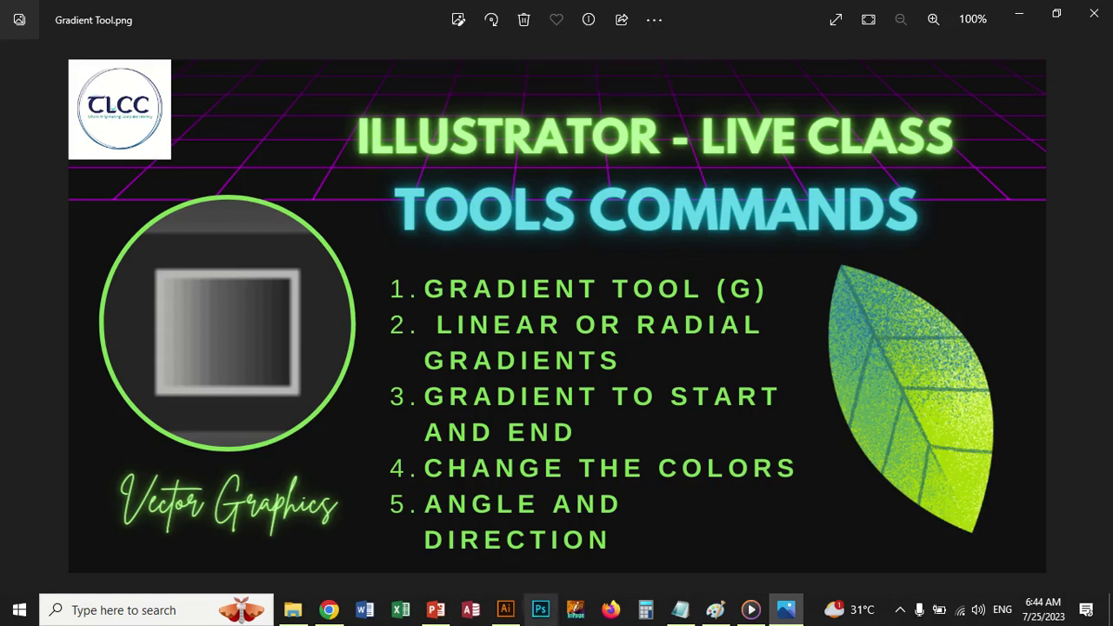
- Switch from the Photos lesson slide to the blank Untitled-1 Illustrator document
{"action": "left_click", "coordinate": [508, 613]}
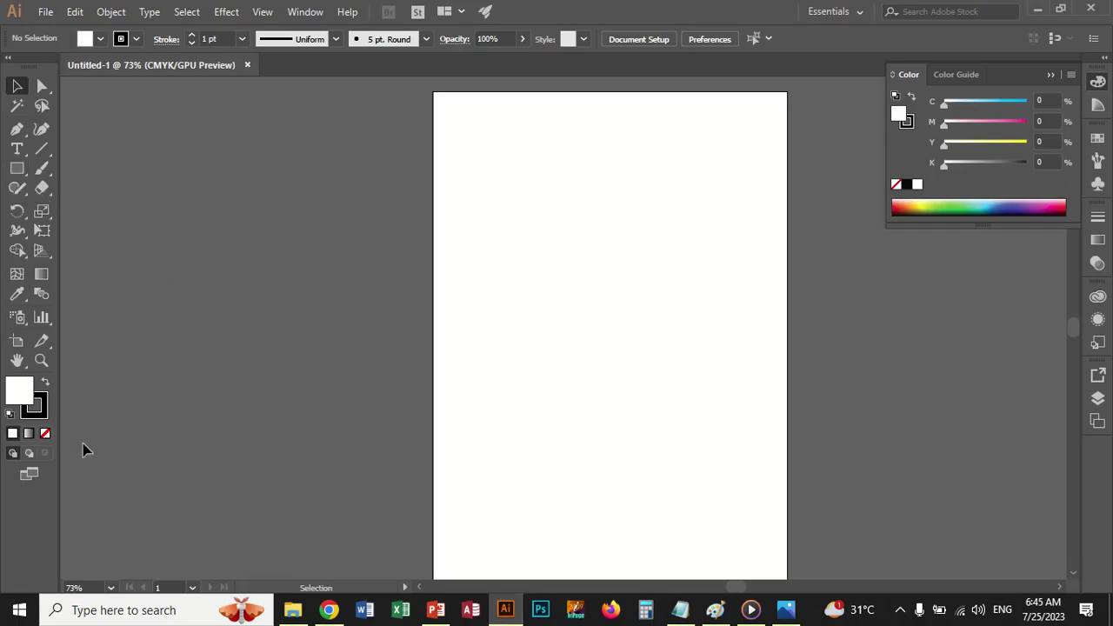
- Draw a black-filled rectangle with no stroke near the top of the artboard
{"action": "key", "text": "x"}
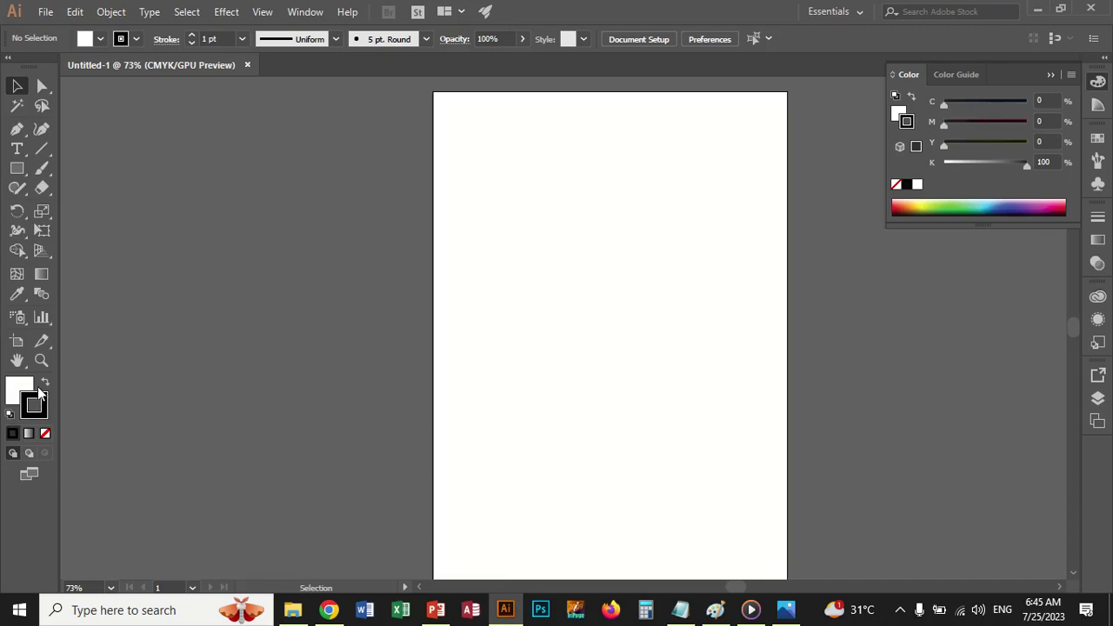
{"action": "left_click", "coordinate": [45, 382]}
{"action": "left_click", "coordinate": [45, 433]}
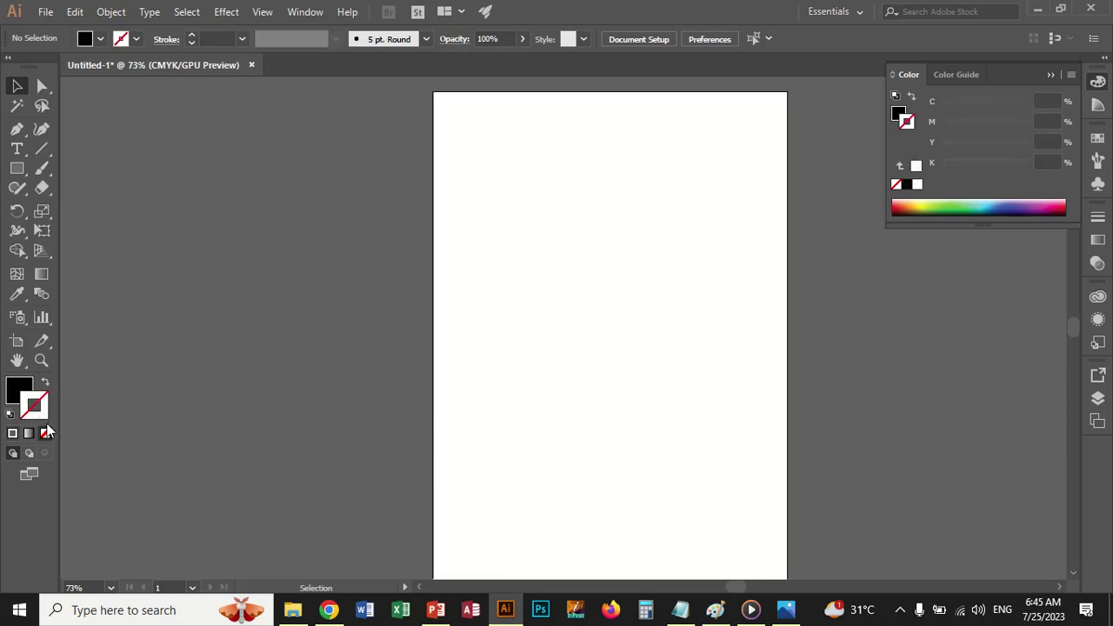
{"action": "left_click", "coordinate": [18, 392]}
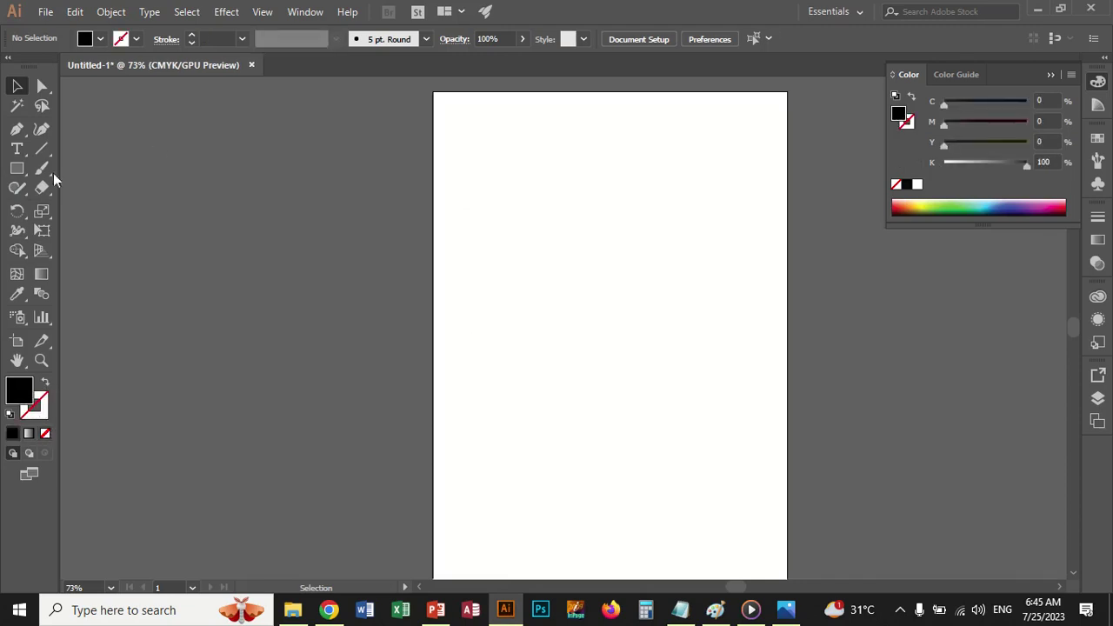
{"action": "left_click", "coordinate": [17, 168]}
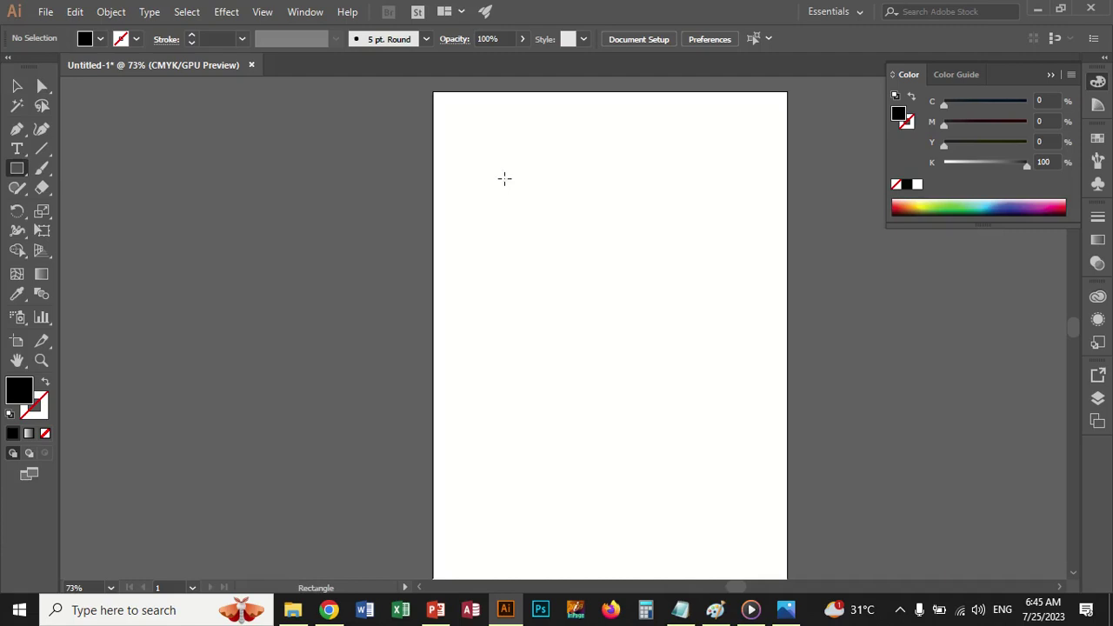
{"action": "left_click_drag", "start_coordinate": [504, 178], "coordinate": [669, 303]}
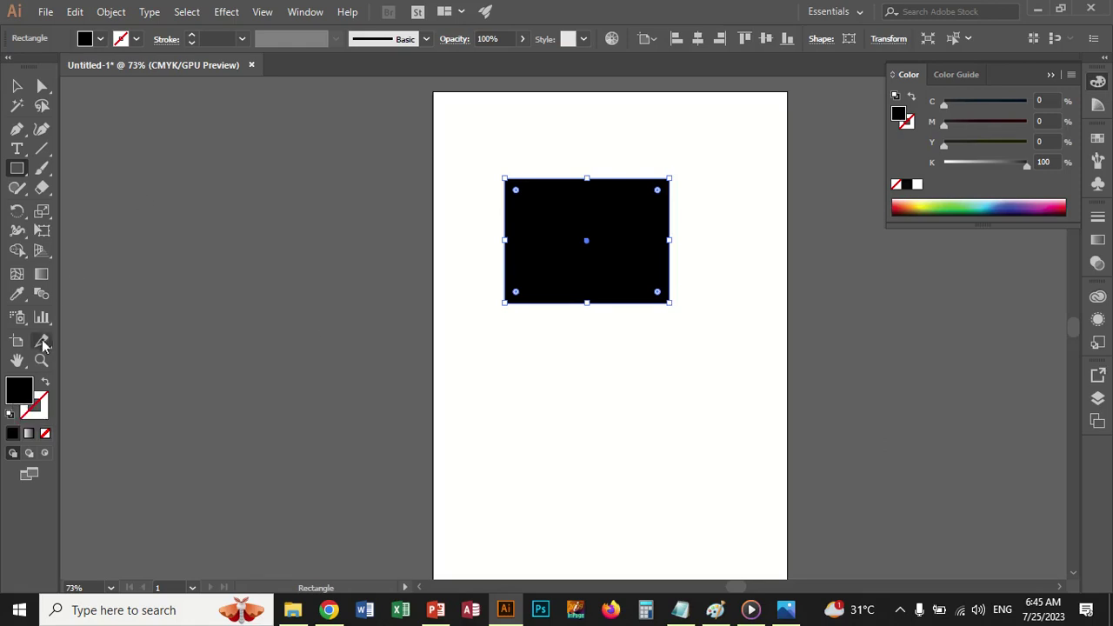
- Apply the default white-to-black linear gradient at 0° to the rectangle
{"action": "left_click", "coordinate": [41, 275]}
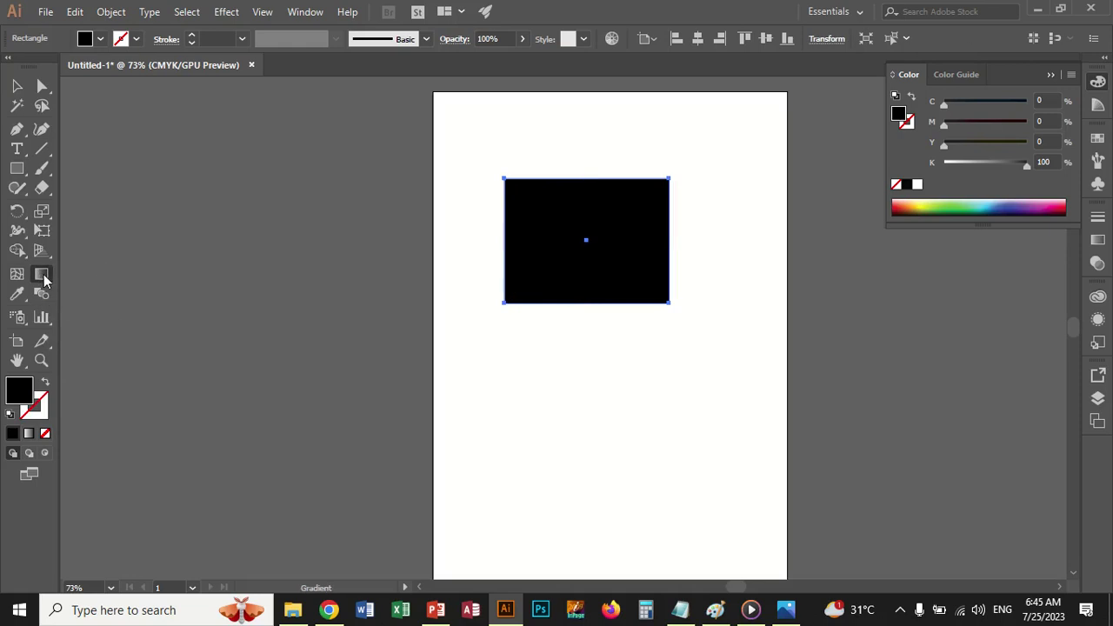
{"action": "left_click", "coordinate": [1098, 244]}
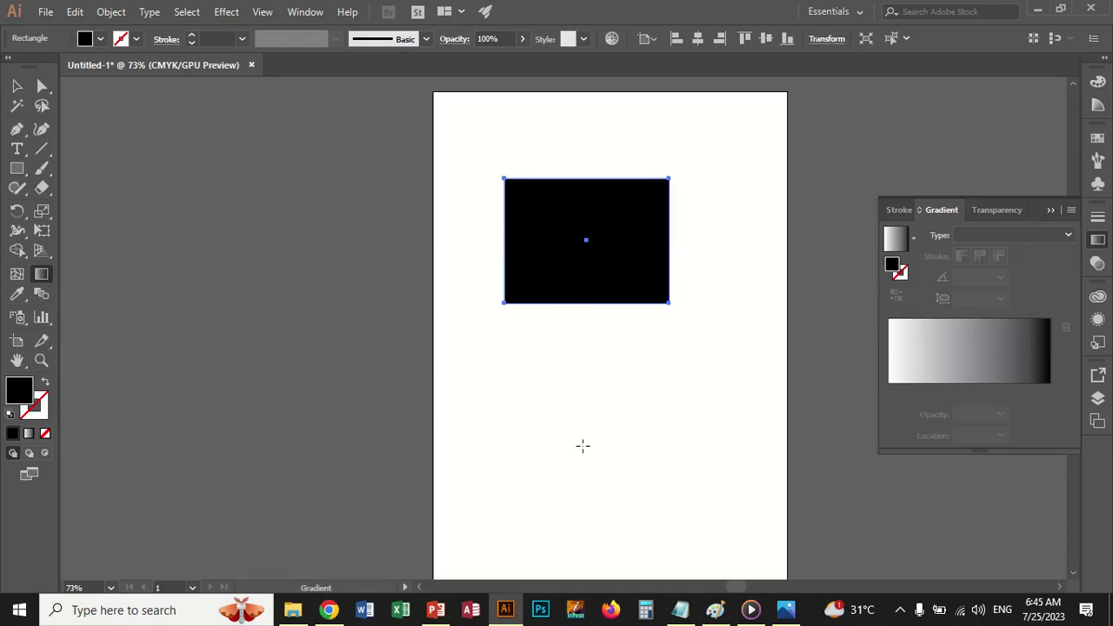
{"action": "left_click", "coordinate": [893, 391]}
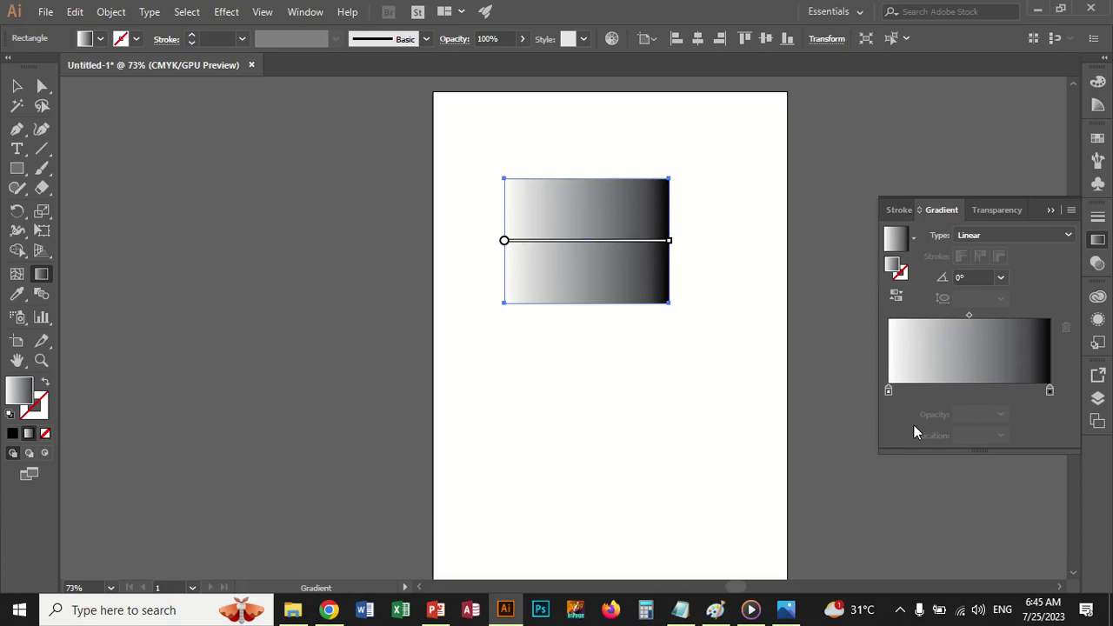
- Set the left gradient stop to a light cyan using RGB sliders
{"action": "mouse_move", "coordinate": [504, 240]}
{"action": "left_click", "coordinate": [890, 394]}
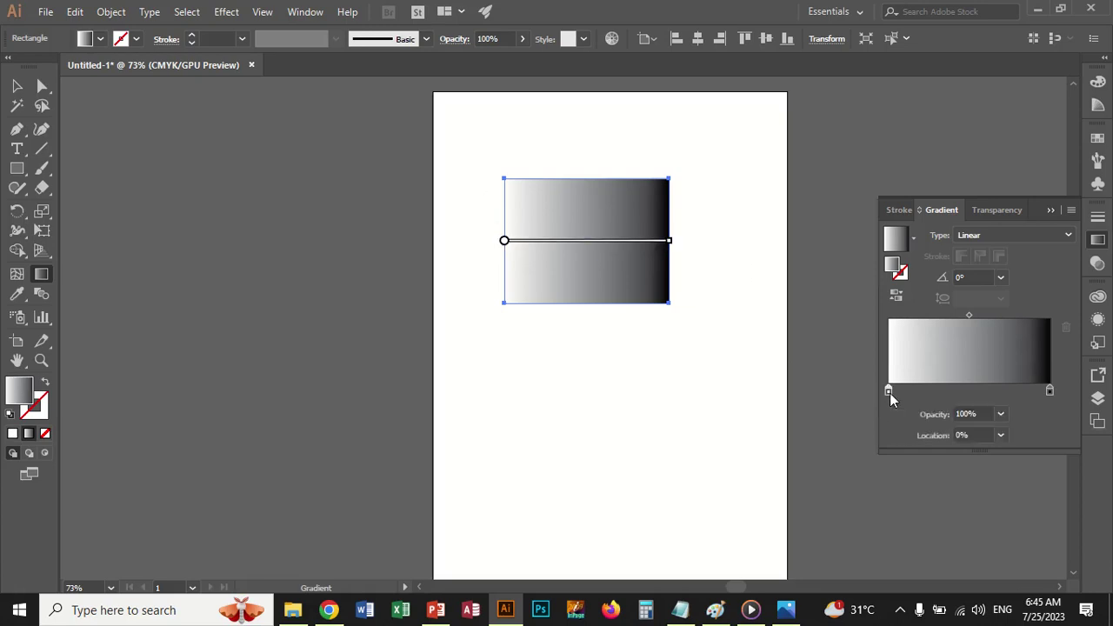
{"action": "double_click", "coordinate": [888, 392]}
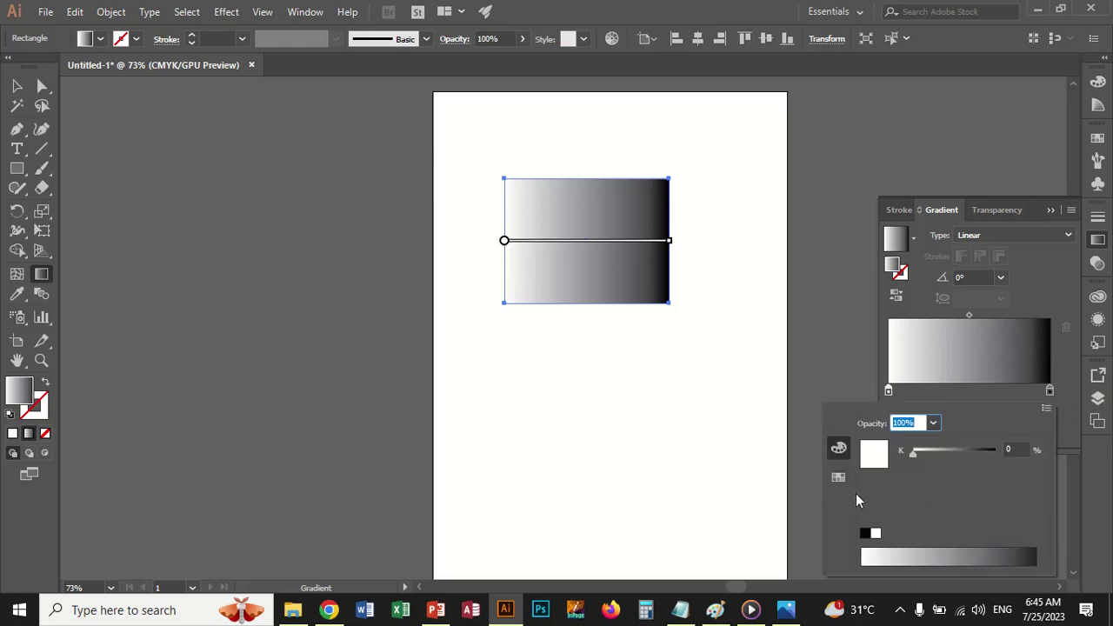
{"action": "left_click", "coordinate": [839, 478]}
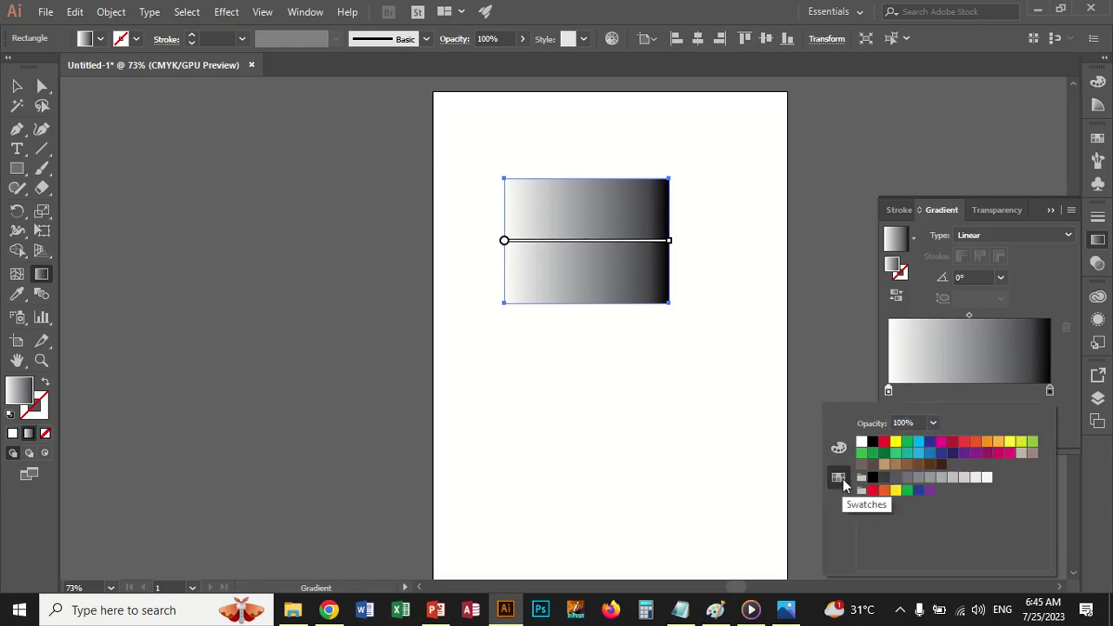
{"action": "left_click", "coordinate": [839, 451]}
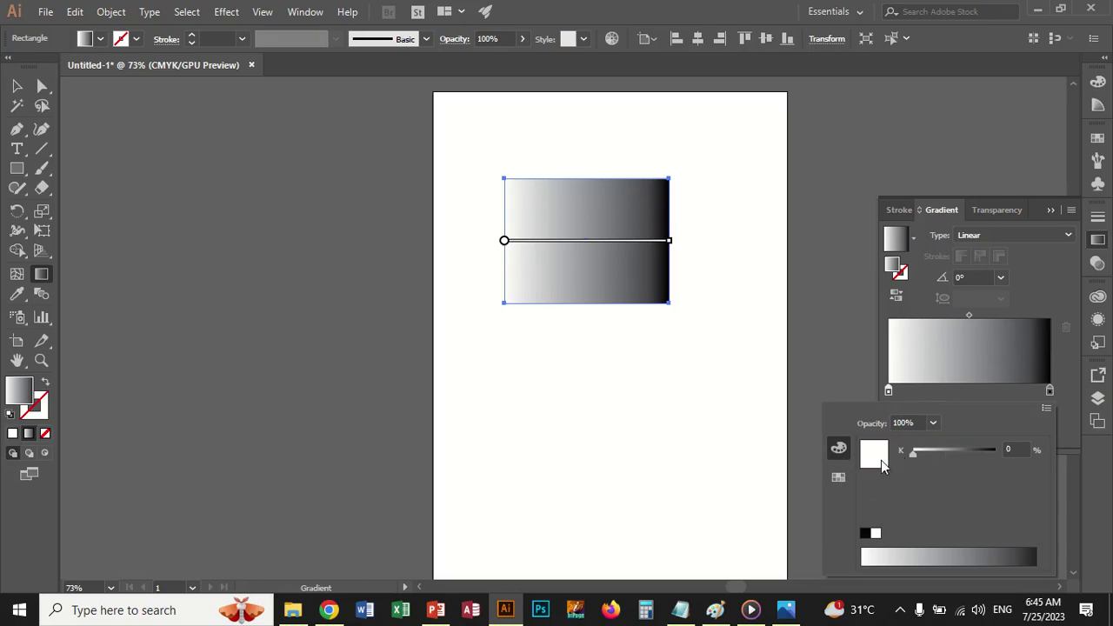
{"action": "left_click", "coordinate": [1048, 409]}
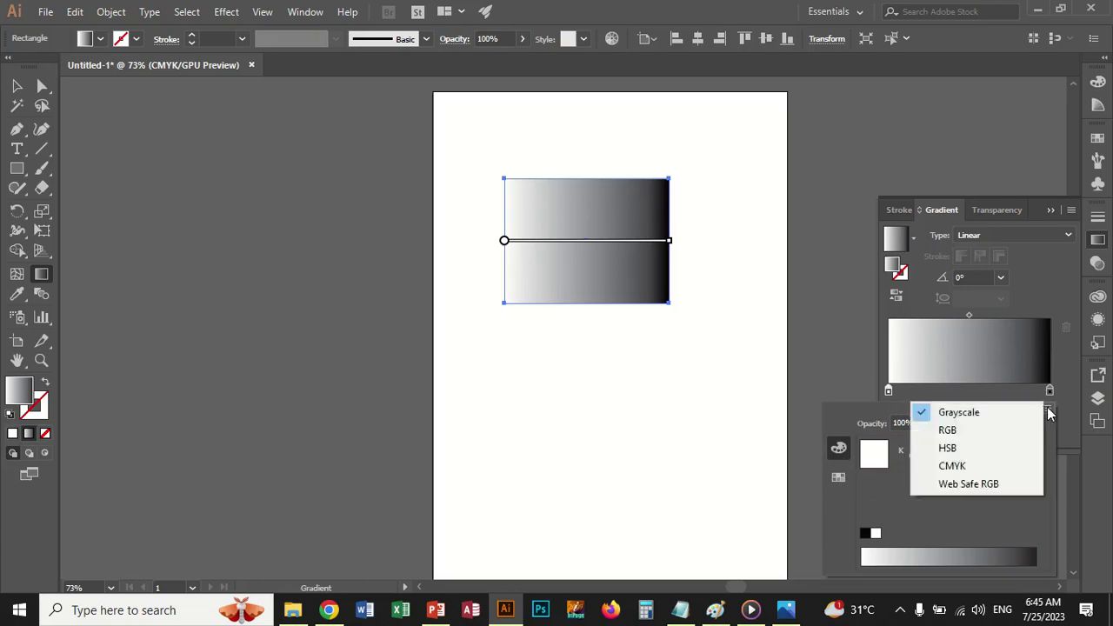
{"action": "left_click", "coordinate": [1003, 430]}
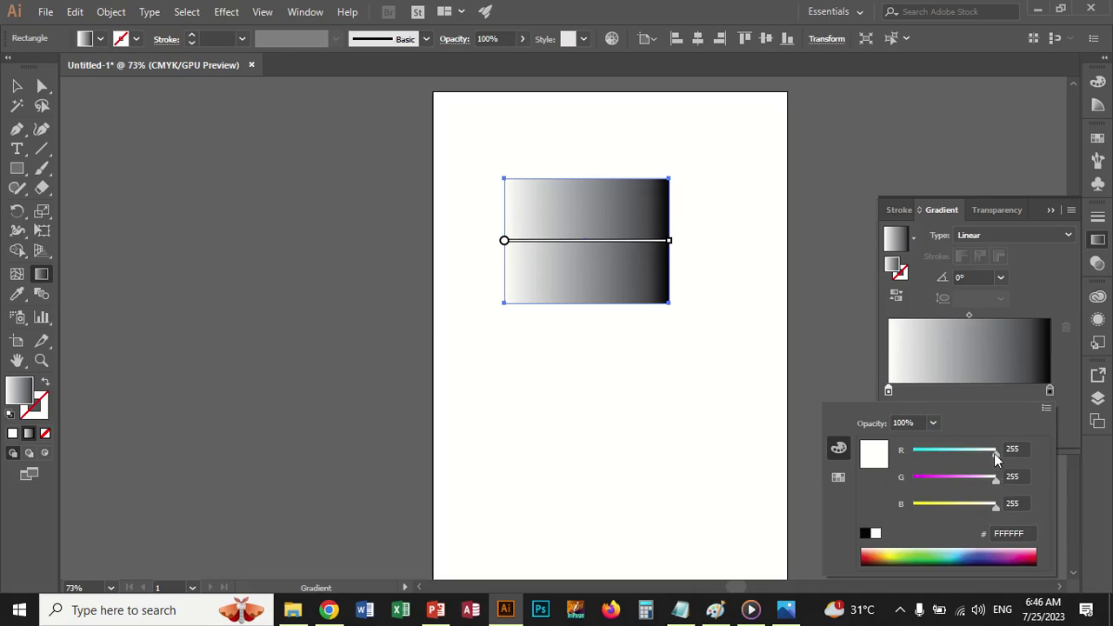
{"action": "left_click_drag", "start_coordinate": [994, 453], "coordinate": [924, 450]}
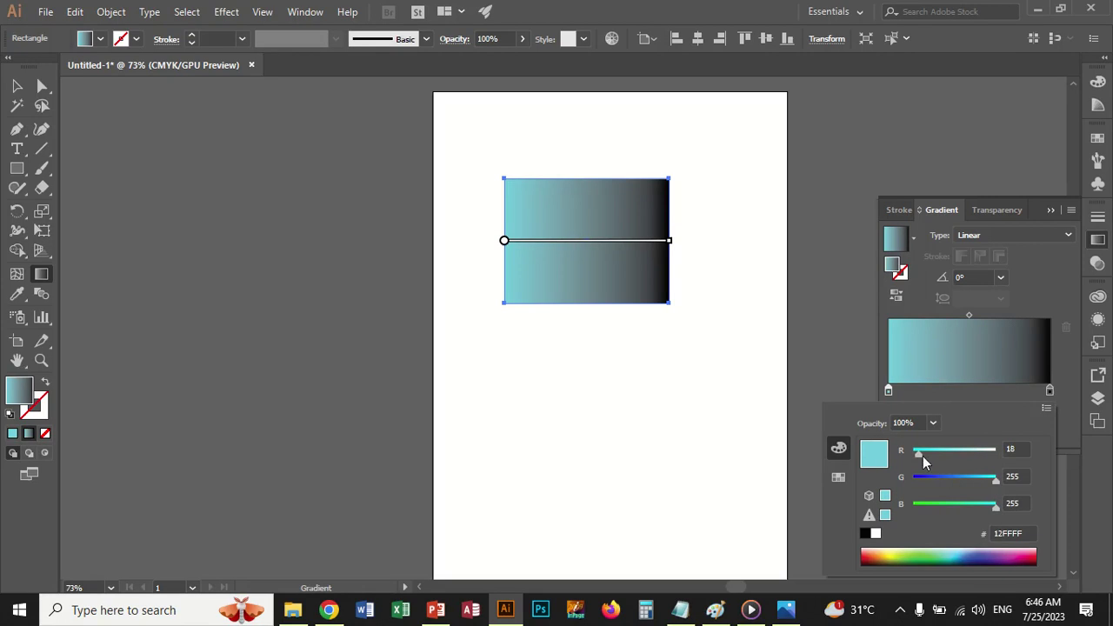
{"action": "left_click_drag", "start_coordinate": [922, 456], "coordinate": [940, 453]}
- Set the right gradient stop to blue #5367D6 (R 83, G 103, B 214) in RGB
{"action": "left_click", "coordinate": [1050, 393]}
{"action": "double_click", "coordinate": [1050, 392]}
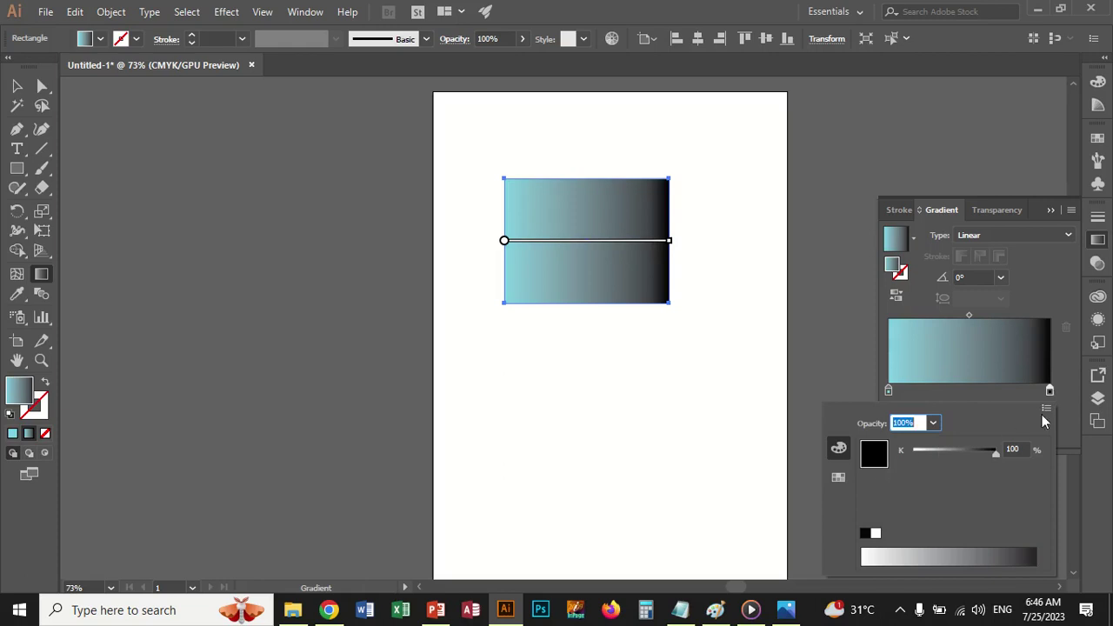
{"action": "left_click", "coordinate": [1047, 409]}
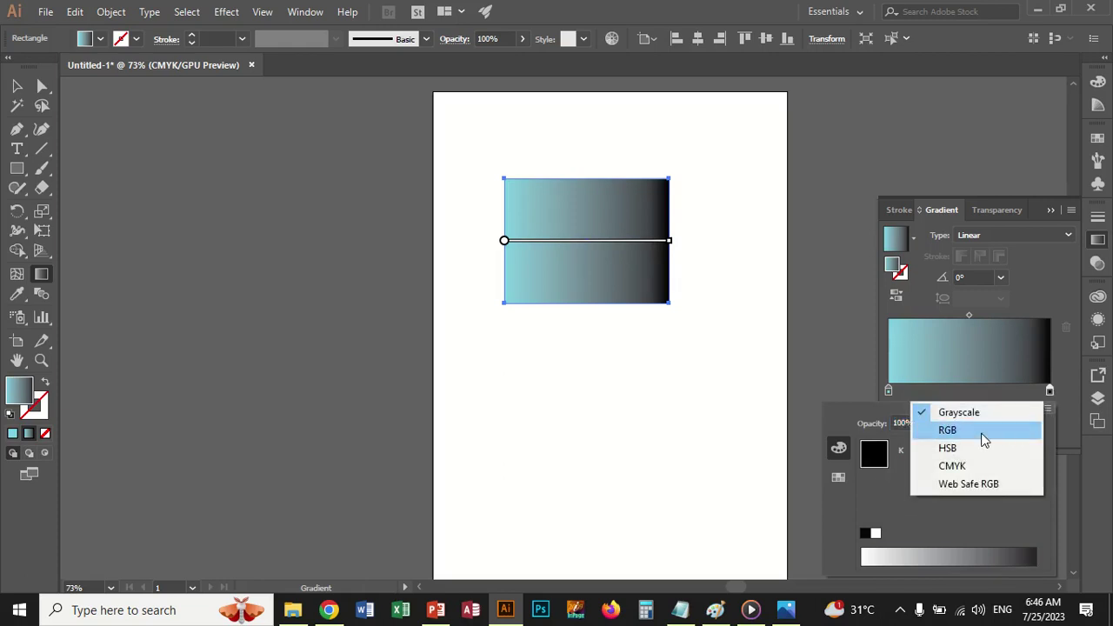
{"action": "left_click", "coordinate": [983, 435]}
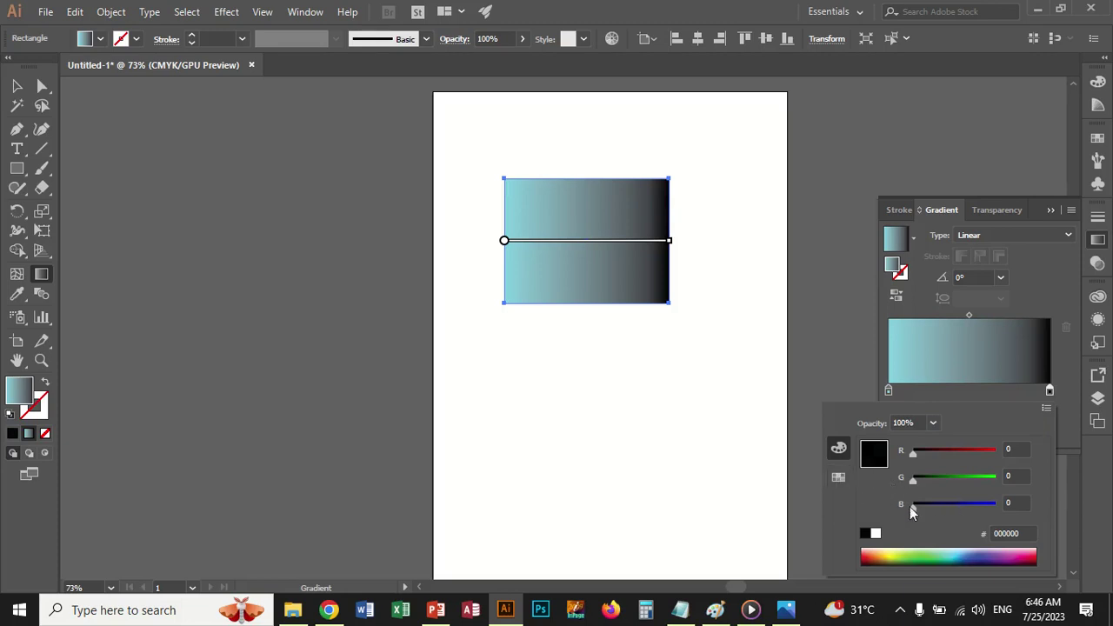
{"action": "left_click", "coordinate": [959, 551]}
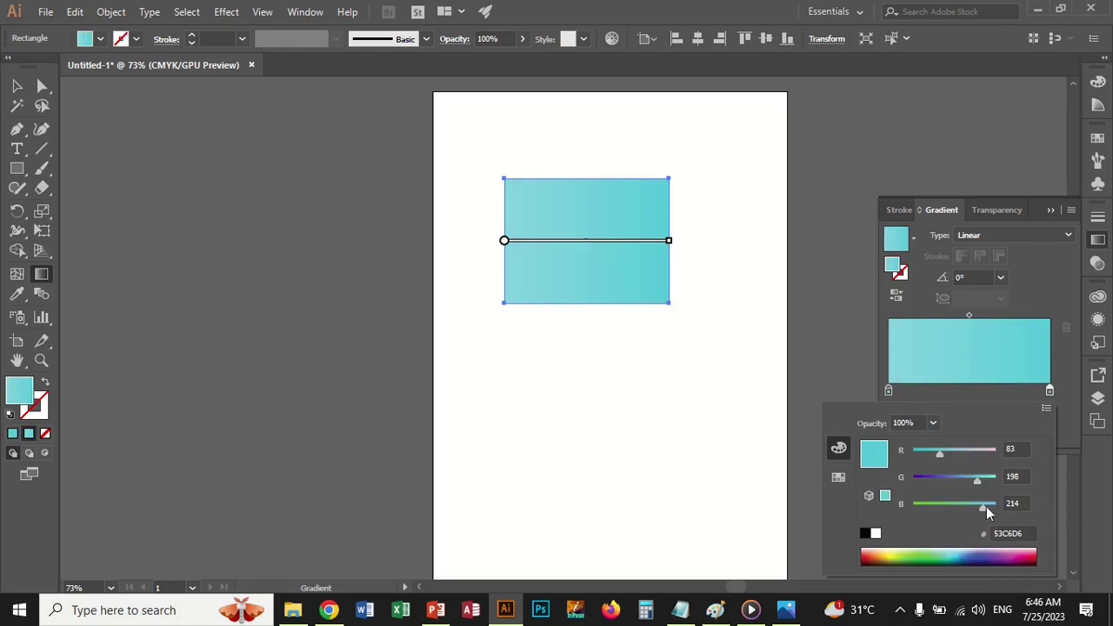
{"action": "left_click_drag", "start_coordinate": [978, 480], "coordinate": [947, 484]}
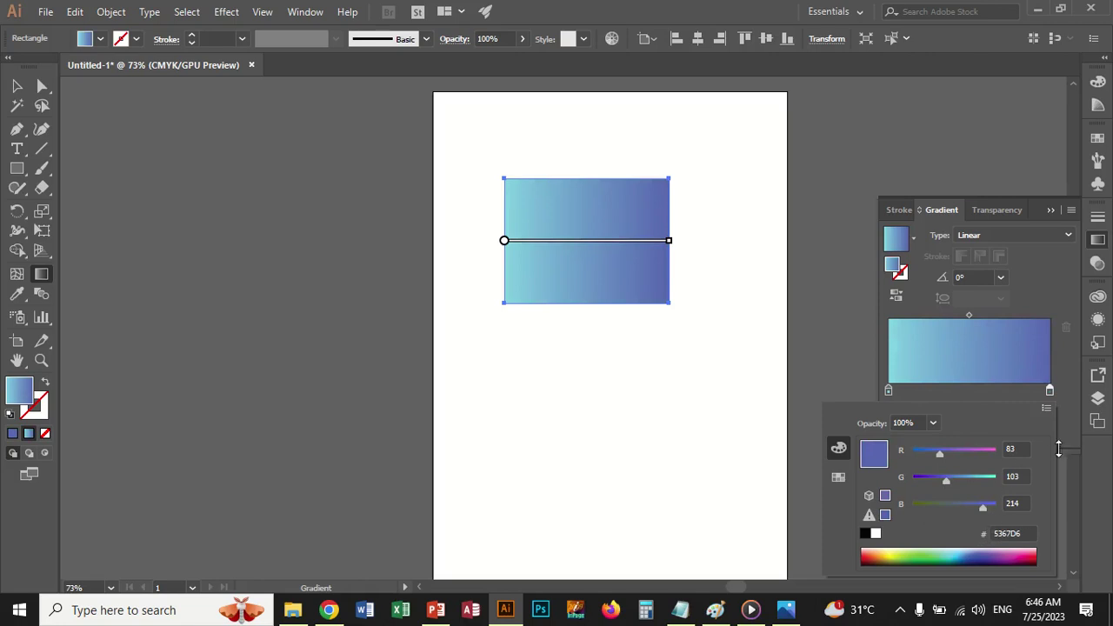
- Add a pale pink stop (C 1.18, M 10.2, Y 1) at 49.75% between cyan and blue
{"action": "left_click", "coordinate": [972, 389]}
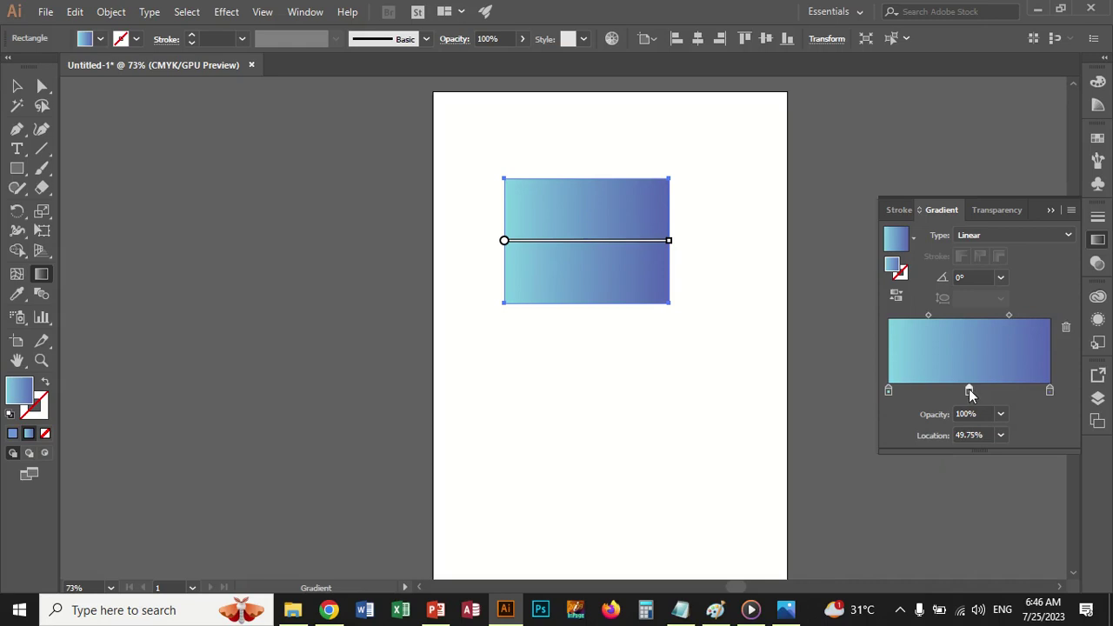
{"action": "double_click", "coordinate": [970, 390]}
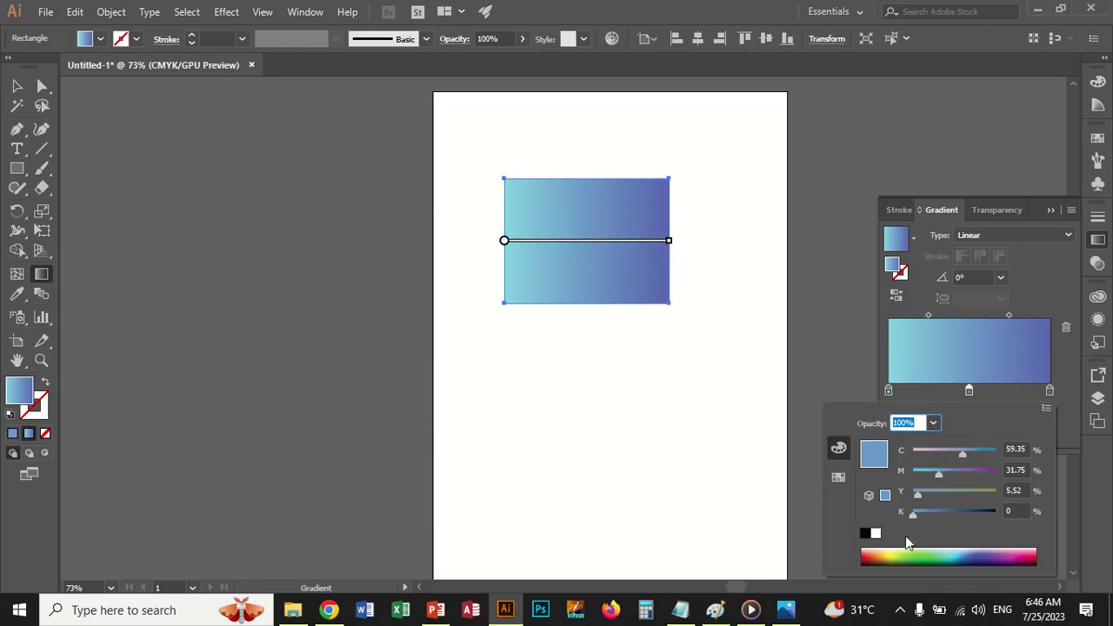
{"action": "left_click", "coordinate": [886, 552]}
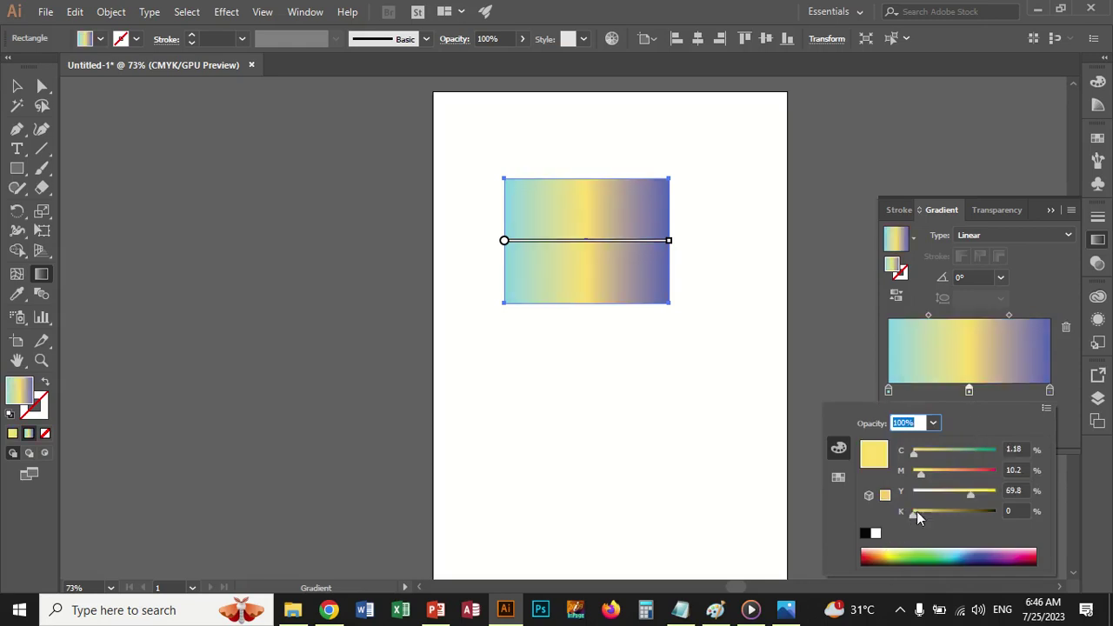
{"action": "left_click_drag", "start_coordinate": [956, 493], "coordinate": [912, 496]}
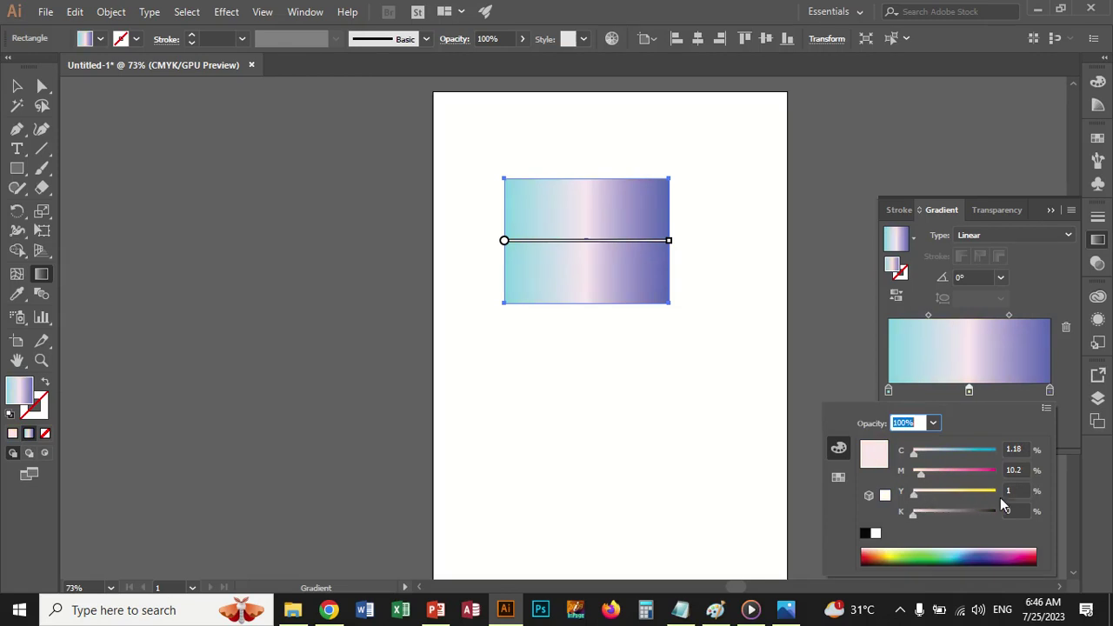
{"action": "left_click", "coordinate": [1069, 384]}
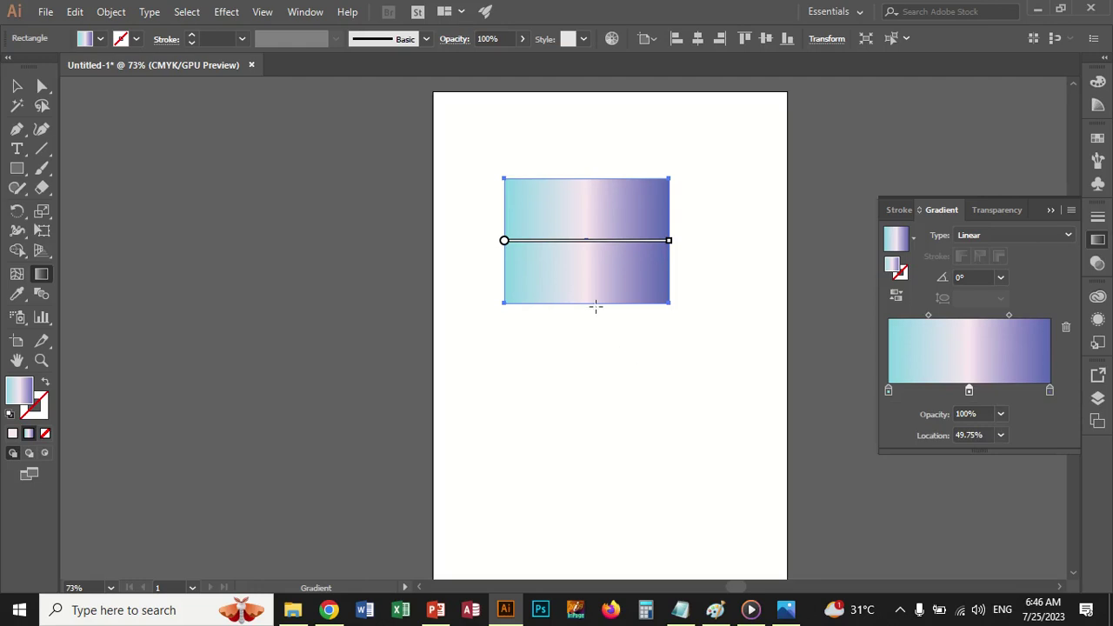
{"action": "mouse_move", "coordinate": [522, 242]}
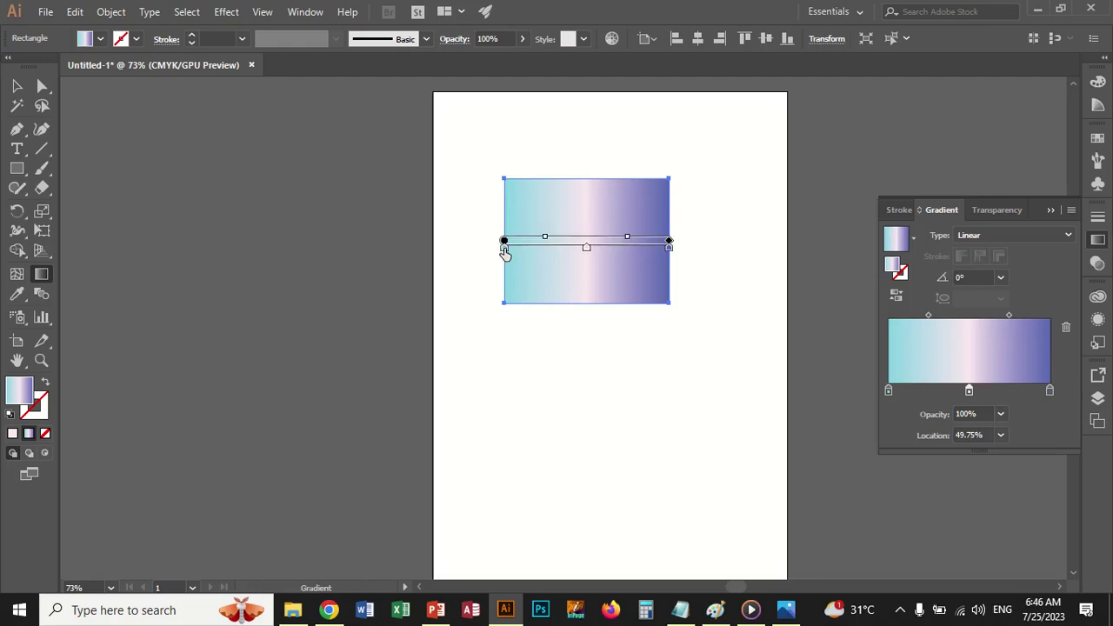
- Angle the gradient diagonally at -142.3° and slide the pink stop toward the cyan end
{"action": "left_click_drag", "start_coordinate": [505, 250], "coordinate": [542, 254]}
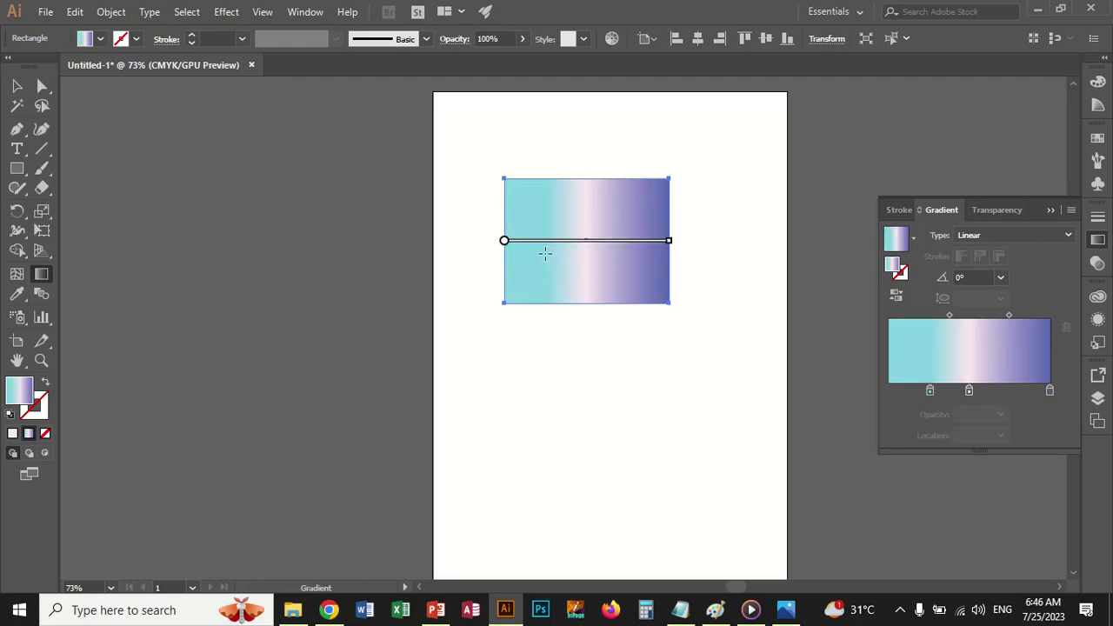
{"action": "left_click_drag", "start_coordinate": [545, 253], "coordinate": [505, 247]}
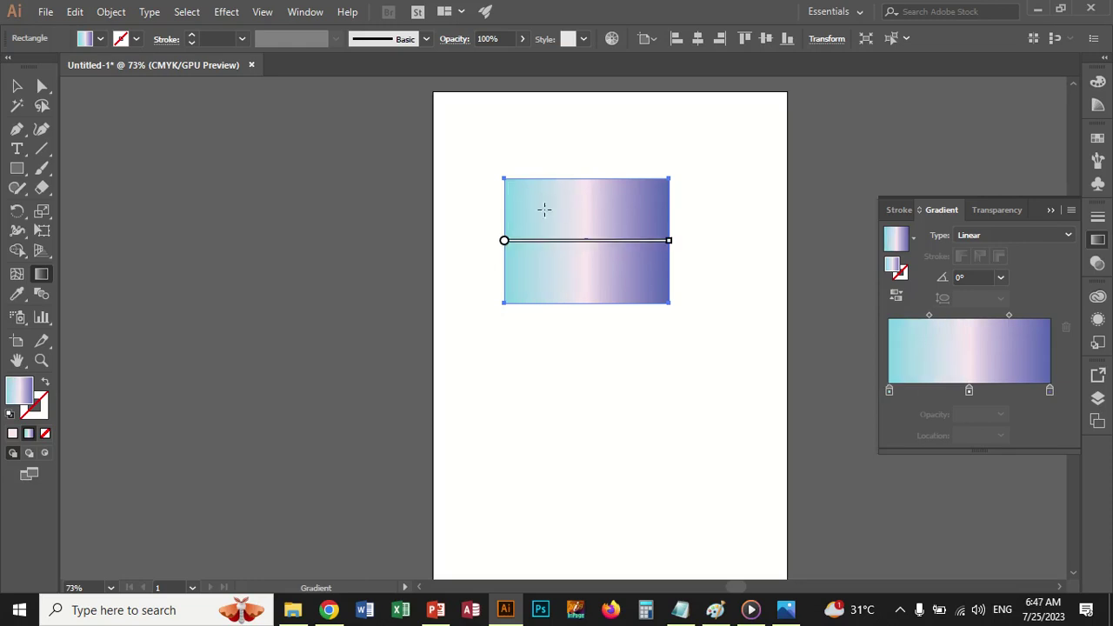
{"action": "left_click_drag", "start_coordinate": [522, 240], "coordinate": [538, 208]}
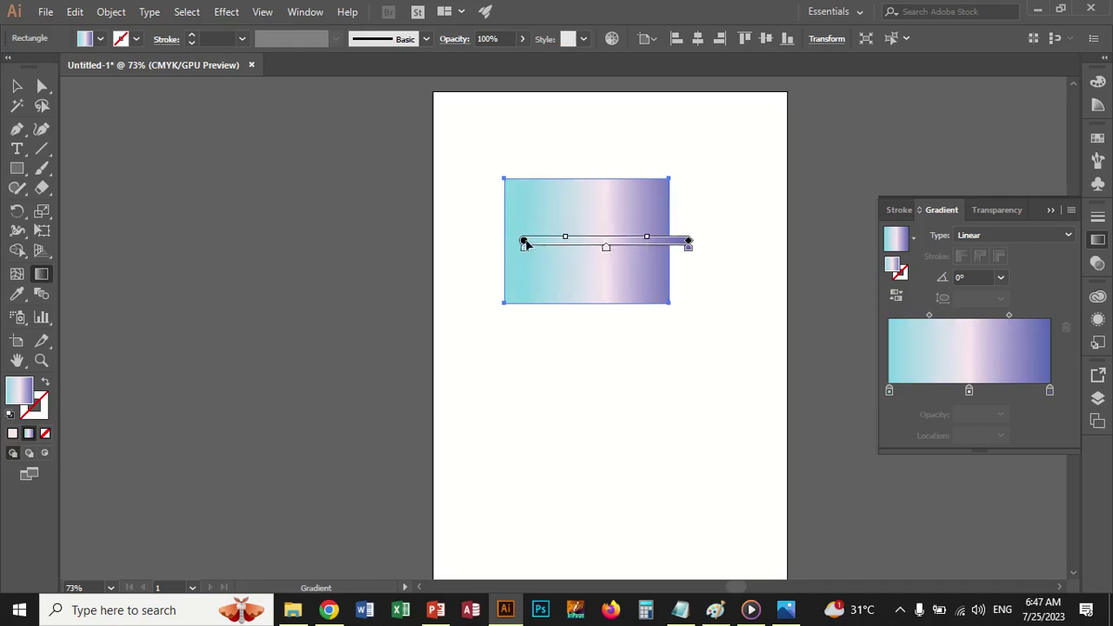
{"action": "left_click_drag", "start_coordinate": [524, 241], "coordinate": [551, 246]}
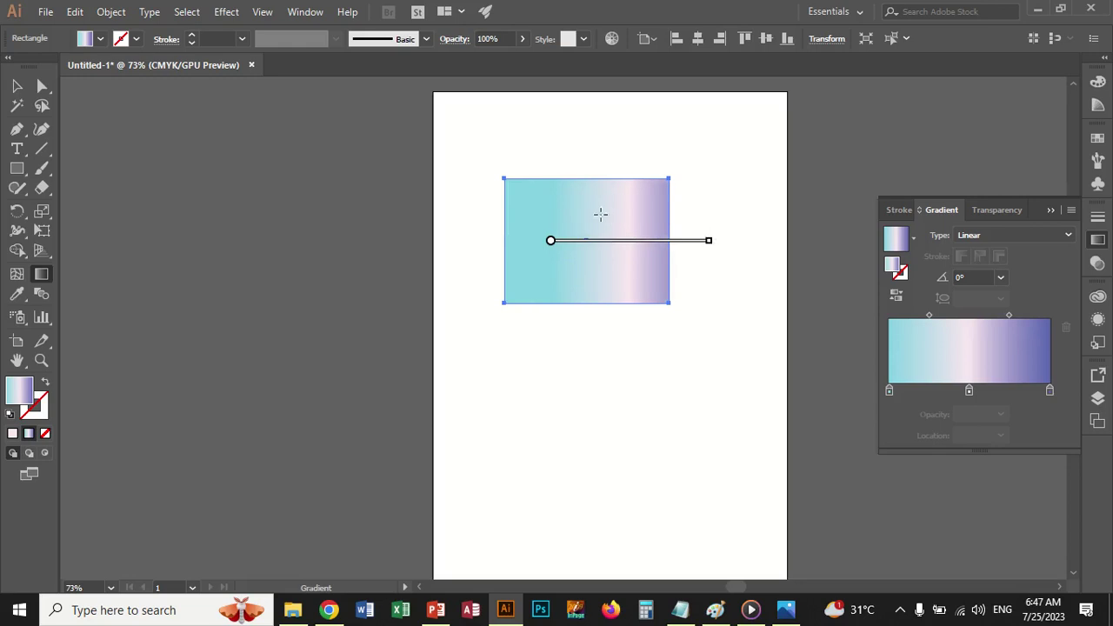
{"action": "mouse_move", "coordinate": [716, 241]}
{"action": "left_mouse_down"}
{"action": "mouse_move", "coordinate": [687, 321]}
{"action": "mouse_move", "coordinate": [491, 285]}
{"action": "left_mouse_up"}
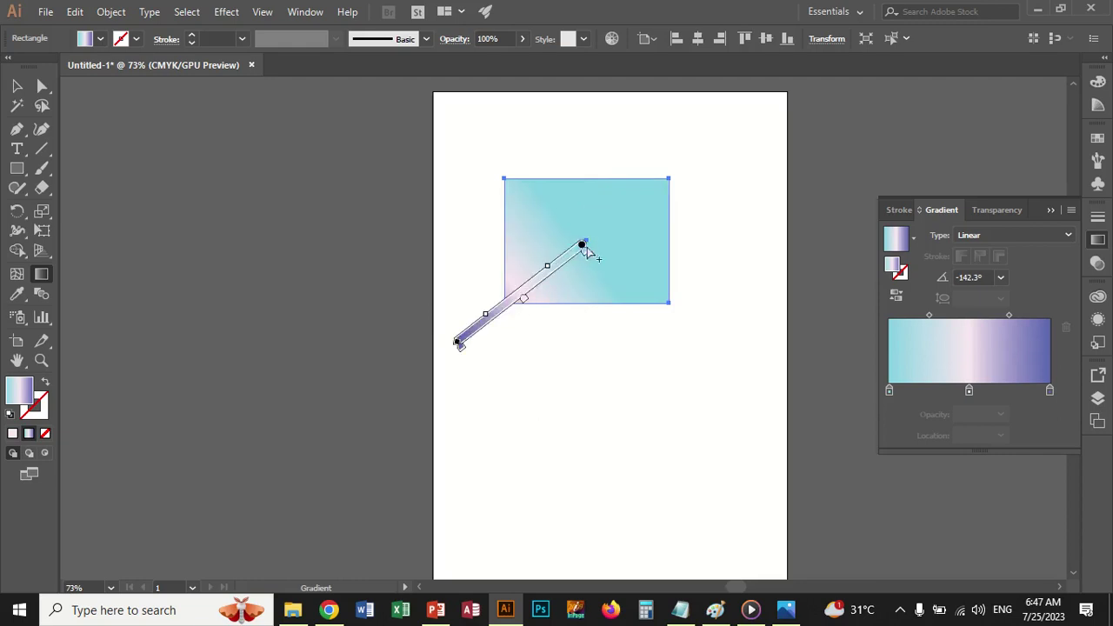
{"action": "left_click_drag", "start_coordinate": [583, 247], "coordinate": [631, 209]}
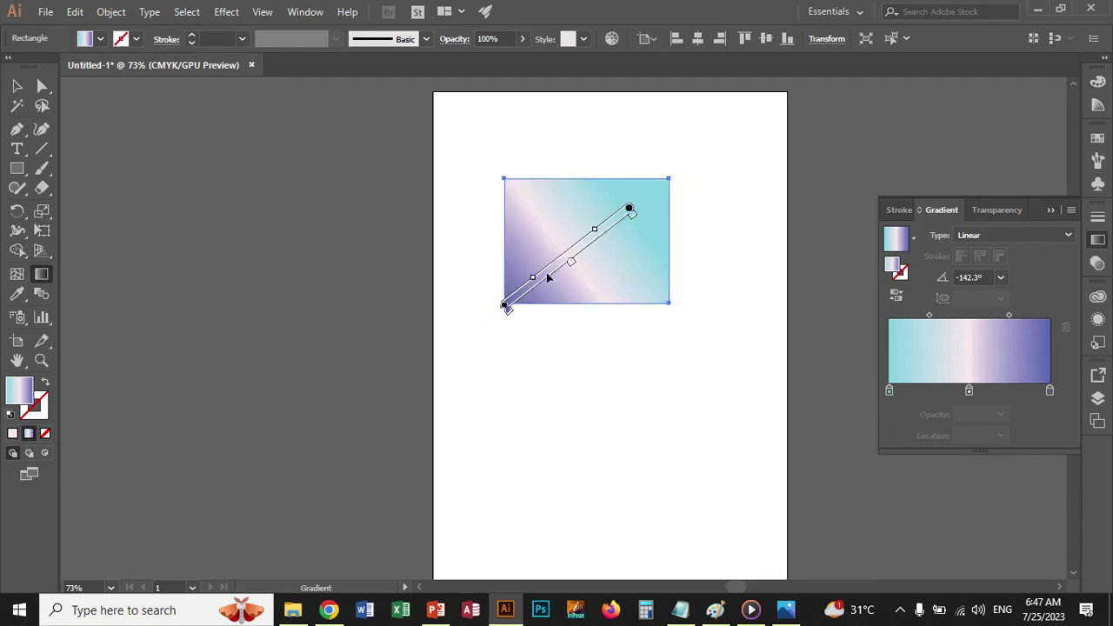
{"action": "left_click_drag", "start_coordinate": [571, 265], "coordinate": [589, 249]}
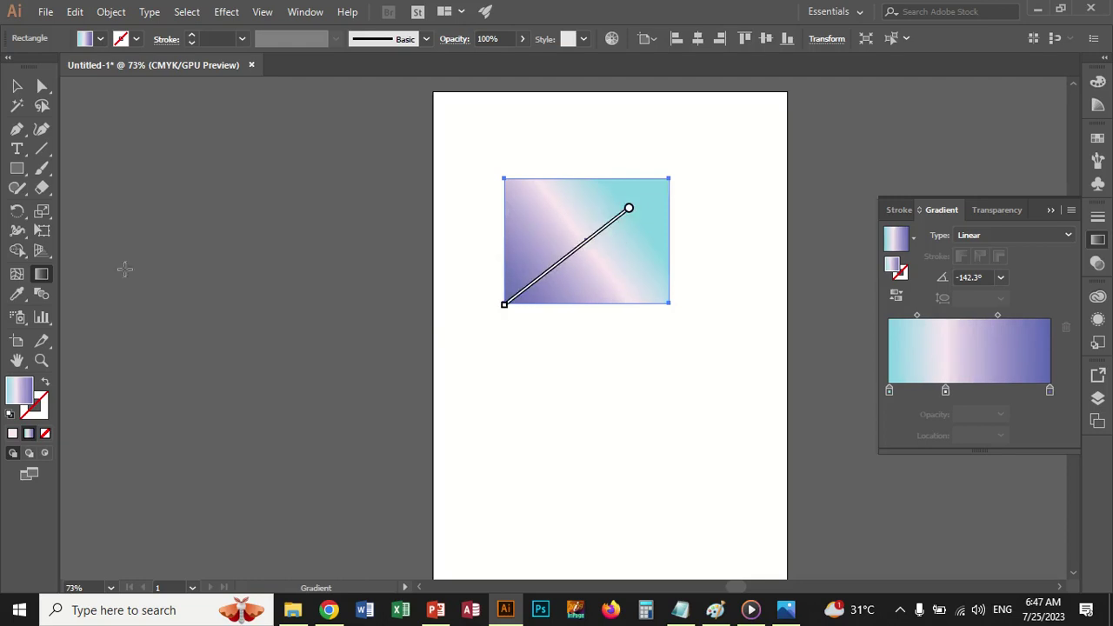
- Nudge the gradient rectangle slightly up and to the right
{"action": "left_click", "coordinate": [17, 85]}
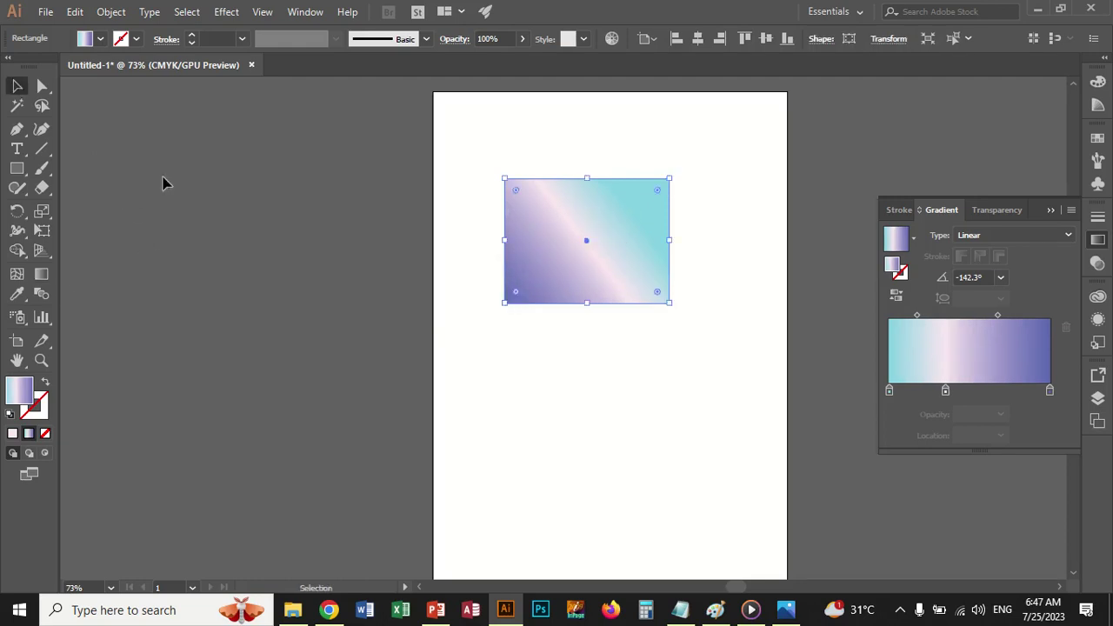
{"action": "left_click", "coordinate": [431, 268]}
{"action": "left_click", "coordinate": [632, 288]}
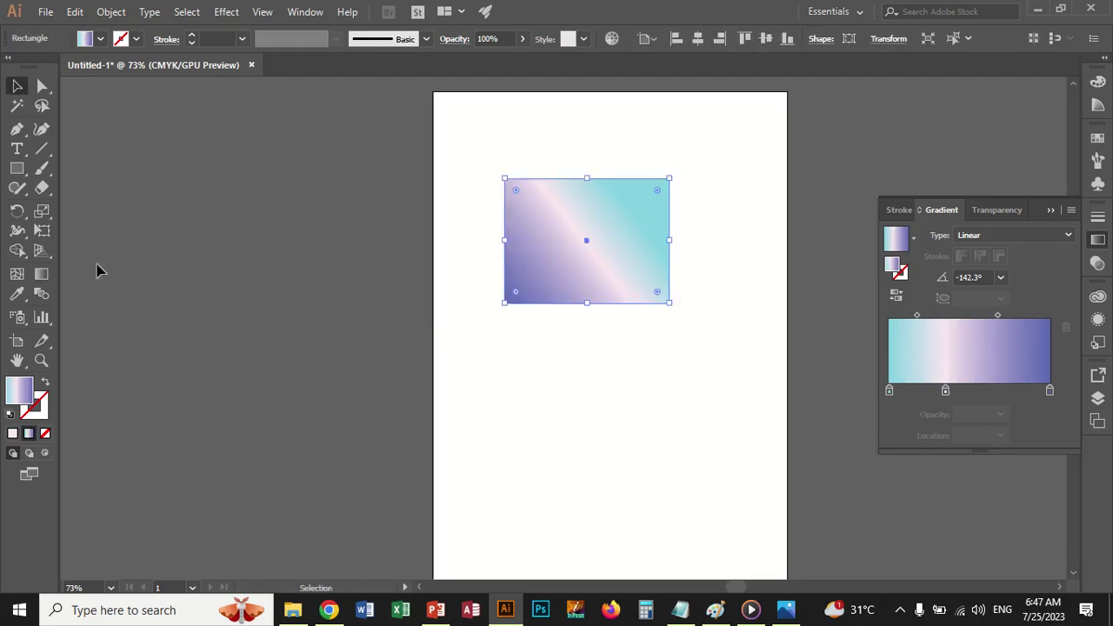
{"action": "left_click", "coordinate": [41, 273]}
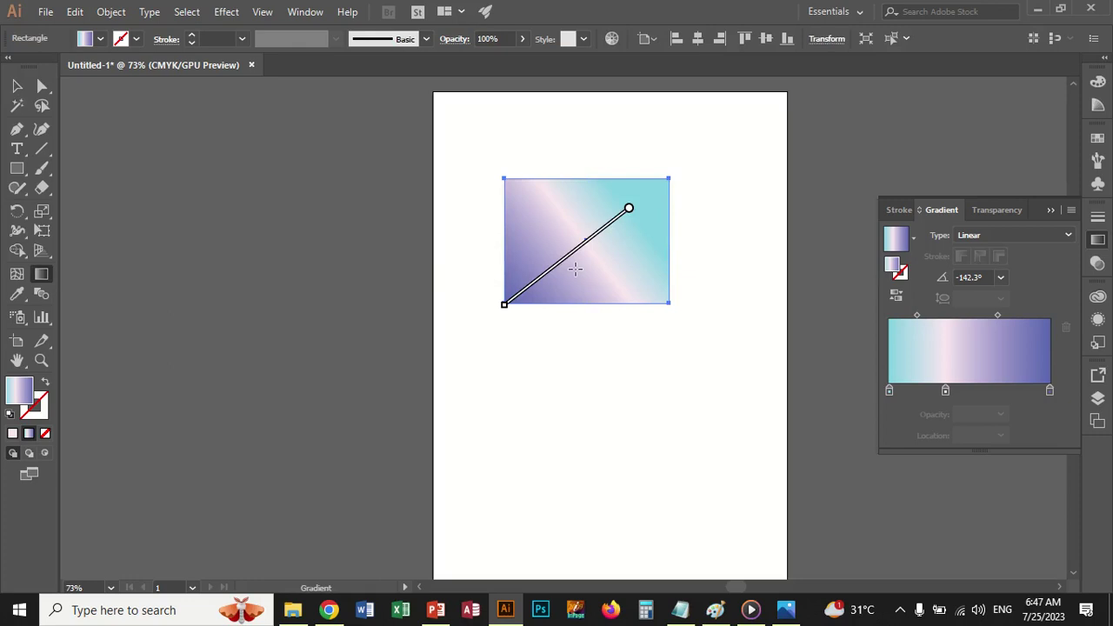
{"action": "mouse_move", "coordinate": [574, 258]}
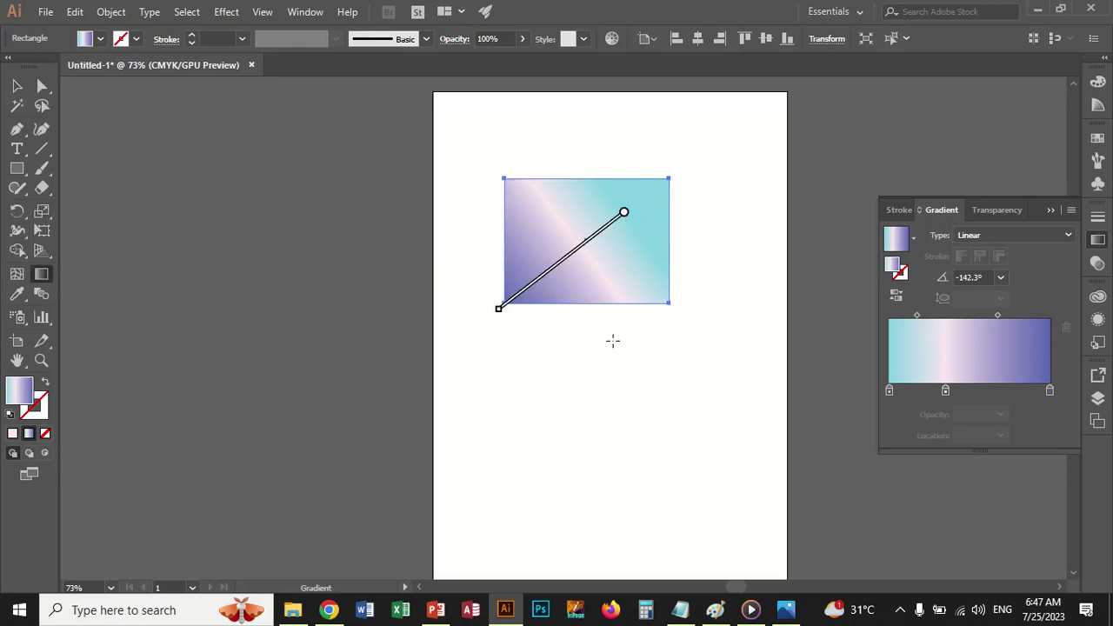
{"action": "left_click", "coordinate": [17, 86]}
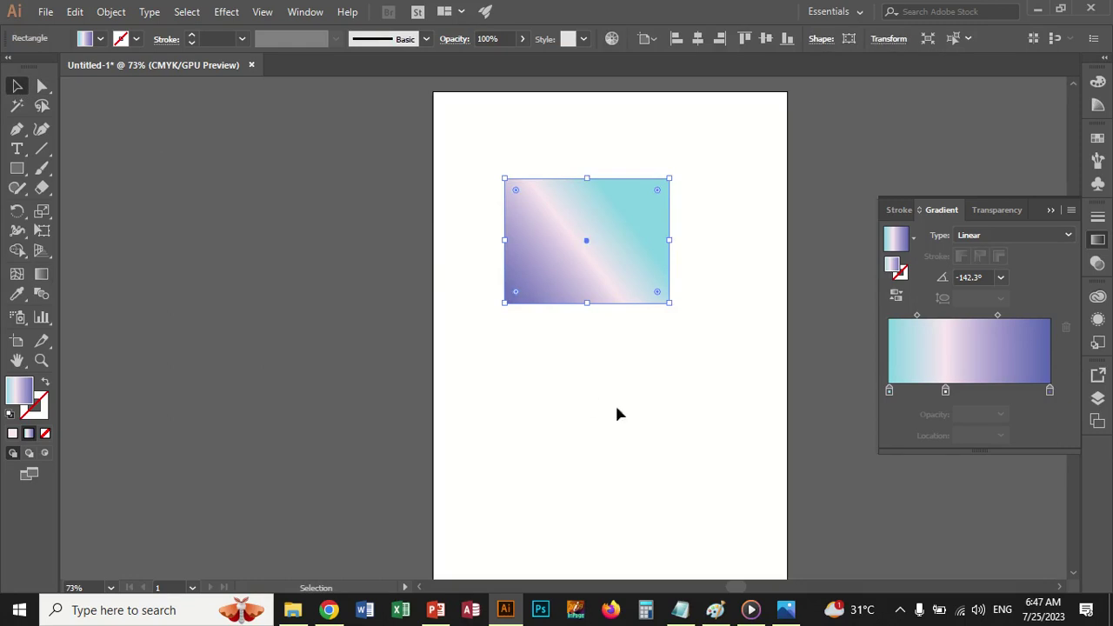
{"action": "left_click_drag", "start_coordinate": [636, 235], "coordinate": [646, 218]}
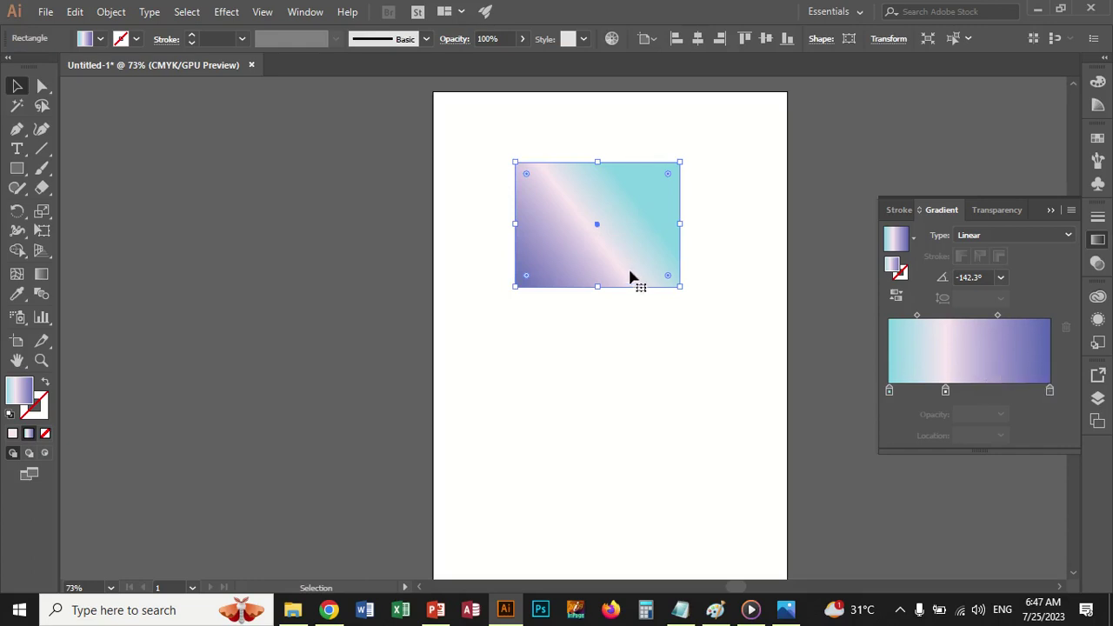
- Position the pink middle stop at 54.1% along the gradient
{"action": "left_click", "coordinate": [41, 273]}
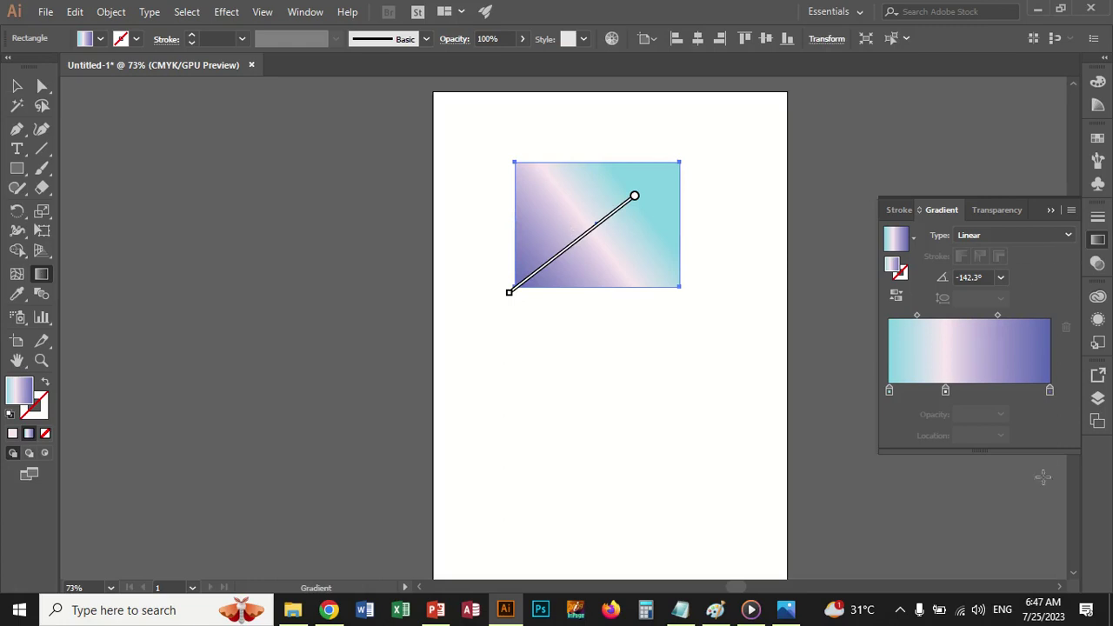
{"action": "left_click", "coordinate": [1001, 391]}
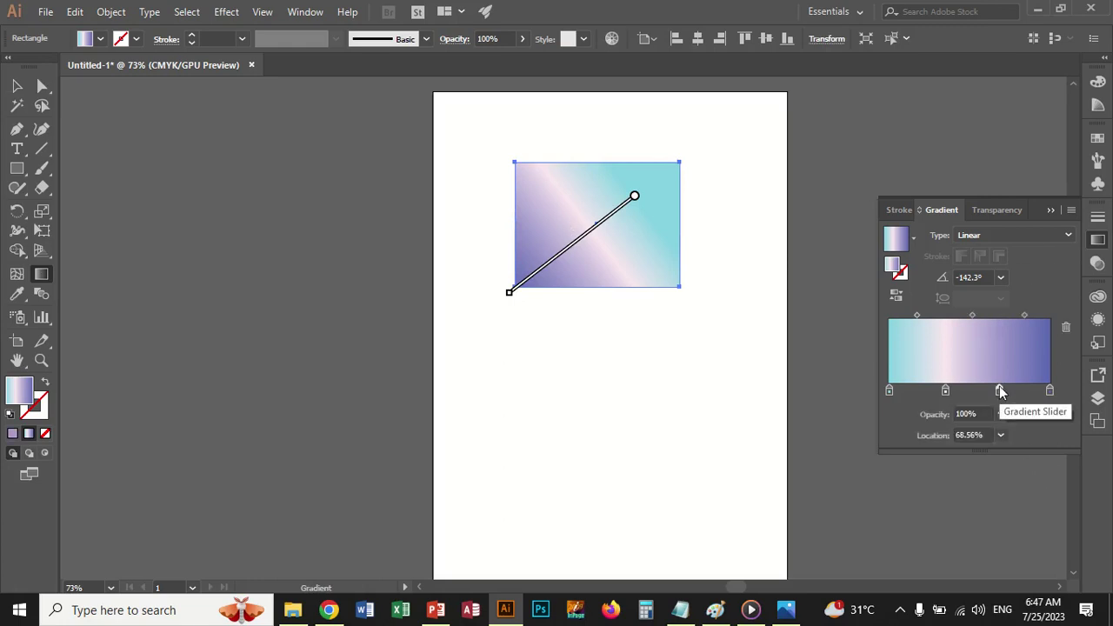
{"action": "mouse_move", "coordinate": [1000, 391]}
{"action": "left_mouse_down"}
{"action": "mouse_move", "coordinate": [1000, 410]}
{"action": "mouse_move", "coordinate": [977, 396]}
{"action": "left_mouse_up"}
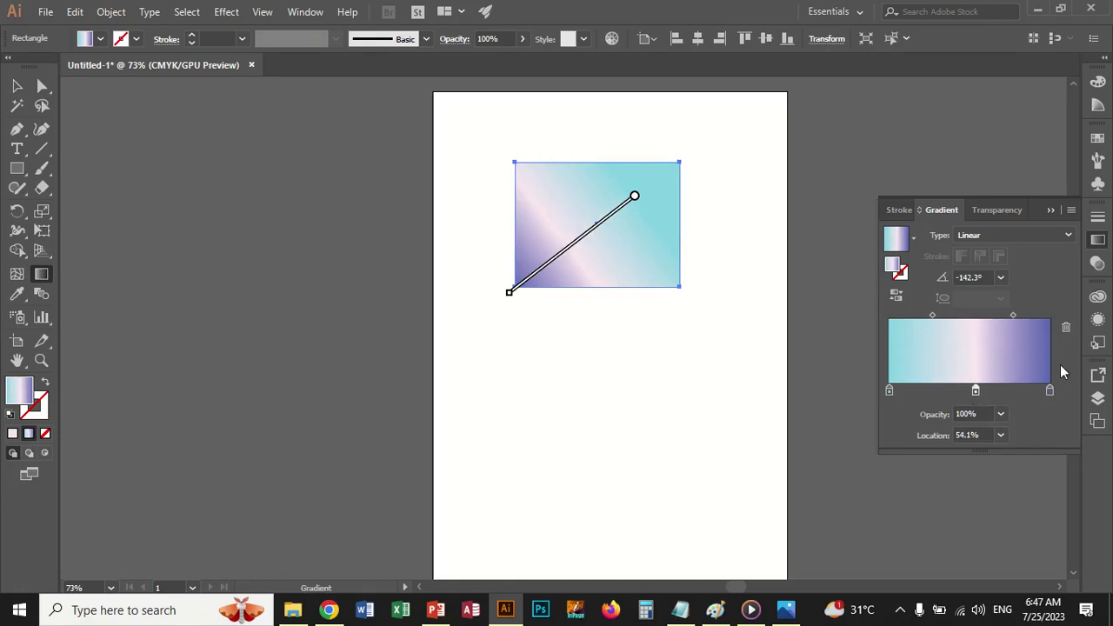
- Change the gradient type to Radial, then back to Linear at 0°
{"action": "left_click", "coordinate": [1068, 236]}
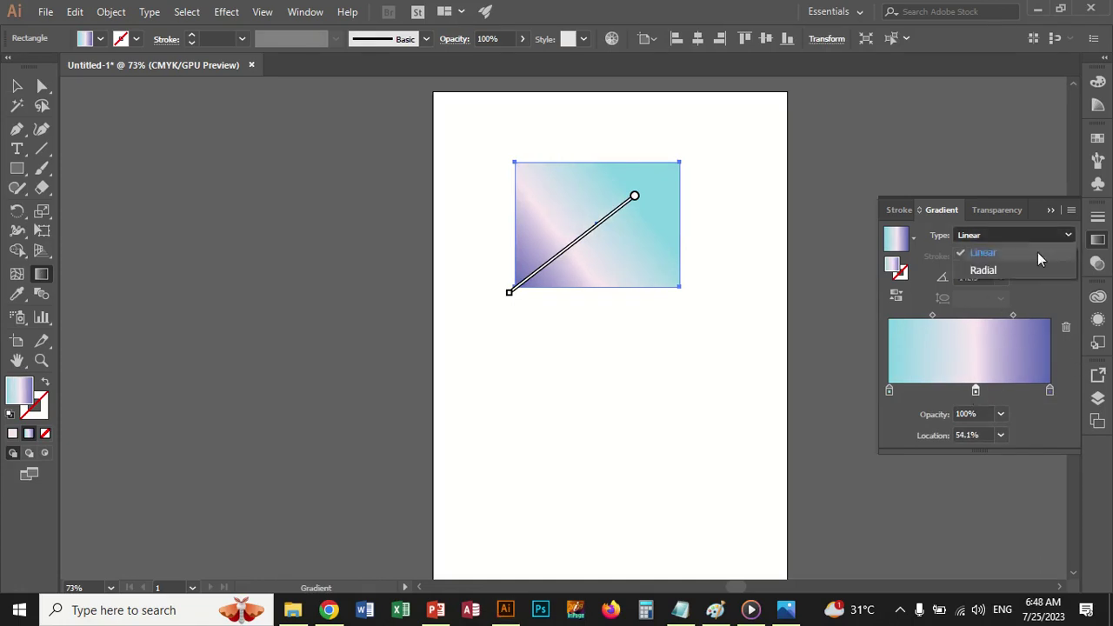
{"action": "left_click", "coordinate": [1022, 268]}
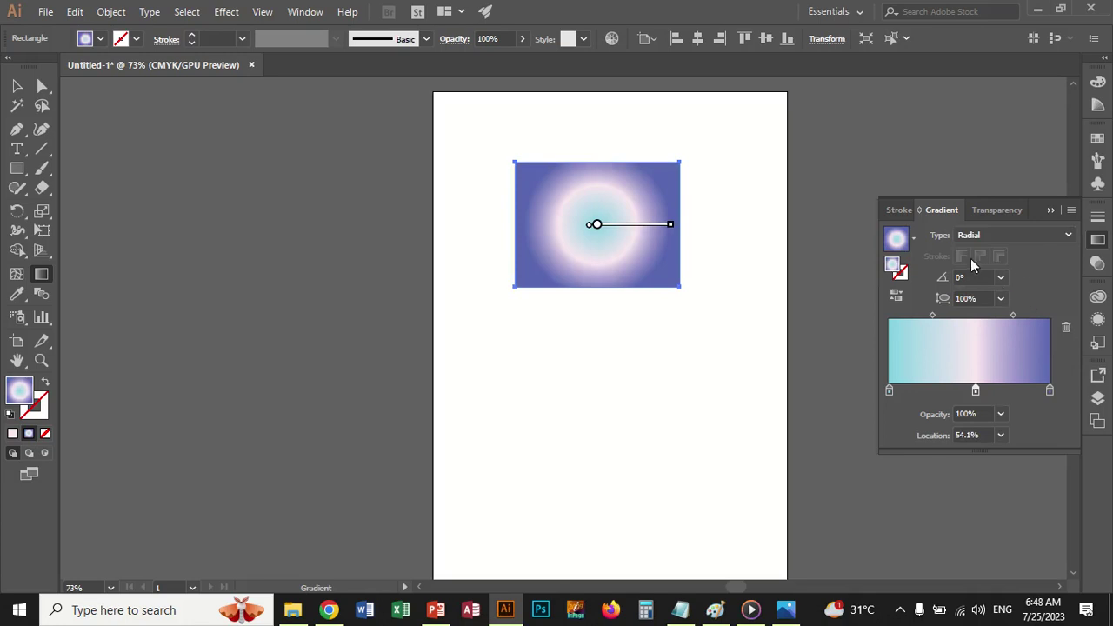
{"action": "left_click", "coordinate": [1068, 236]}
{"action": "left_click", "coordinate": [1032, 249]}
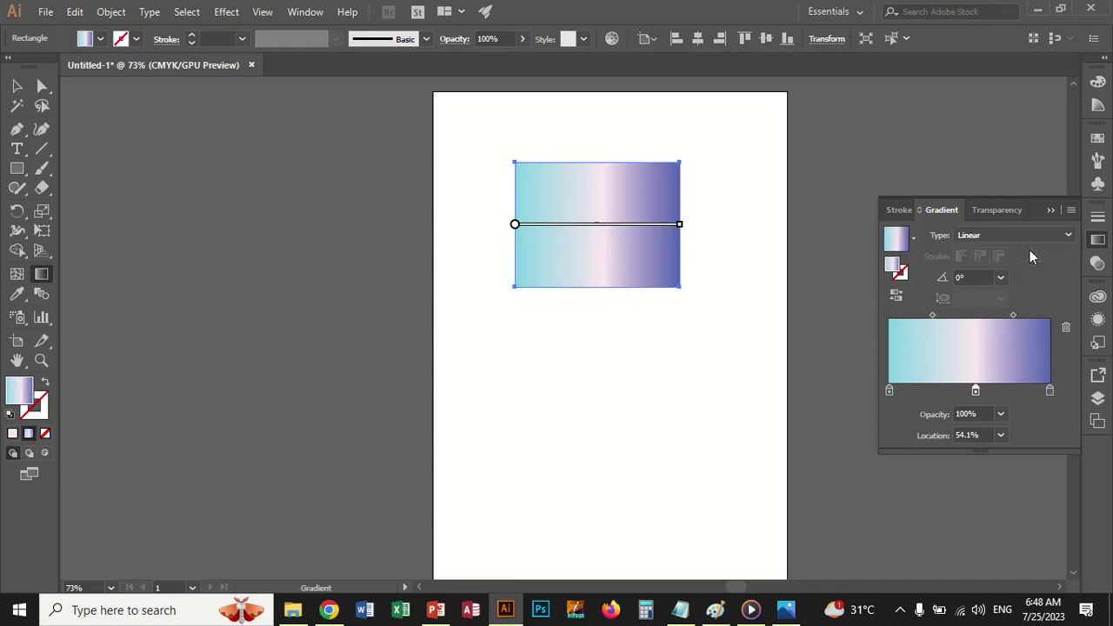
{"action": "left_click", "coordinate": [921, 211]}
{"action": "left_click", "coordinate": [921, 211]}
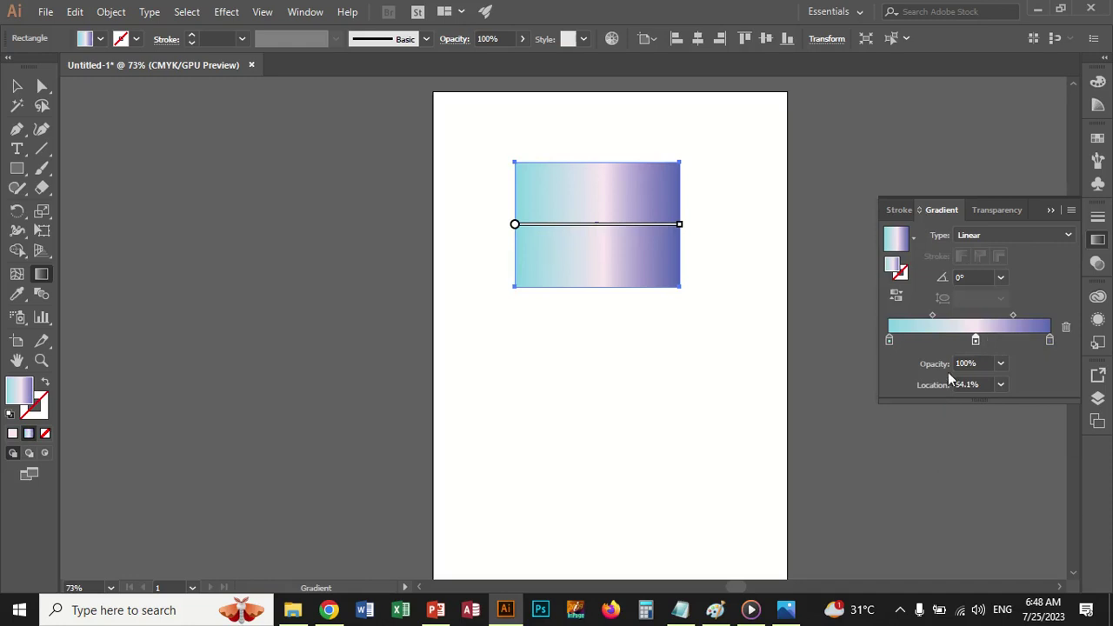
- Hide the Gradient panel's options so only the gradient slider shows
{"action": "left_click", "coordinate": [1072, 210]}
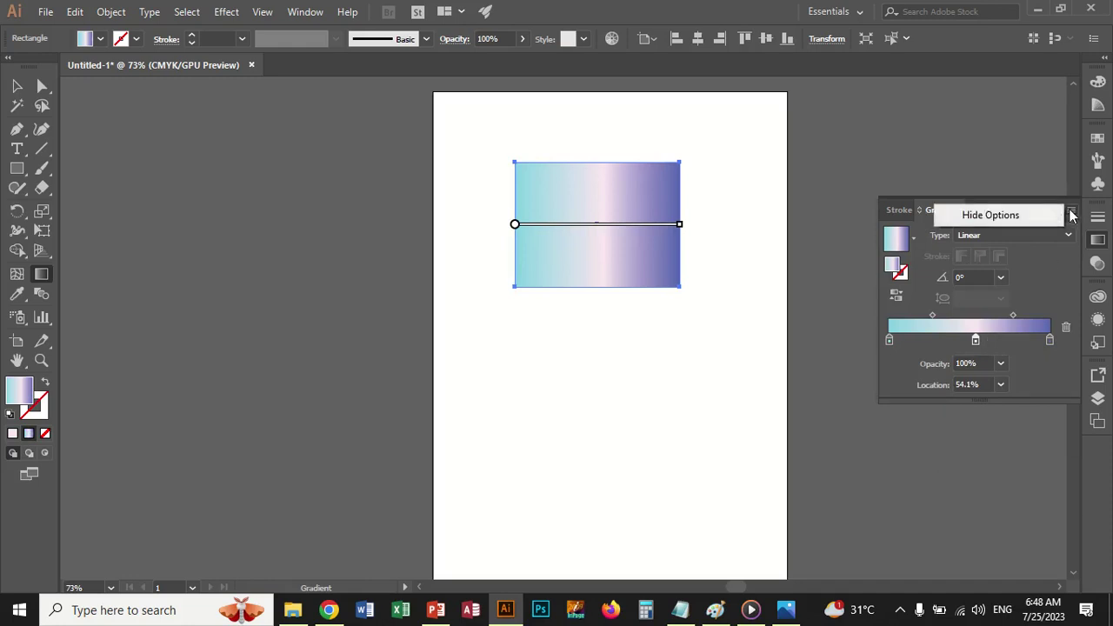
{"action": "left_click", "coordinate": [1072, 215]}
{"action": "left_click", "coordinate": [1068, 236]}
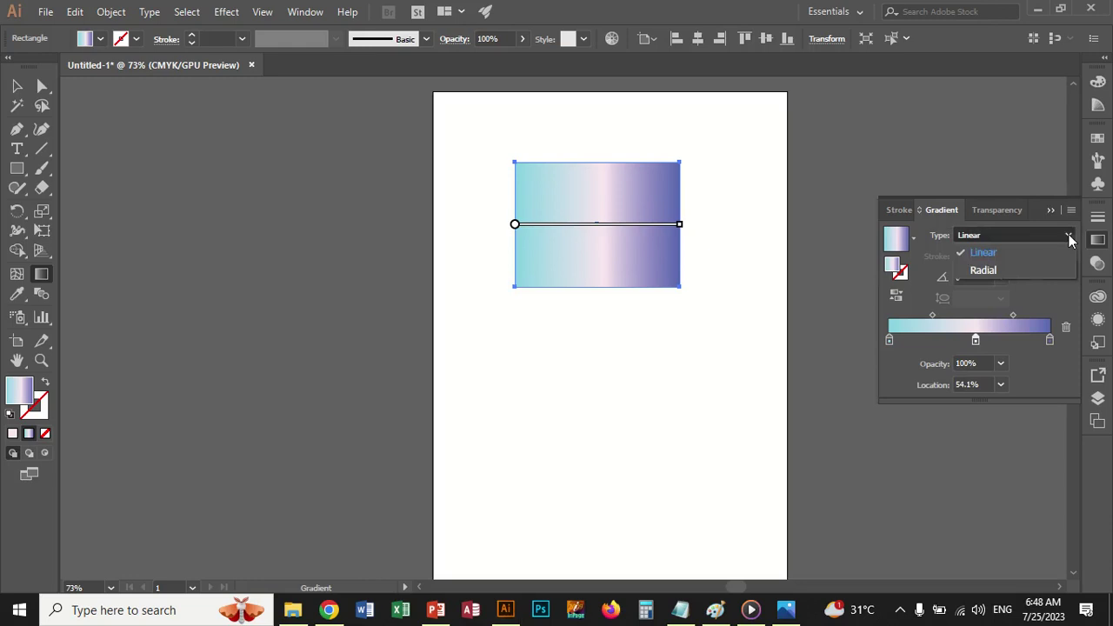
{"action": "left_click", "coordinate": [1069, 236]}
{"action": "left_click", "coordinate": [1051, 211]}
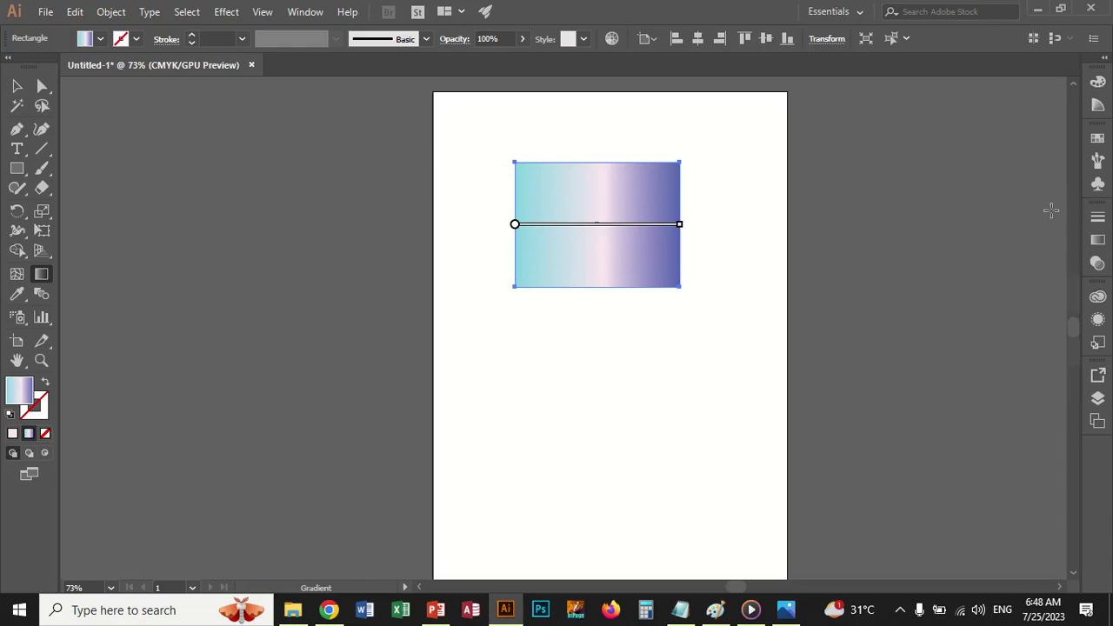
{"action": "left_click", "coordinate": [1095, 241]}
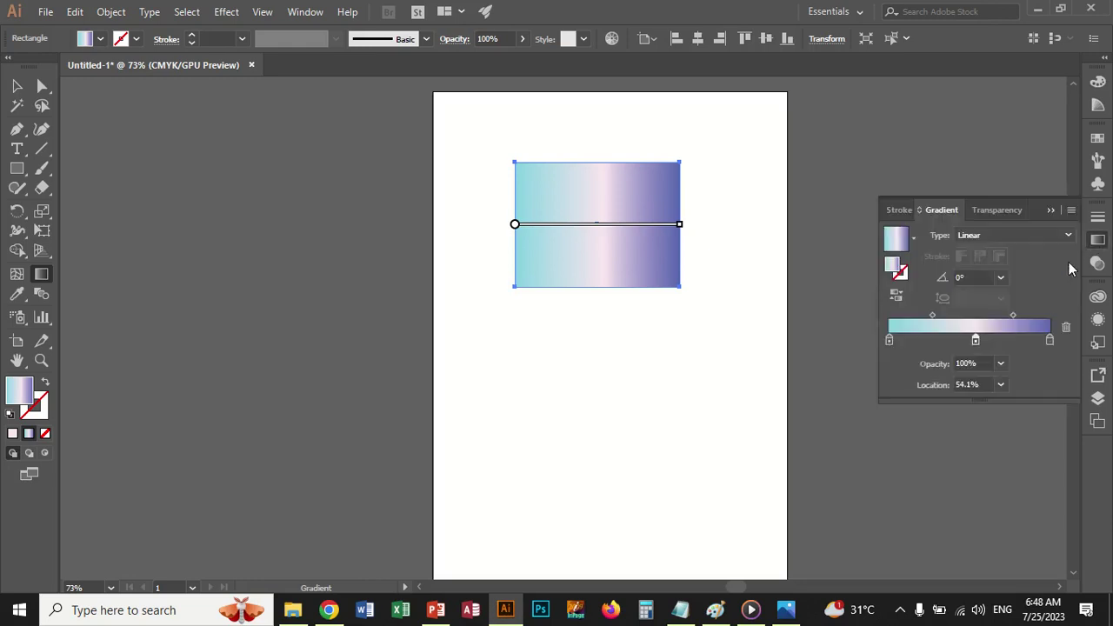
{"action": "left_click", "coordinate": [1071, 212]}
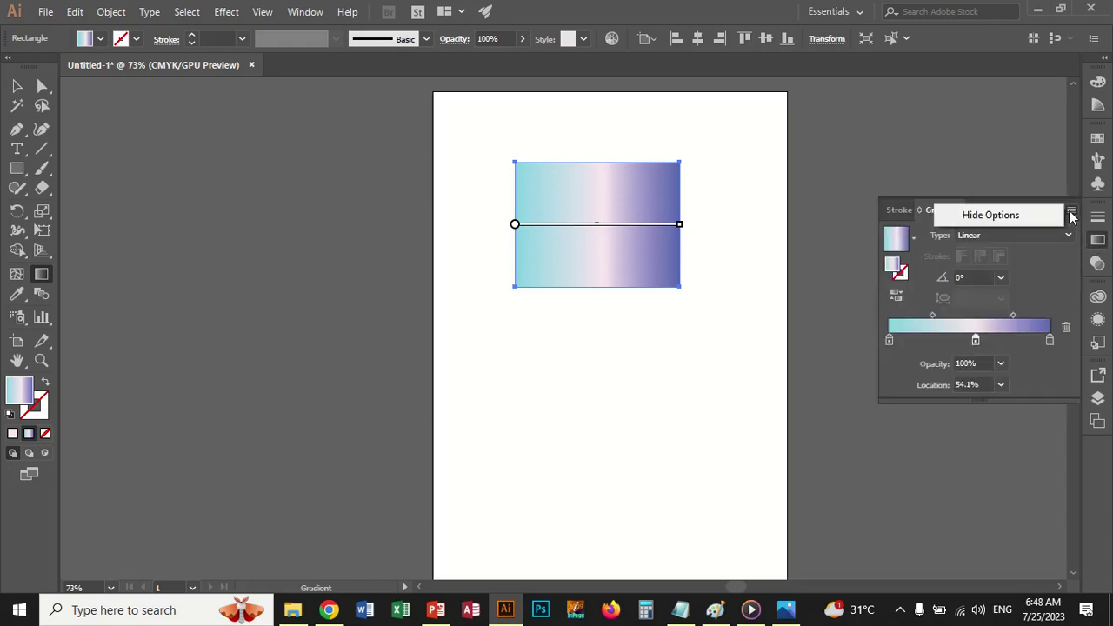
{"action": "left_click", "coordinate": [1048, 214]}
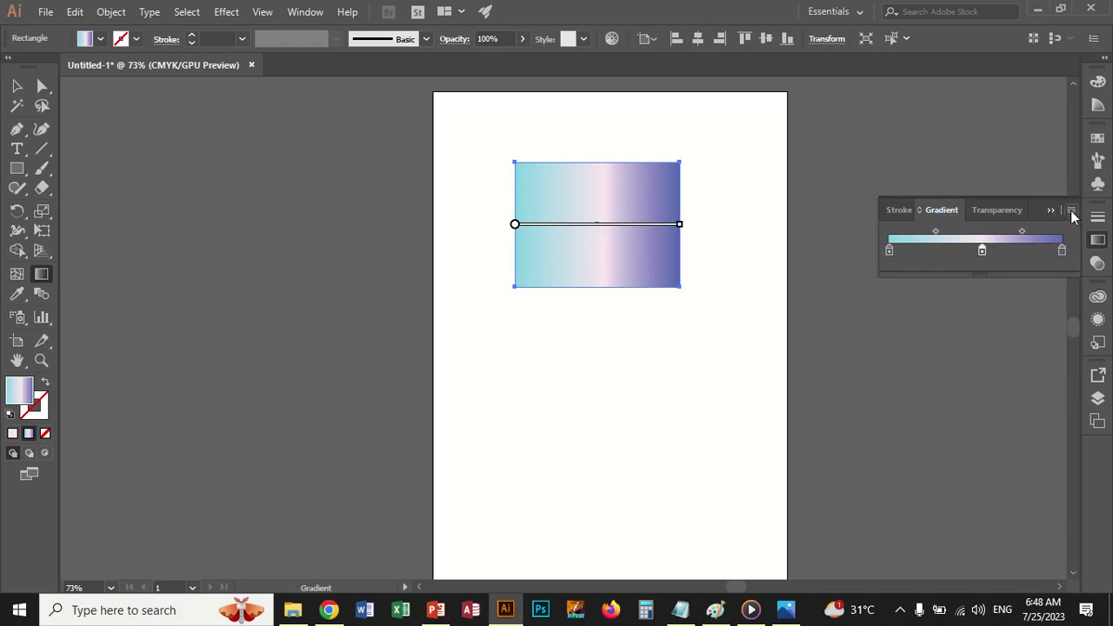
{"action": "left_click", "coordinate": [1072, 214]}
{"action": "left_click", "coordinate": [1041, 217]}
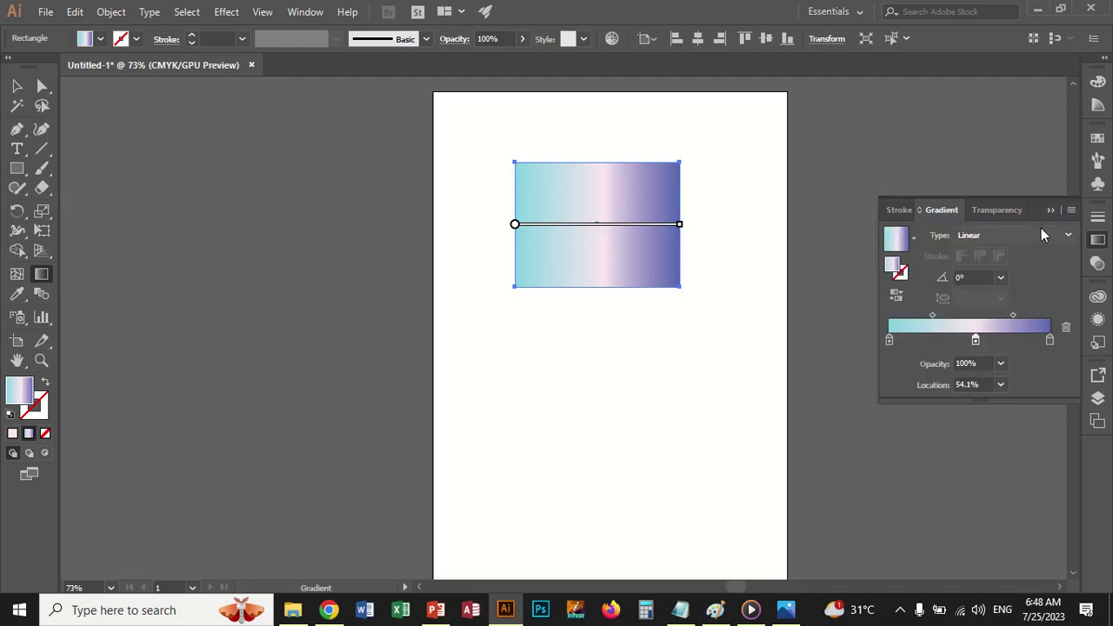
{"action": "left_click", "coordinate": [917, 210]}
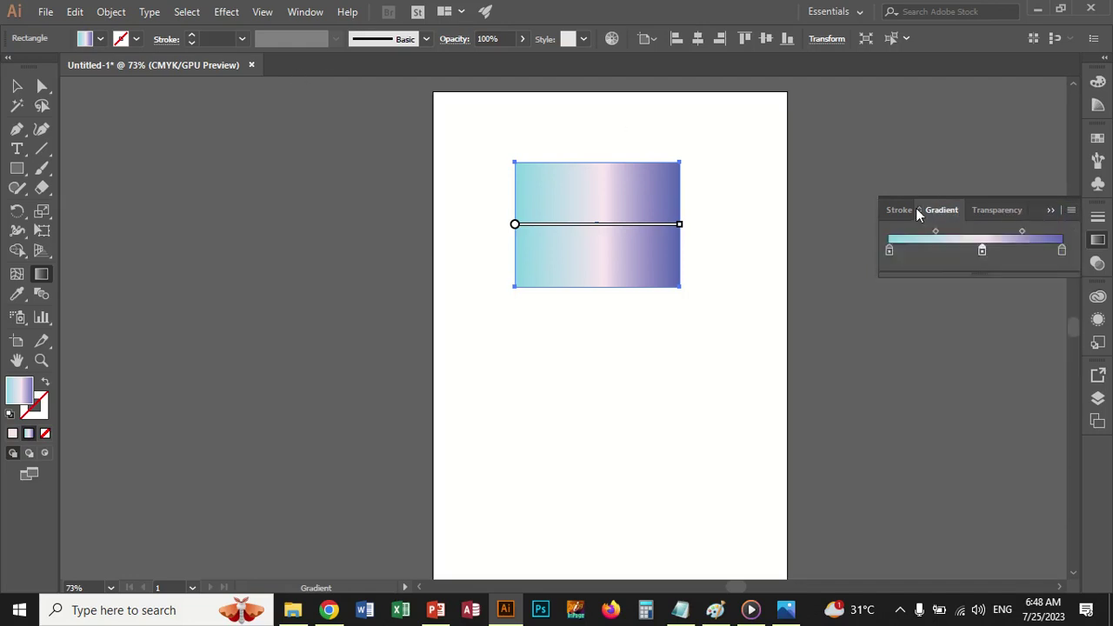
{"action": "left_click", "coordinate": [917, 209]}
- Open the Brights gradient swatch library and move it off the rectangle
{"action": "left_click", "coordinate": [305, 11]}
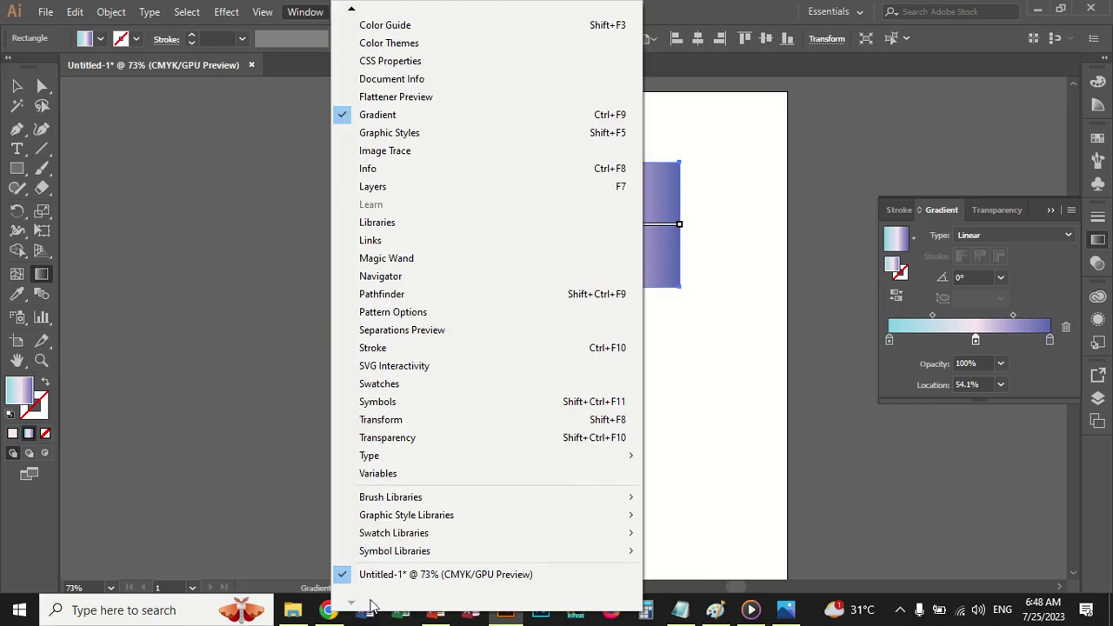
{"action": "mouse_move", "coordinate": [394, 532]}
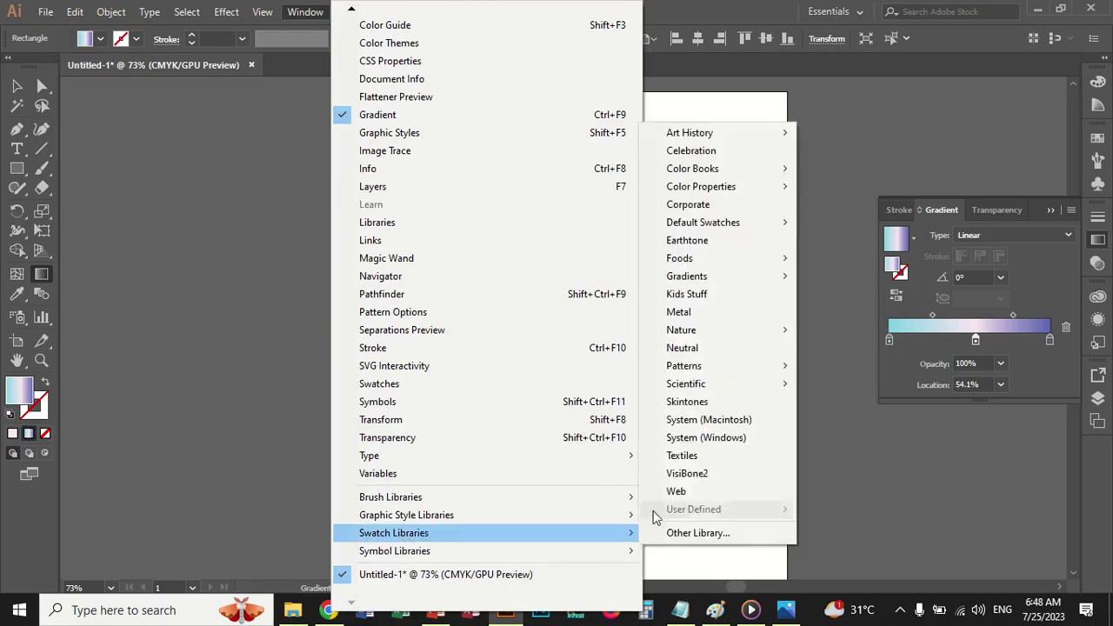
{"action": "mouse_move", "coordinate": [688, 275]}
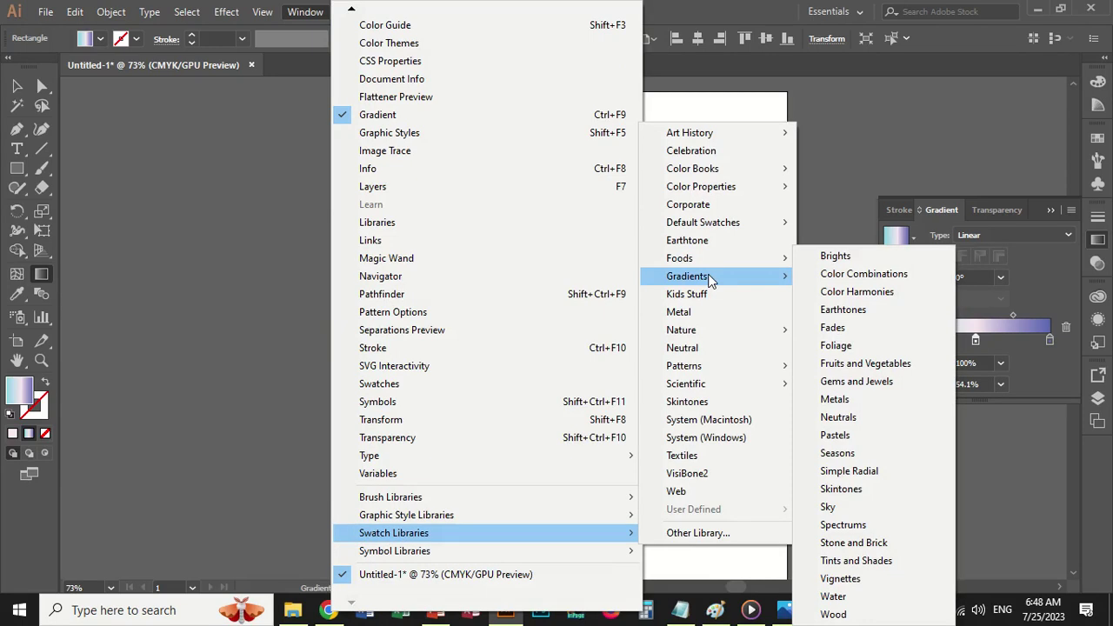
{"action": "left_click", "coordinate": [866, 257]}
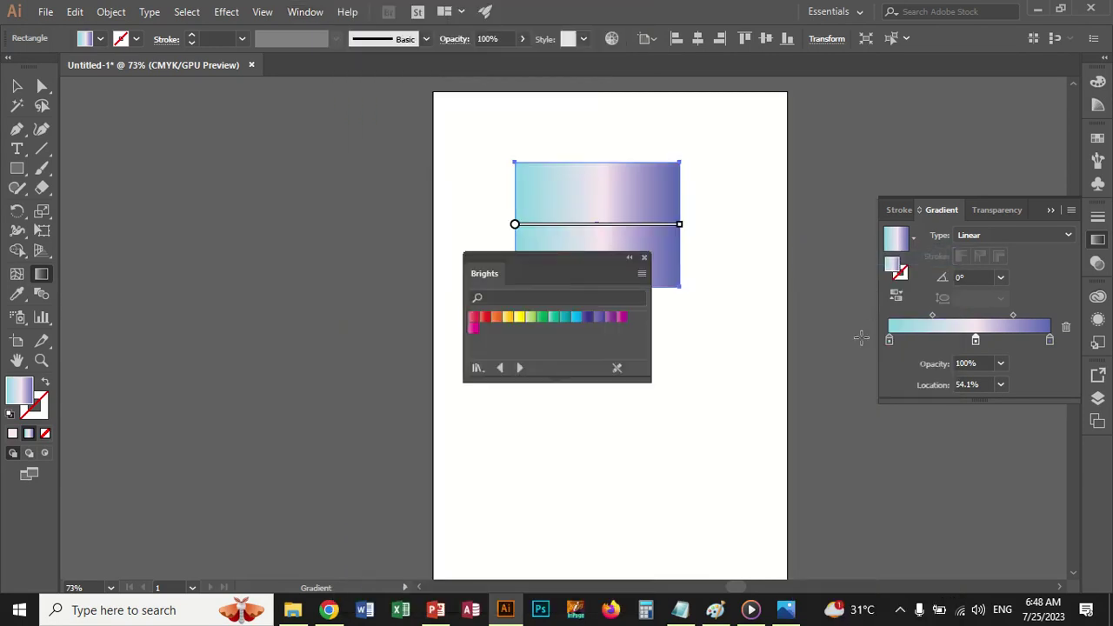
{"action": "left_click_drag", "start_coordinate": [568, 262], "coordinate": [853, 119]}
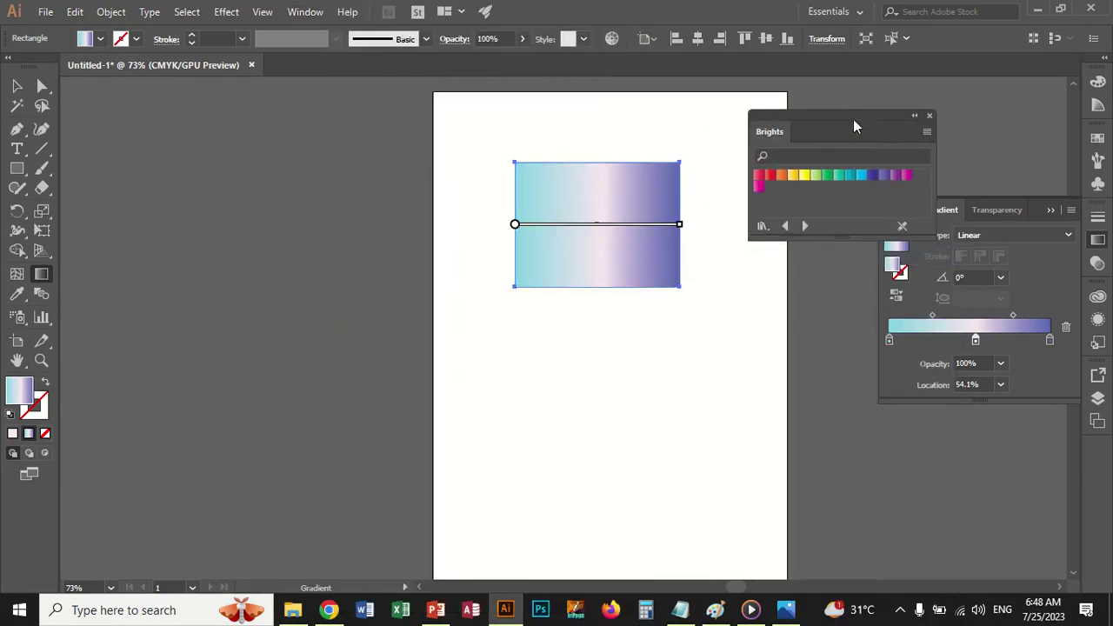
- Try Brights orange, gold, yellow and green swatches, leaving the rectangle darker green
{"action": "left_click", "coordinate": [781, 176]}
{"action": "left_click", "coordinate": [794, 178]}
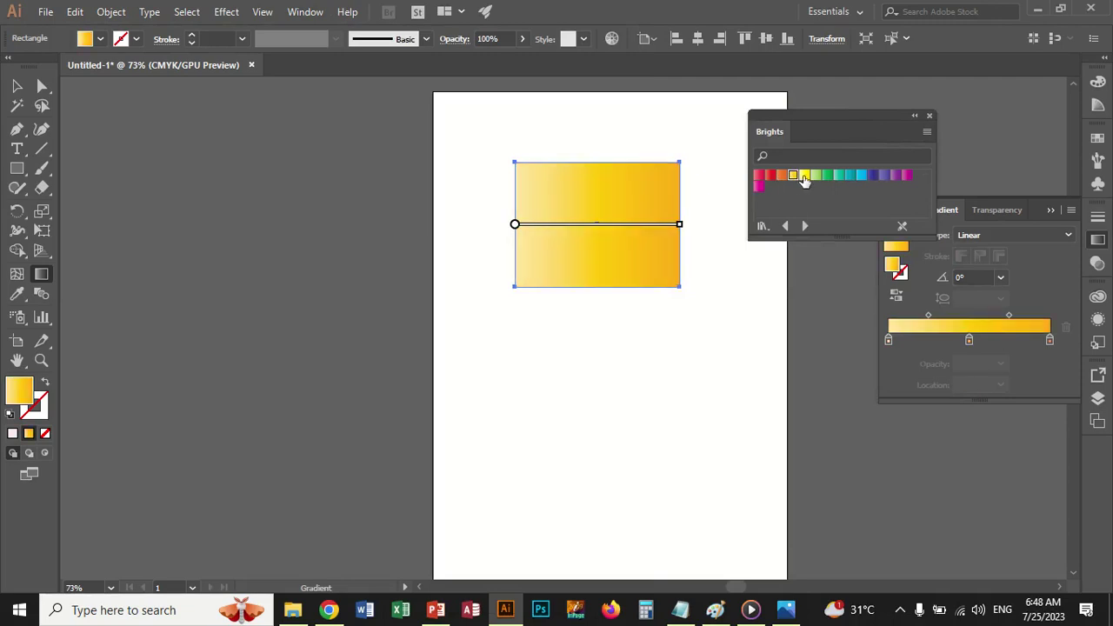
{"action": "left_click", "coordinate": [804, 178]}
{"action": "left_click", "coordinate": [816, 178]}
{"action": "left_click", "coordinate": [827, 177]}
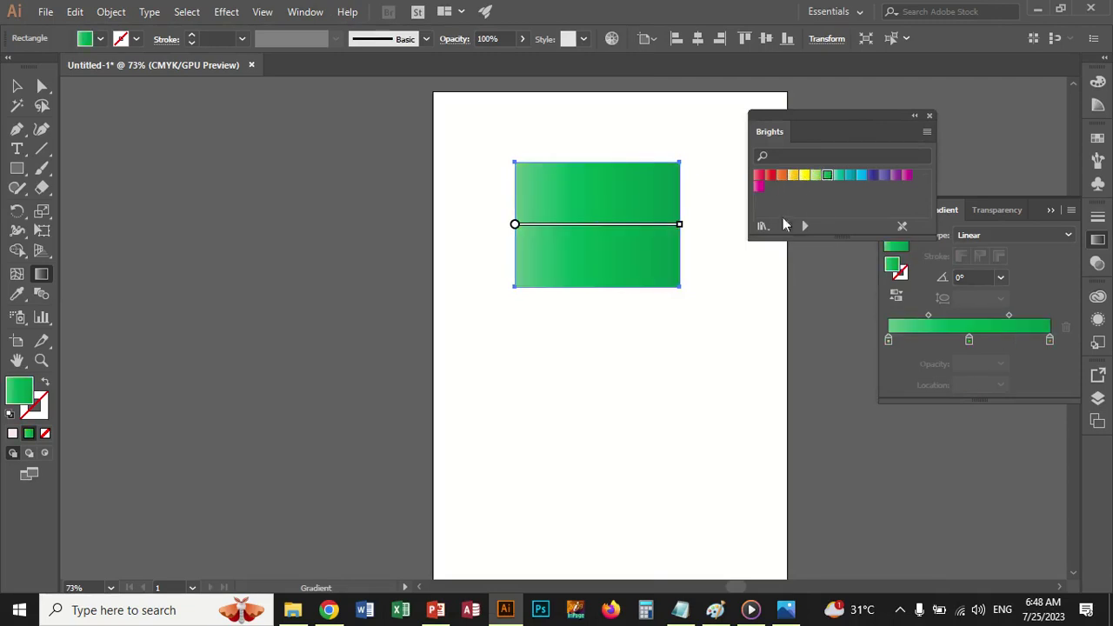
{"action": "left_click", "coordinate": [763, 225]}
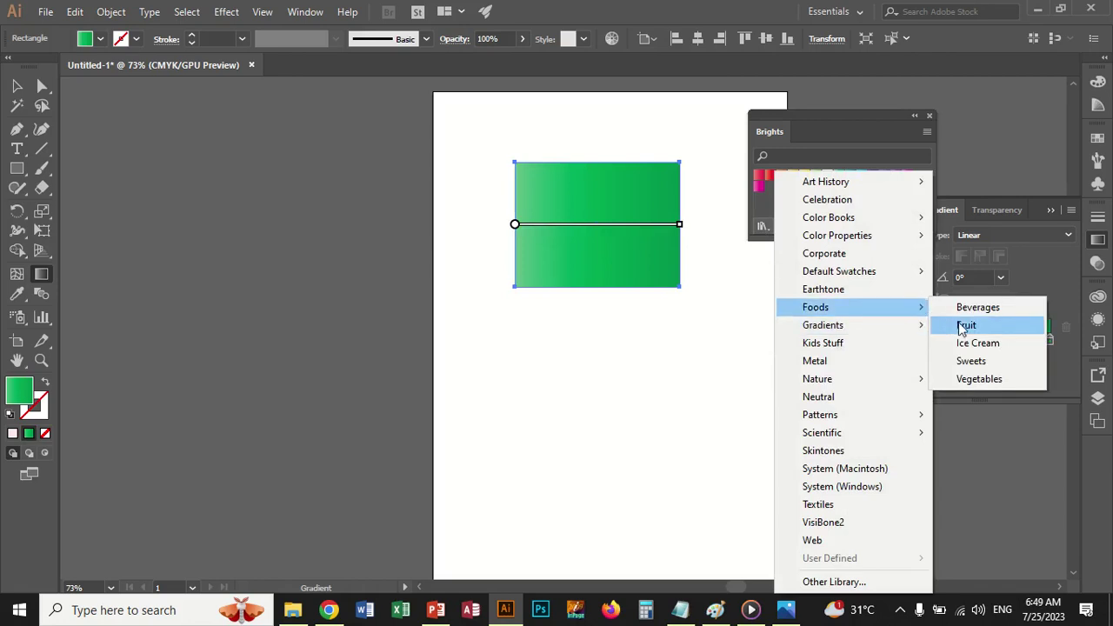
- Open the Ice Cream swatch library, then the Color Harmonies gradient library
{"action": "left_click", "coordinate": [973, 343]}
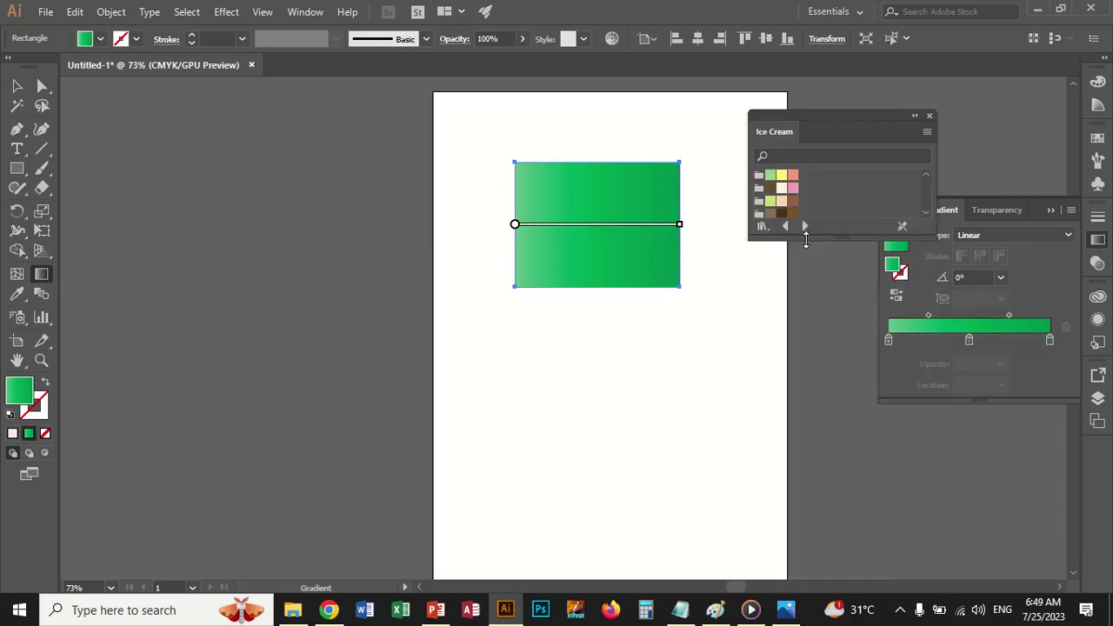
{"action": "left_click", "coordinate": [762, 226]}
{"action": "mouse_move", "coordinate": [823, 325]}
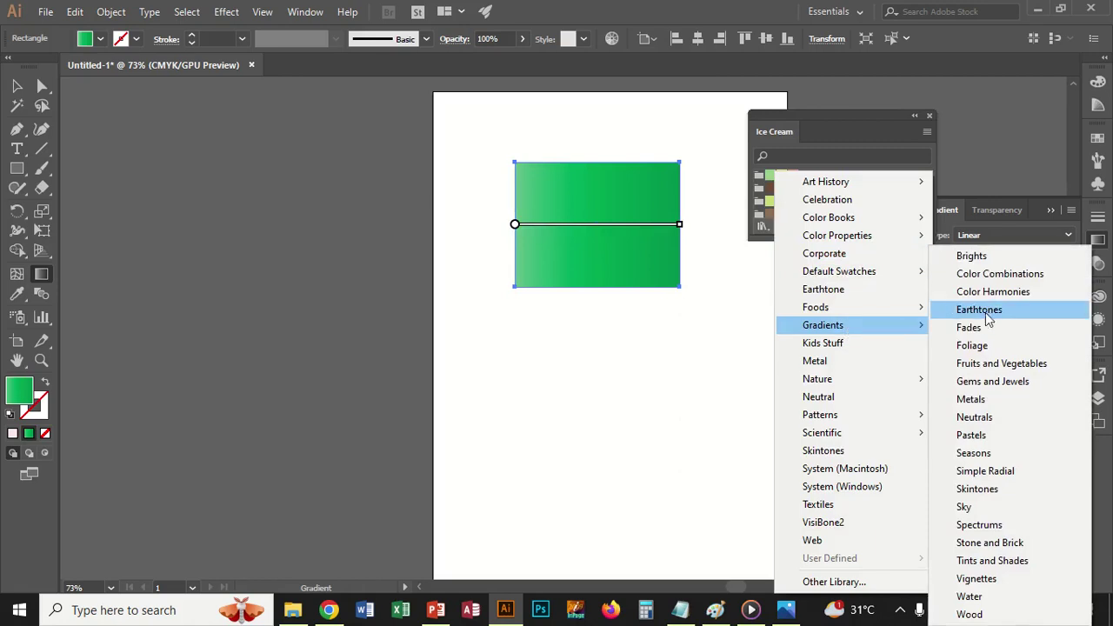
{"action": "left_click", "coordinate": [1002, 294]}
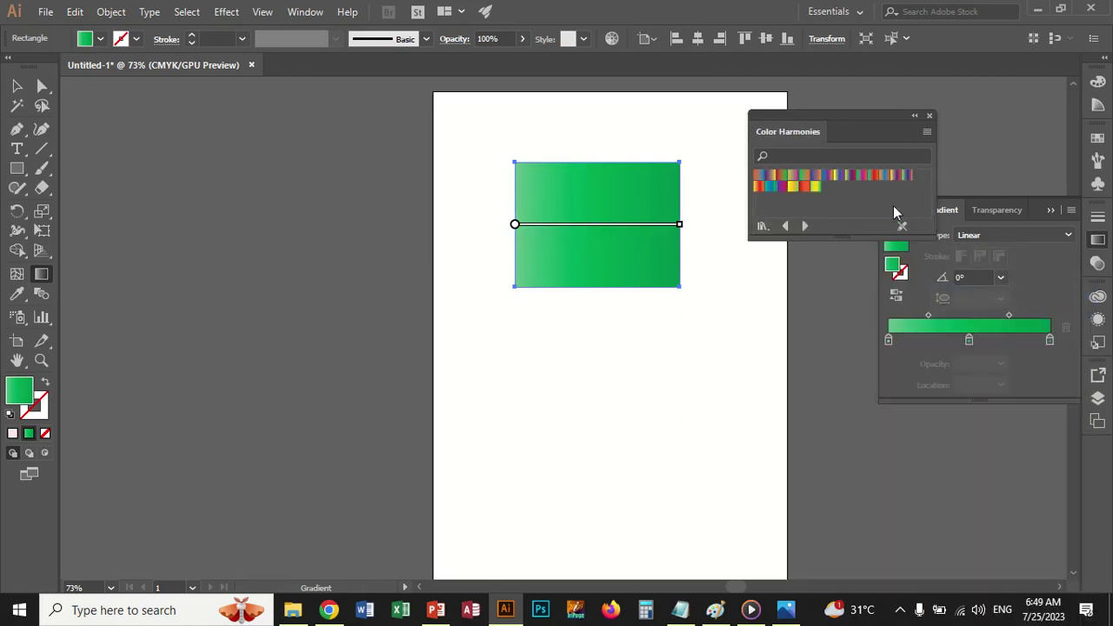
- Try several Color Harmonies gradients on the rectangle, settling on yellow-orange-green
{"action": "left_click", "coordinate": [901, 176]}
{"action": "left_click", "coordinate": [909, 176]}
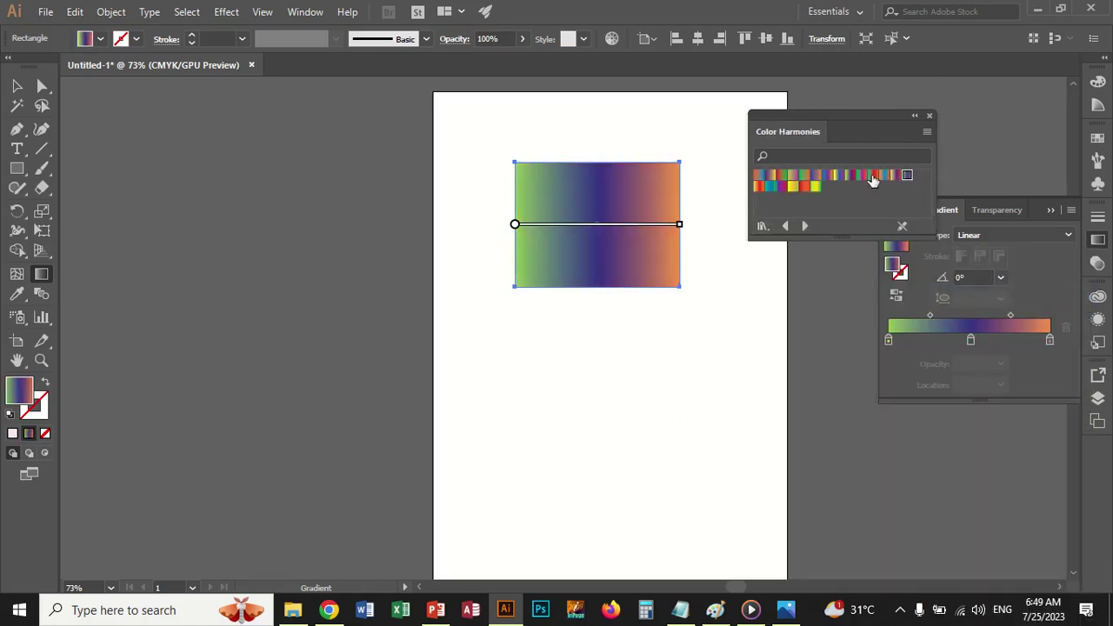
{"action": "left_click", "coordinate": [872, 176]}
{"action": "left_click", "coordinate": [849, 176]}
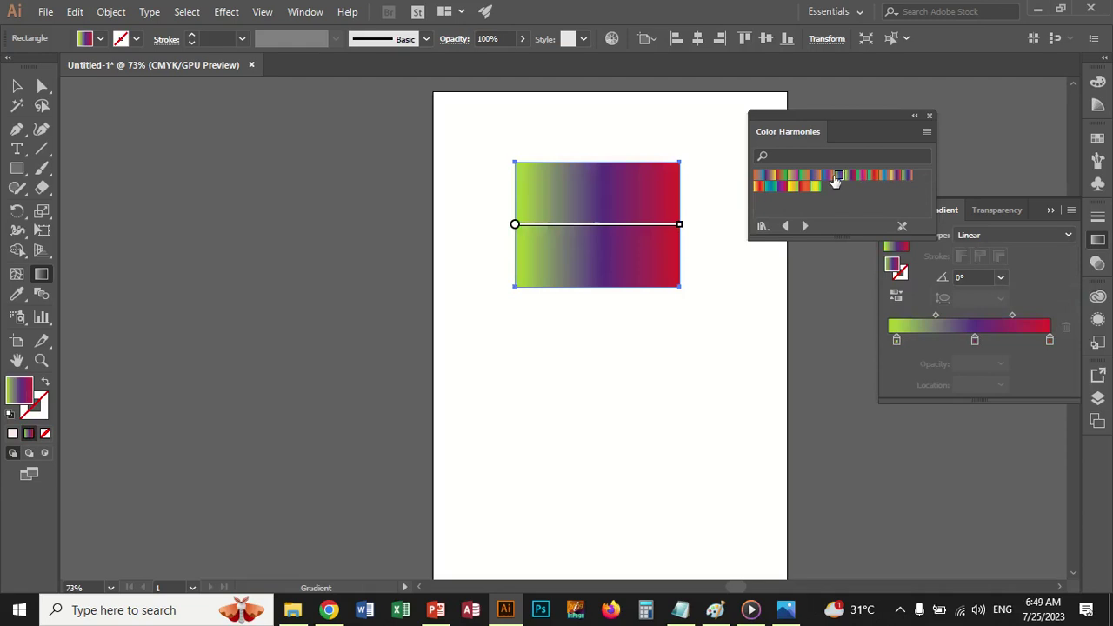
{"action": "left_click", "coordinate": [839, 176]}
{"action": "left_click", "coordinate": [806, 176]}
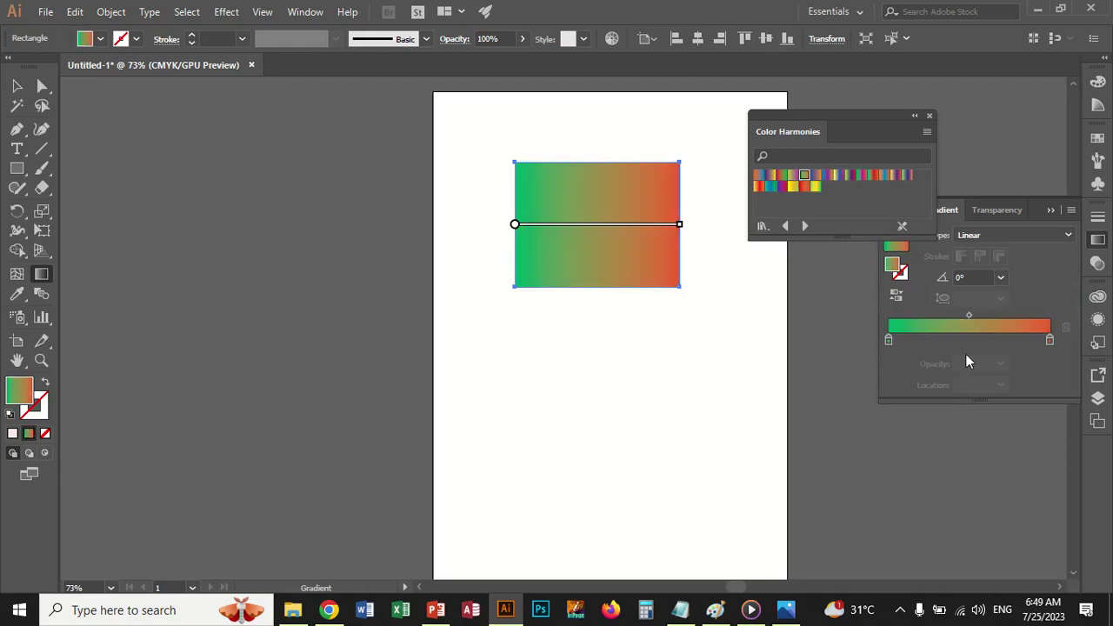
{"action": "left_click", "coordinate": [791, 189]}
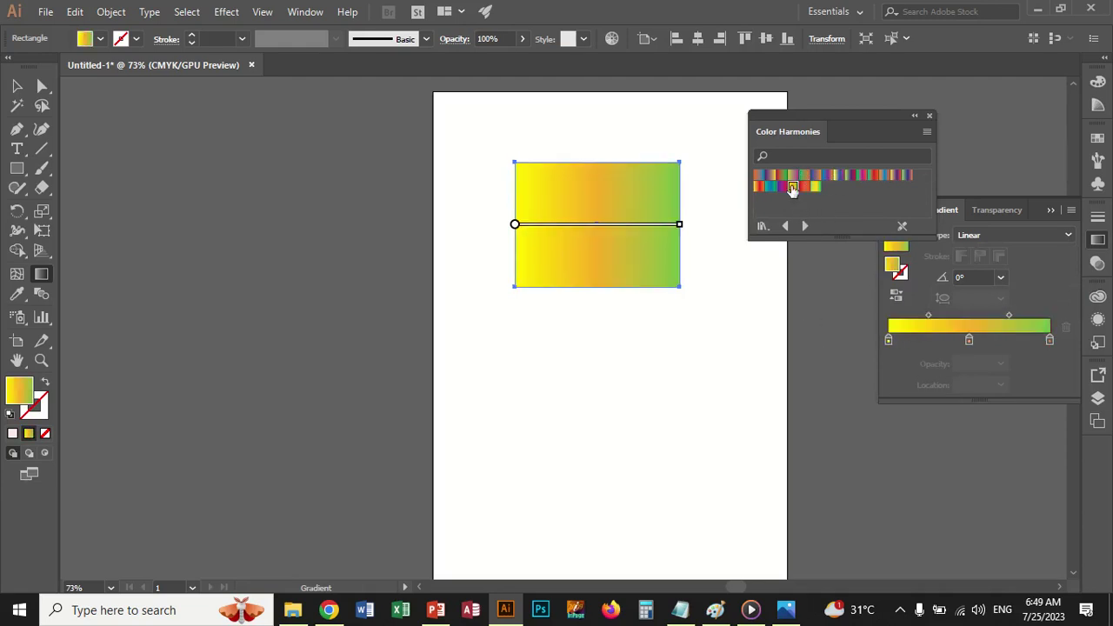
{"action": "left_click", "coordinate": [765, 229]}
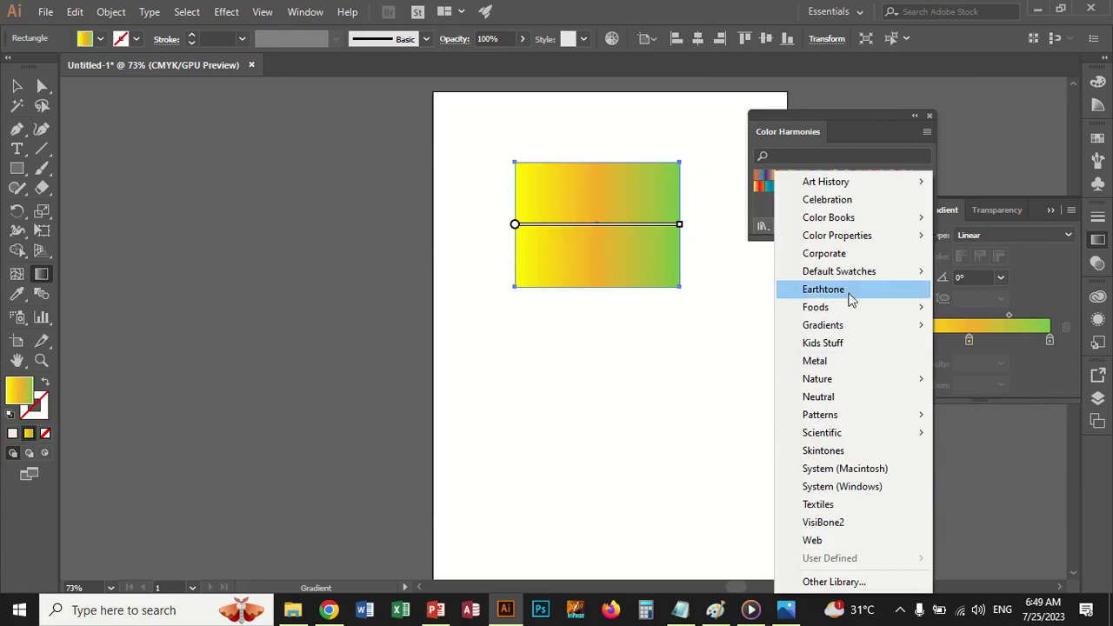
{"action": "mouse_move", "coordinate": [823, 324]}
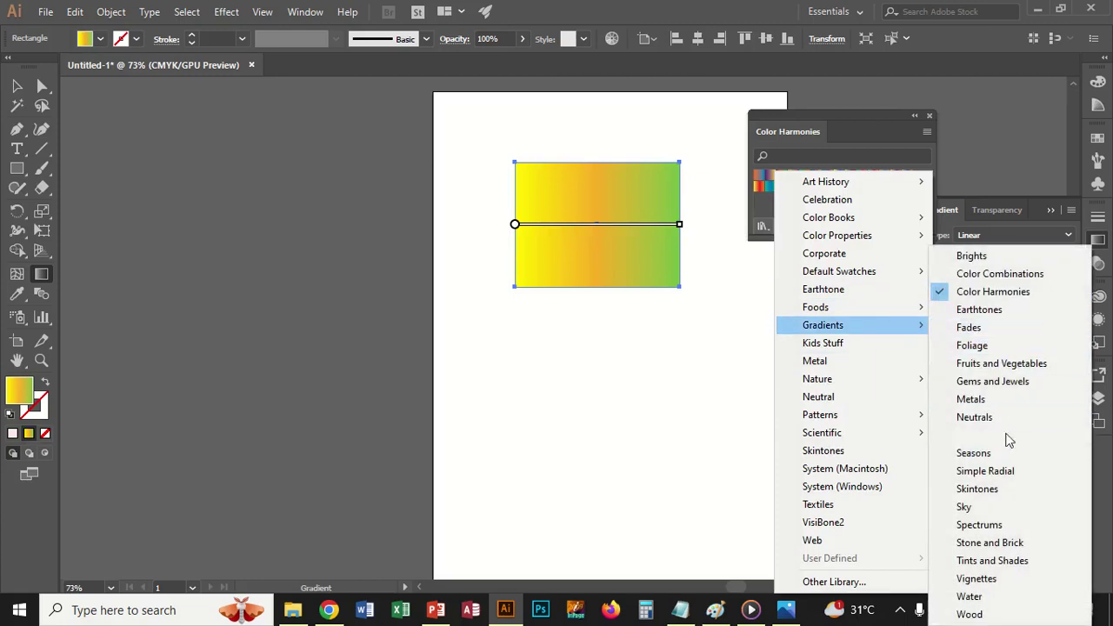
- Load the Seasons gradient library and try its swatches, ending on Autumn Red Orange
{"action": "left_click", "coordinate": [1007, 454]}
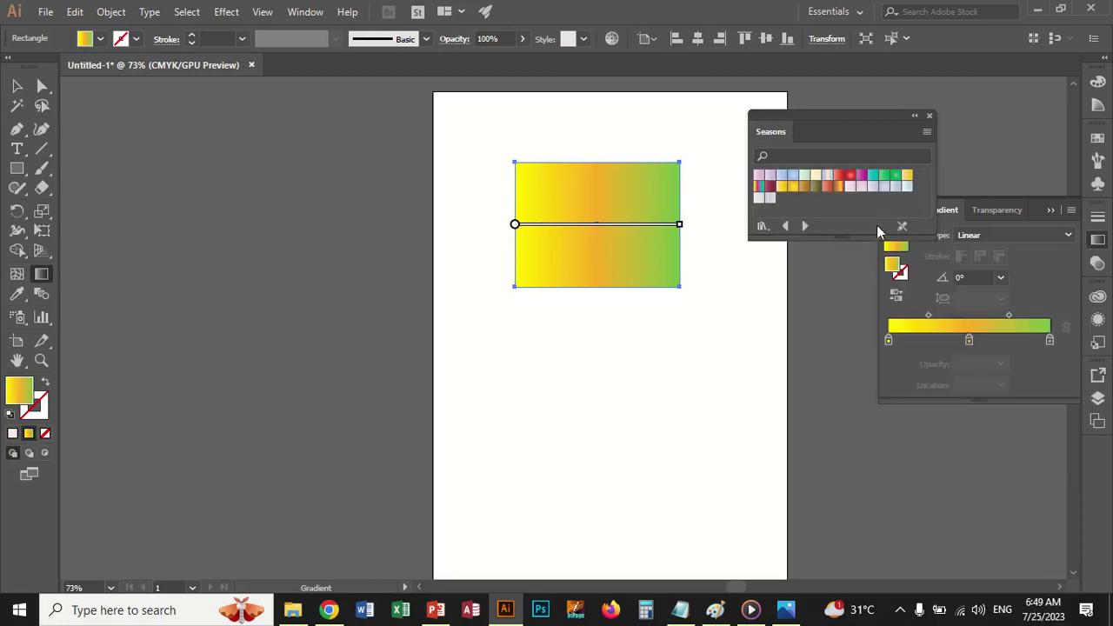
{"action": "left_click", "coordinate": [852, 178]}
{"action": "left_click", "coordinate": [863, 177]}
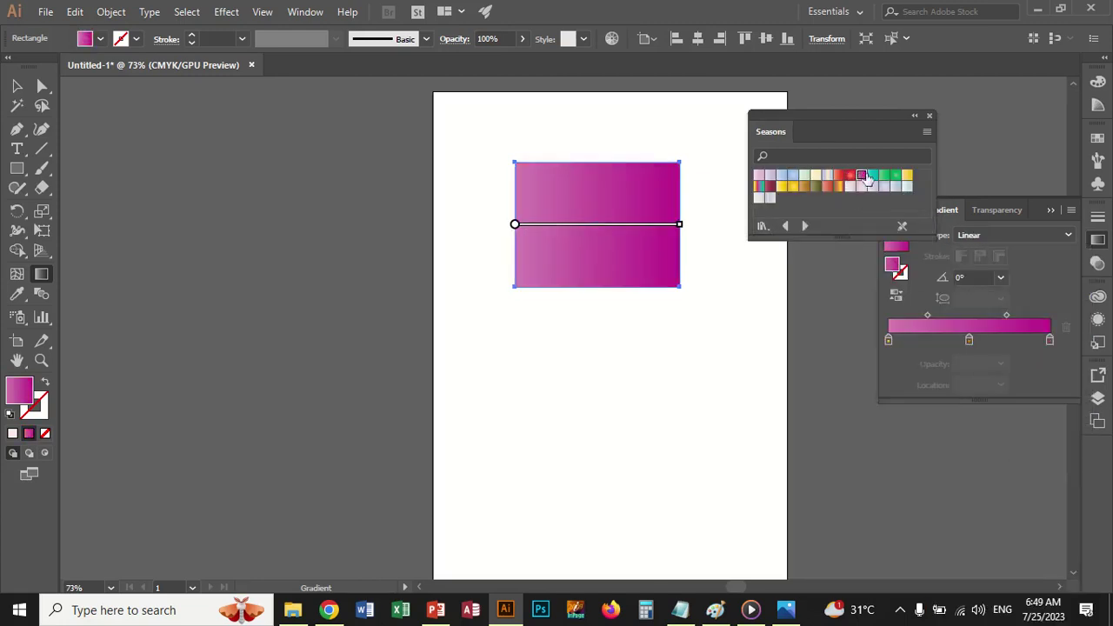
{"action": "left_click", "coordinate": [874, 177]}
{"action": "left_click", "coordinate": [885, 176]}
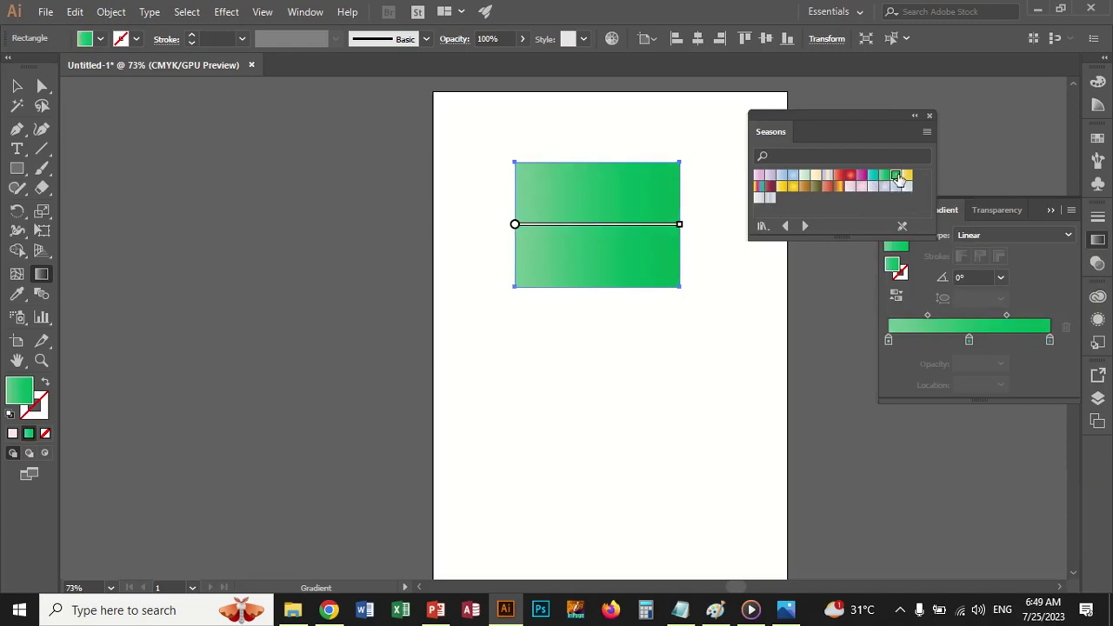
{"action": "left_click", "coordinate": [896, 176]}
{"action": "left_click", "coordinate": [908, 176]}
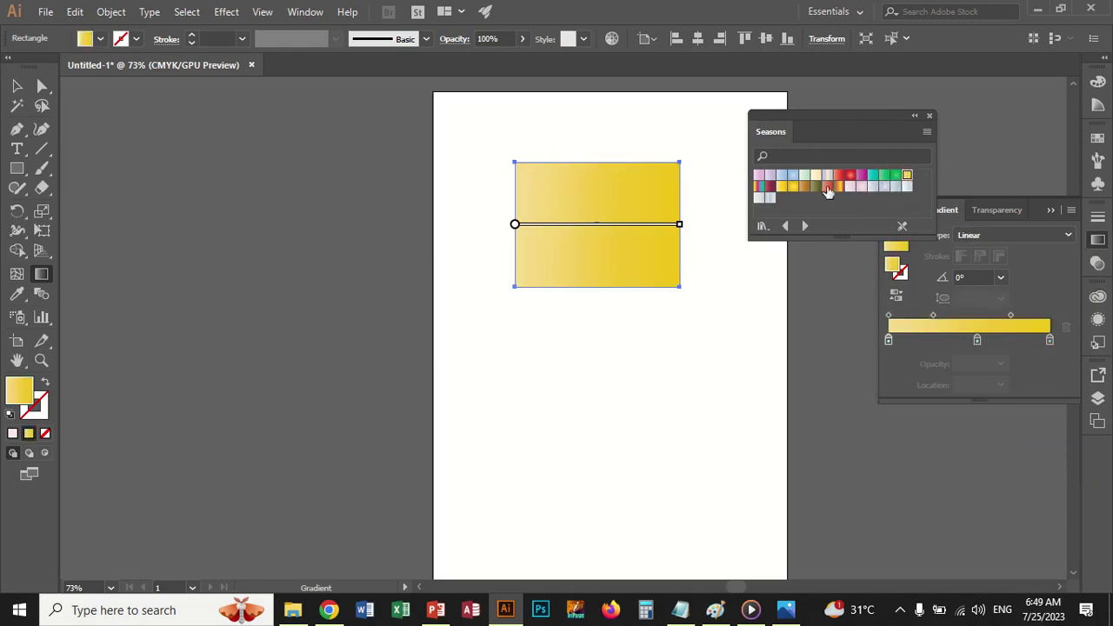
{"action": "left_click", "coordinate": [839, 186]}
{"action": "left_click", "coordinate": [827, 186]}
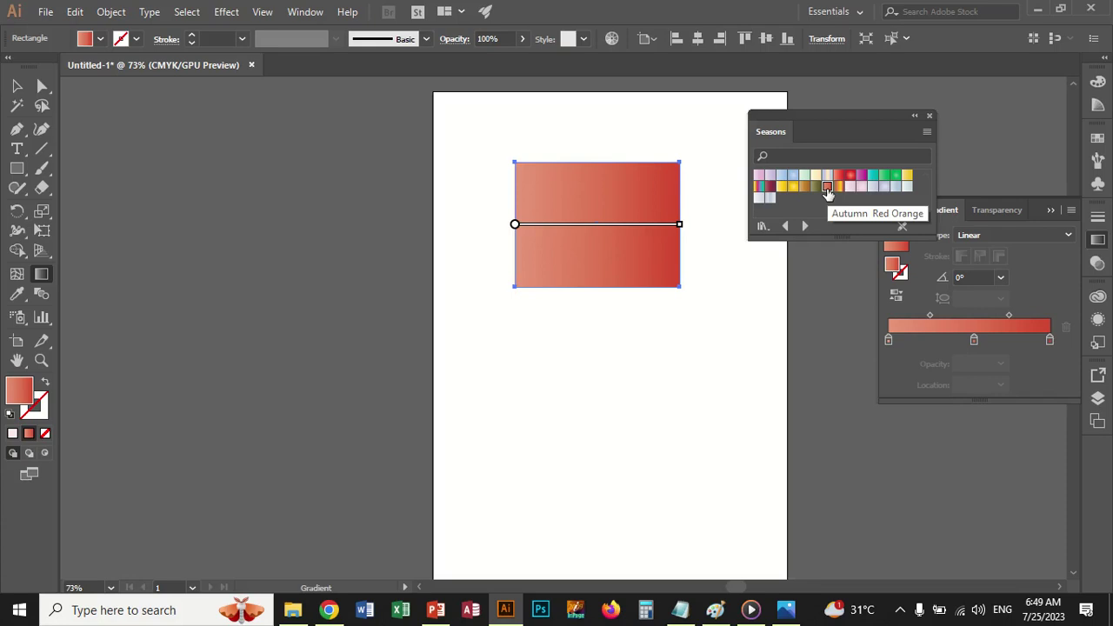
- Open the Symbols panel plus the Nature and Fashion symbol libraries
{"action": "left_click", "coordinate": [1098, 186]}
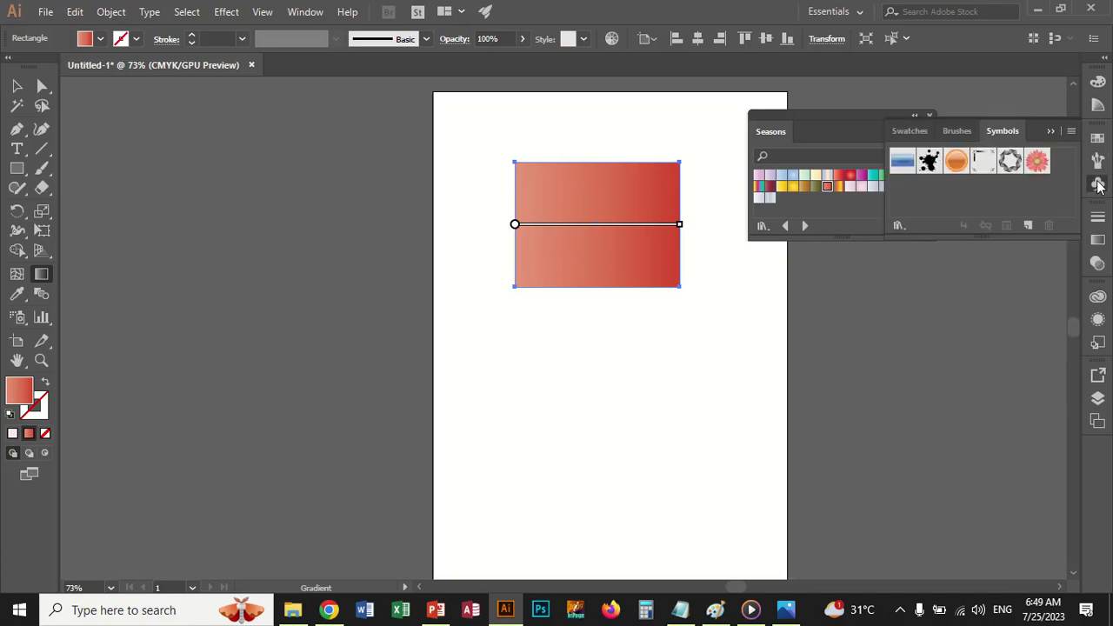
{"action": "left_click", "coordinate": [901, 228]}
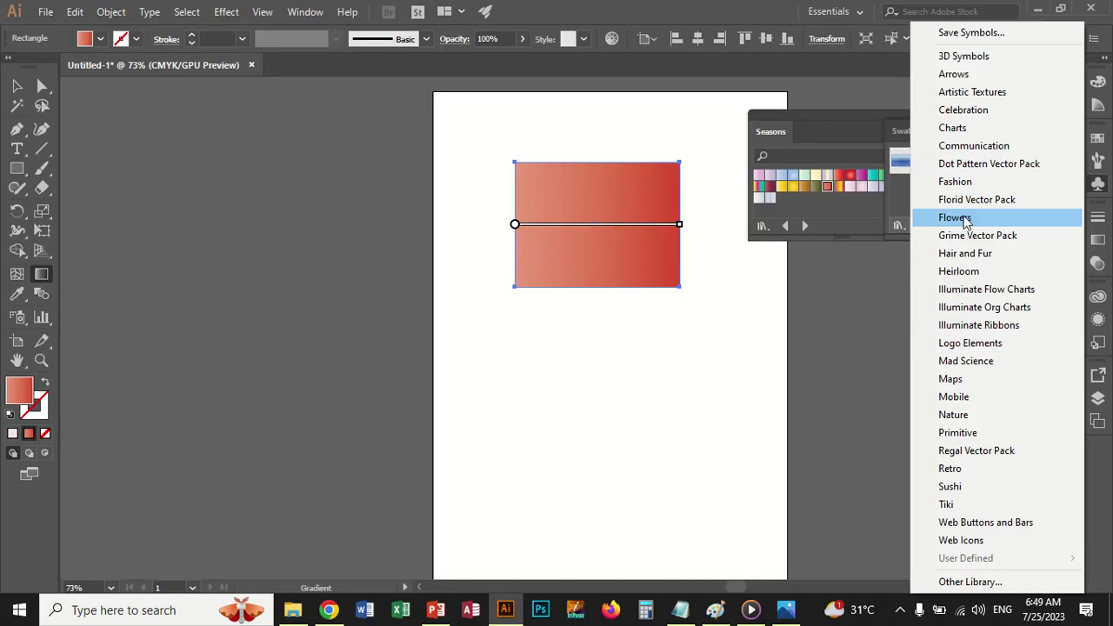
{"action": "left_click", "coordinate": [979, 417]}
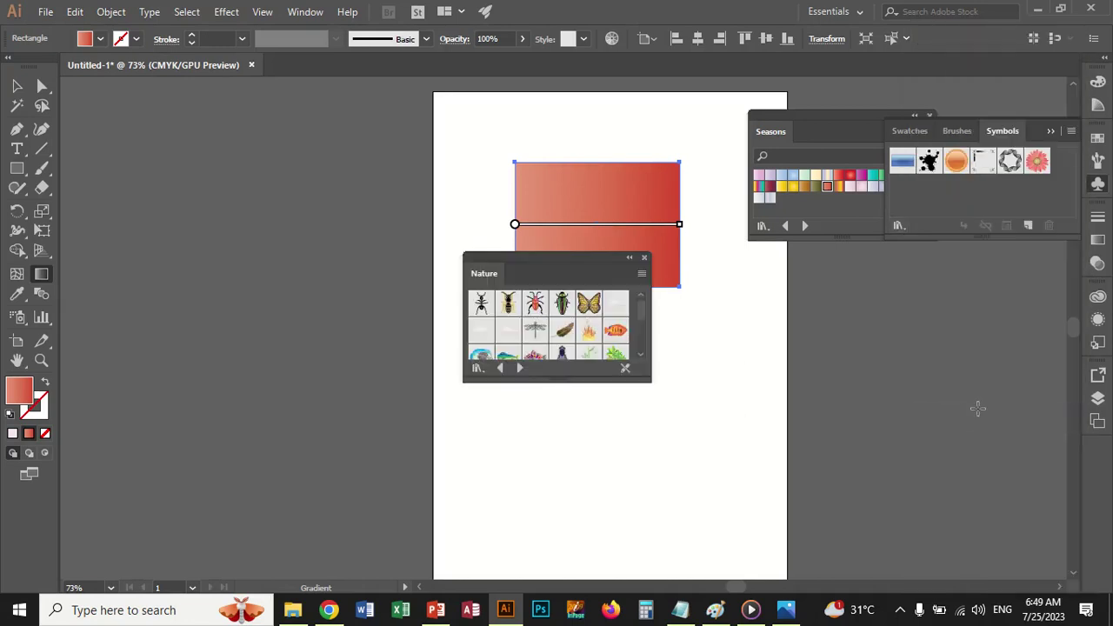
{"action": "left_click", "coordinate": [900, 226]}
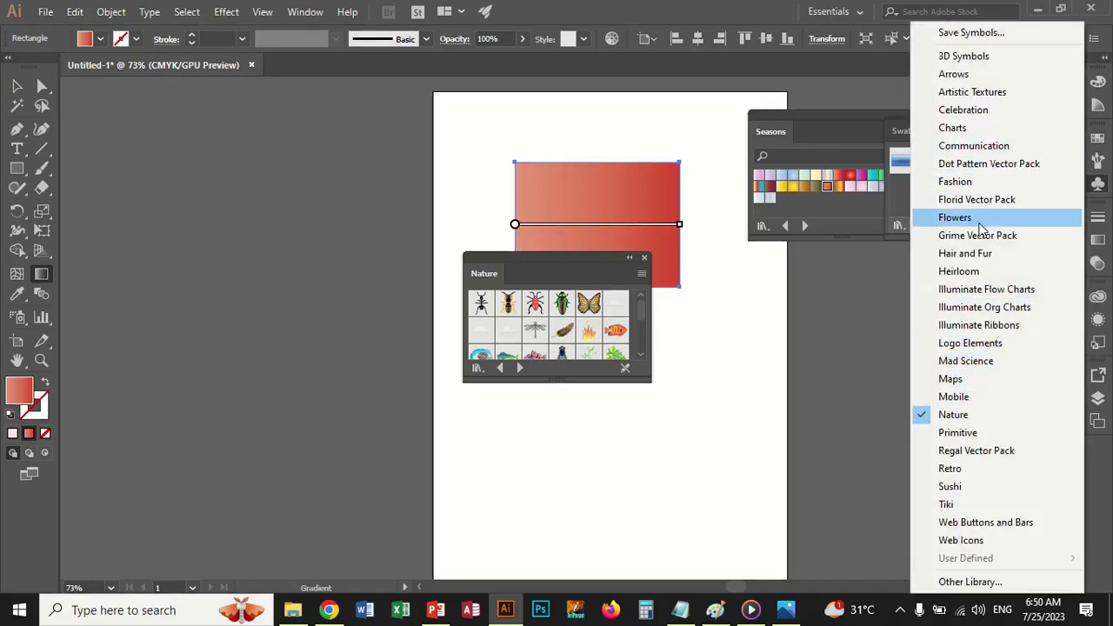
{"action": "left_click", "coordinate": [957, 199]}
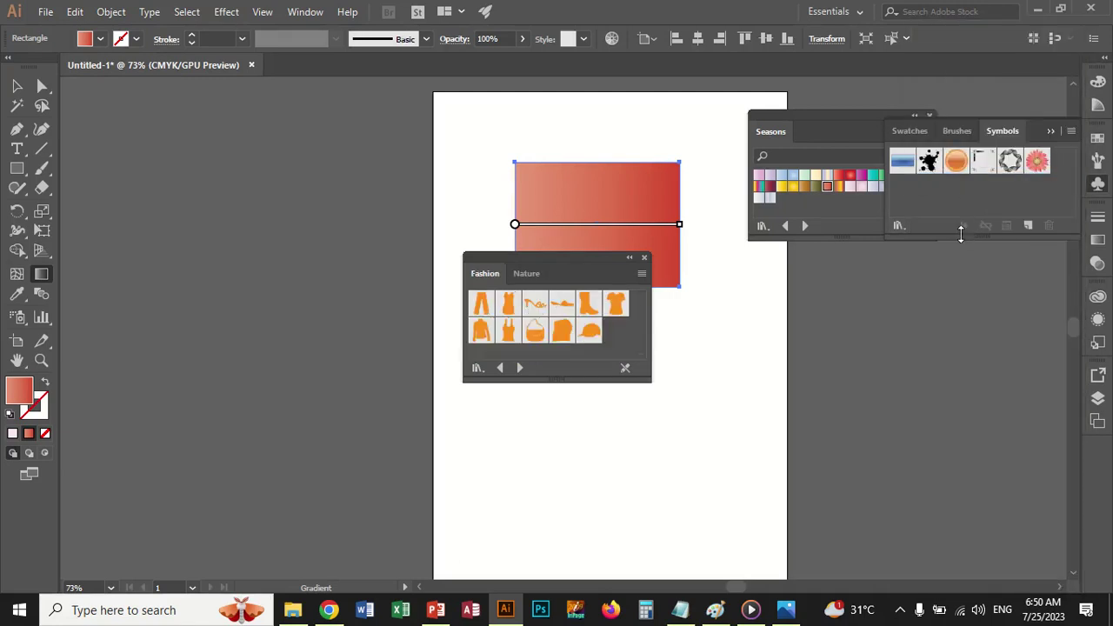
- Move the symbol library panel away from the artwork and browse the Nature symbols
{"action": "left_click_drag", "start_coordinate": [542, 259], "coordinate": [913, 308]}
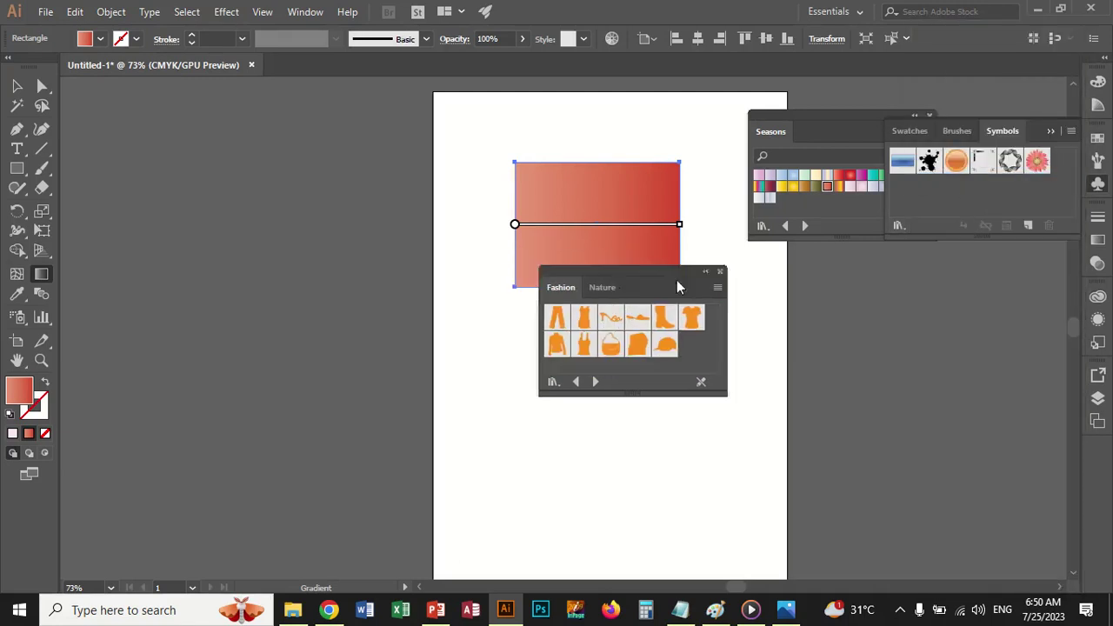
{"action": "left_click", "coordinate": [897, 323]}
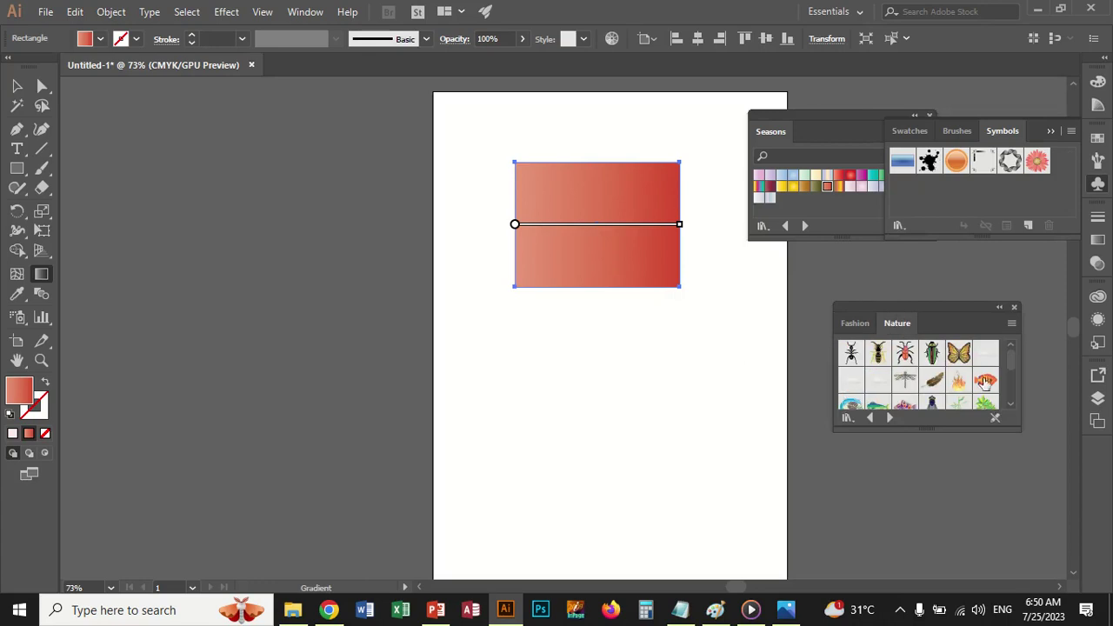
{"action": "scroll", "coordinate": [974, 393], "scroll_direction": "down", "scroll_amount": 3}
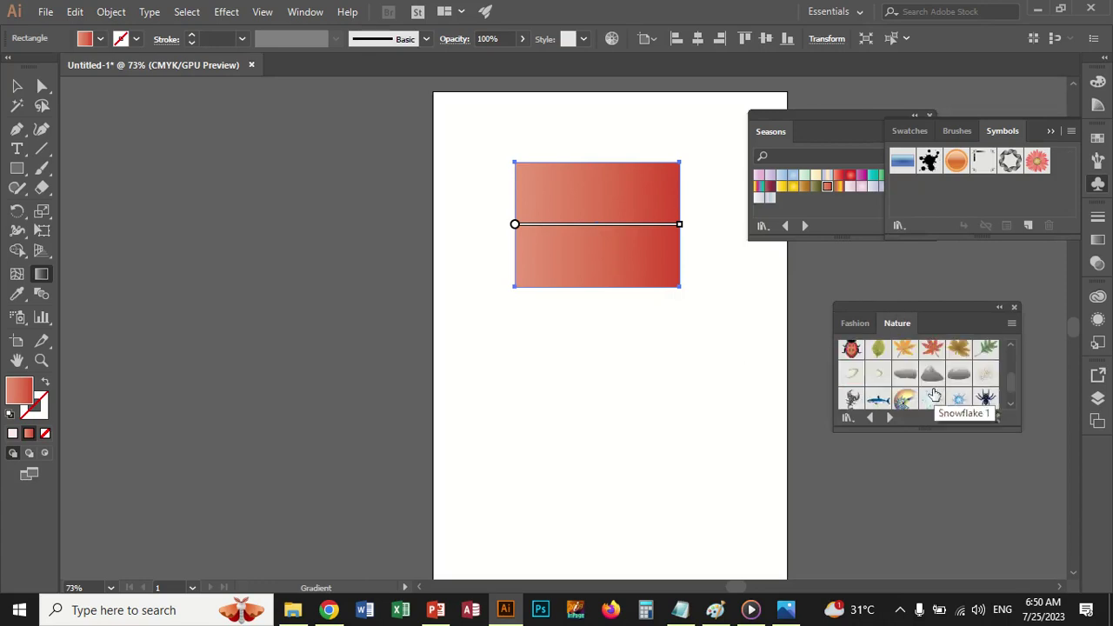
{"action": "scroll", "coordinate": [931, 398], "scroll_direction": "down", "scroll_amount": 1}
{"action": "scroll", "coordinate": [882, 402], "scroll_direction": "up", "scroll_amount": 4}
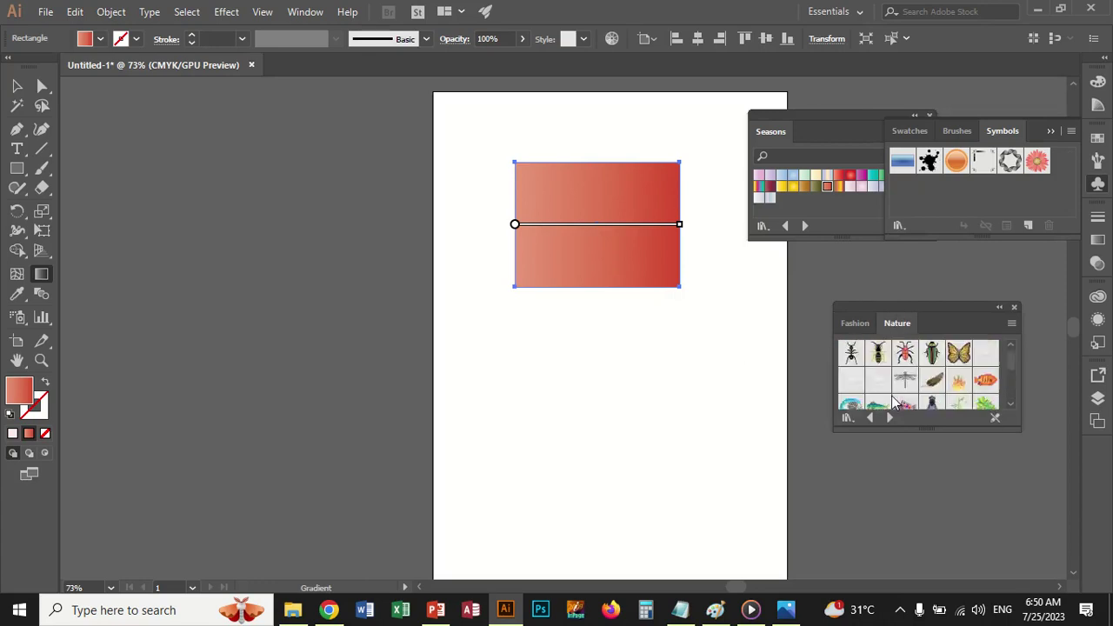
{"action": "scroll", "coordinate": [881, 402], "scroll_direction": "down", "scroll_amount": 3}
{"action": "scroll", "coordinate": [882, 402], "scroll_direction": "down", "scroll_amount": 1}
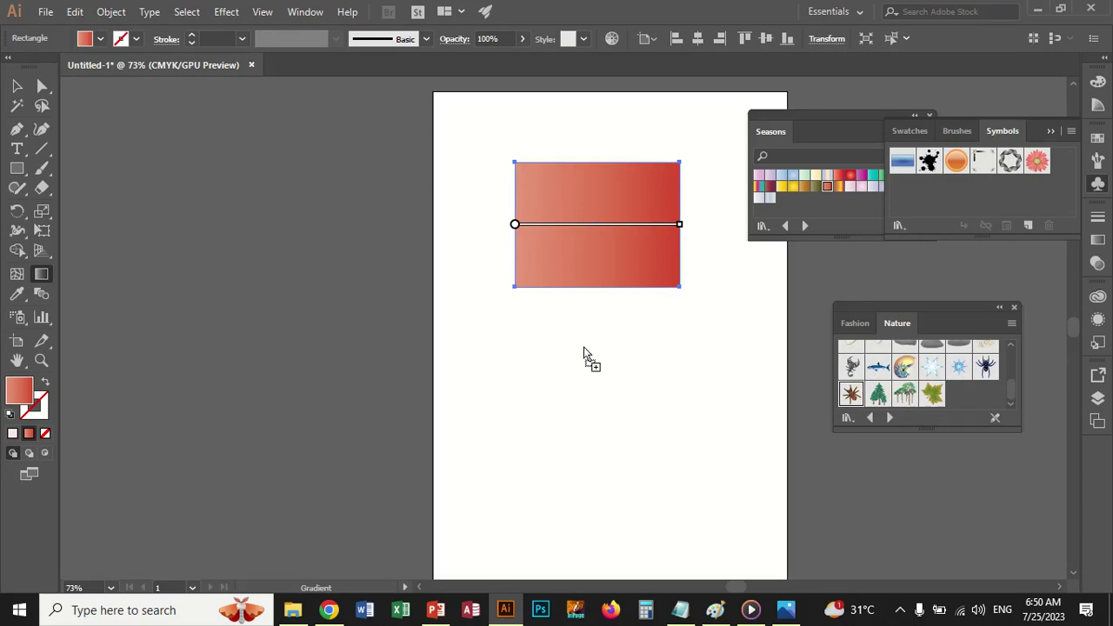
- Drag a Tarantula symbol below the rectangle, then reposition and enlarge it
{"action": "left_click_drag", "start_coordinate": [852, 395], "coordinate": [561, 358]}
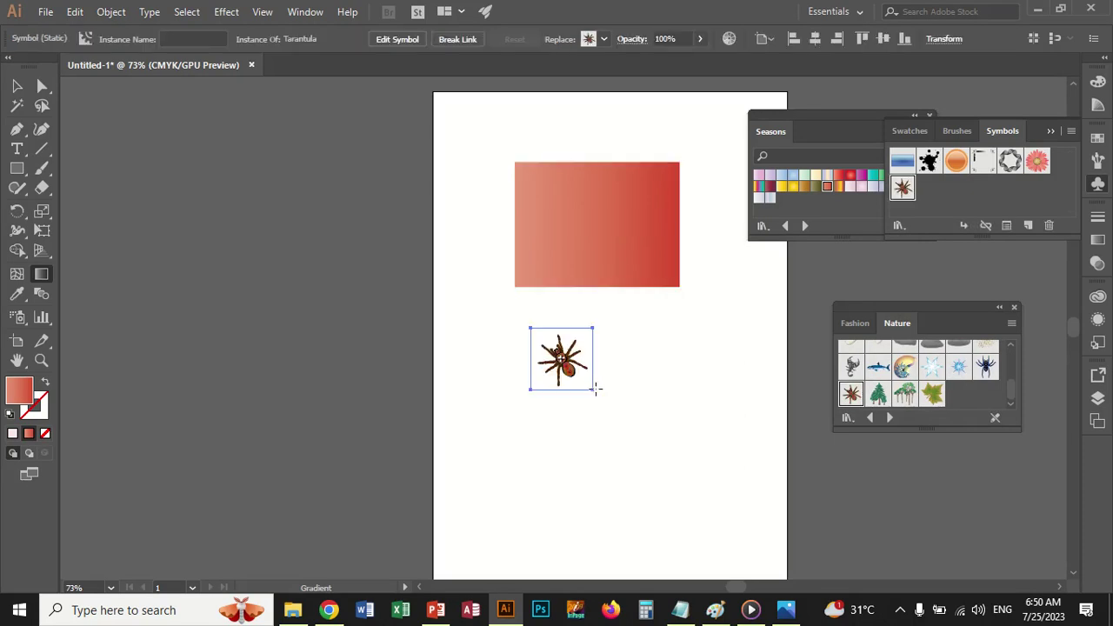
{"action": "left_click", "coordinate": [16, 85]}
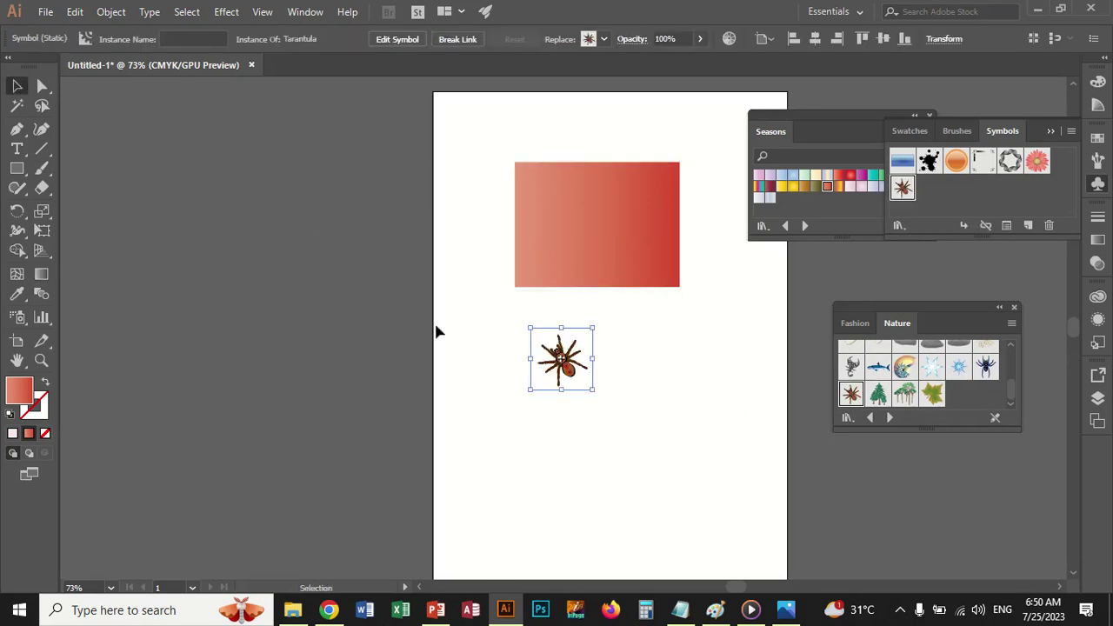
{"action": "left_click_drag", "start_coordinate": [575, 369], "coordinate": [707, 478]}
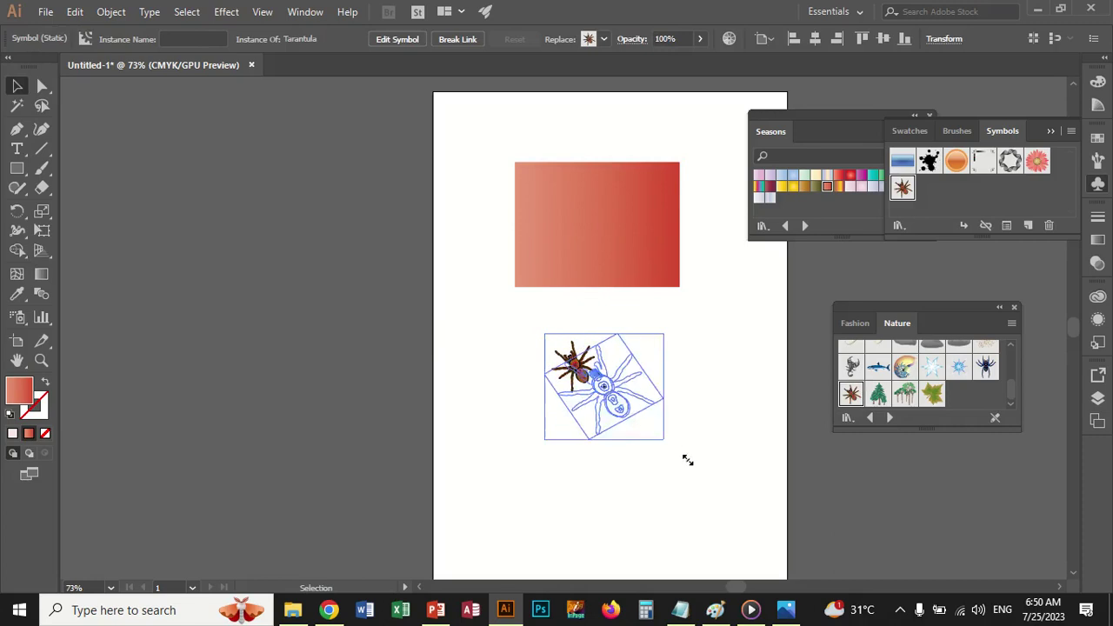
{"action": "left_click_drag", "start_coordinate": [664, 444], "coordinate": [646, 432]}
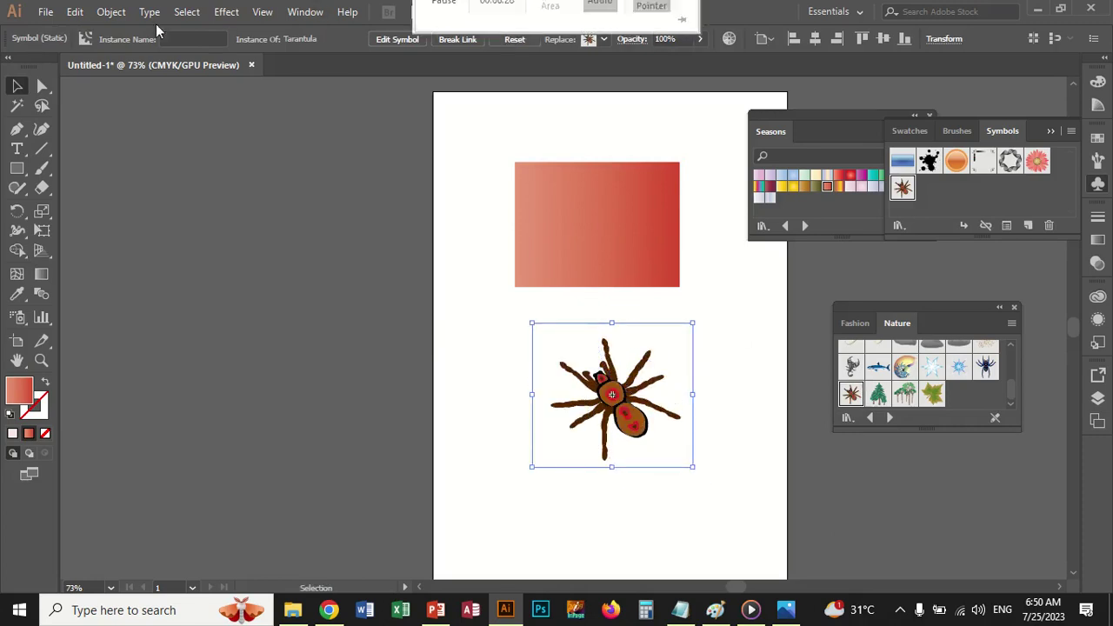
- Expand the tarantula symbol with Object and Fill checked
{"action": "left_click", "coordinate": [111, 13]}
{"action": "left_click", "coordinate": [181, 166]}
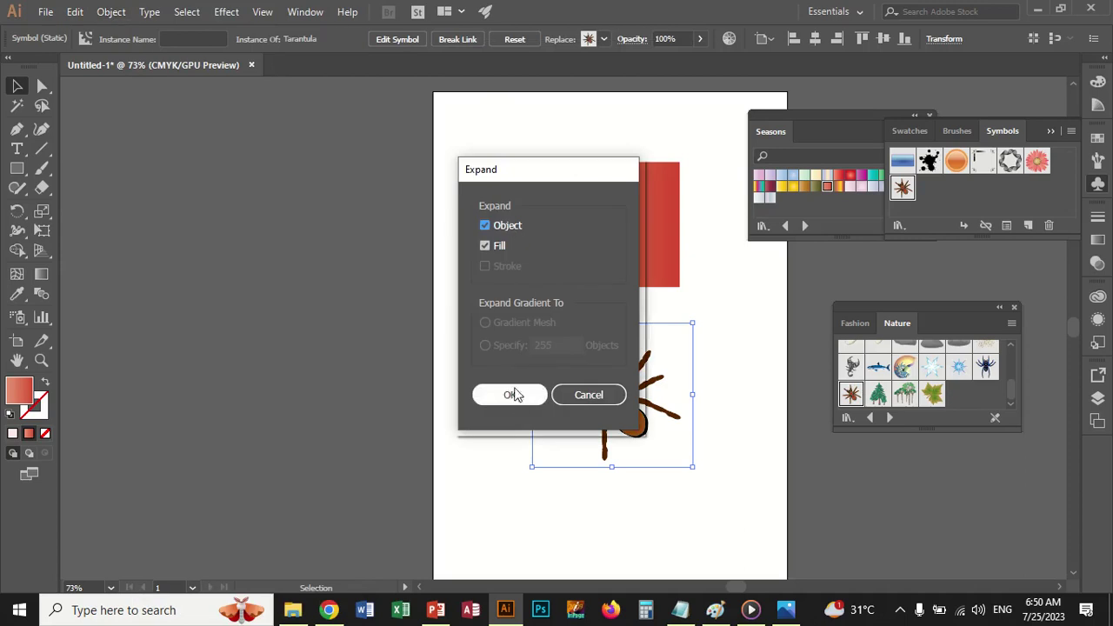
{"action": "left_click", "coordinate": [515, 397]}
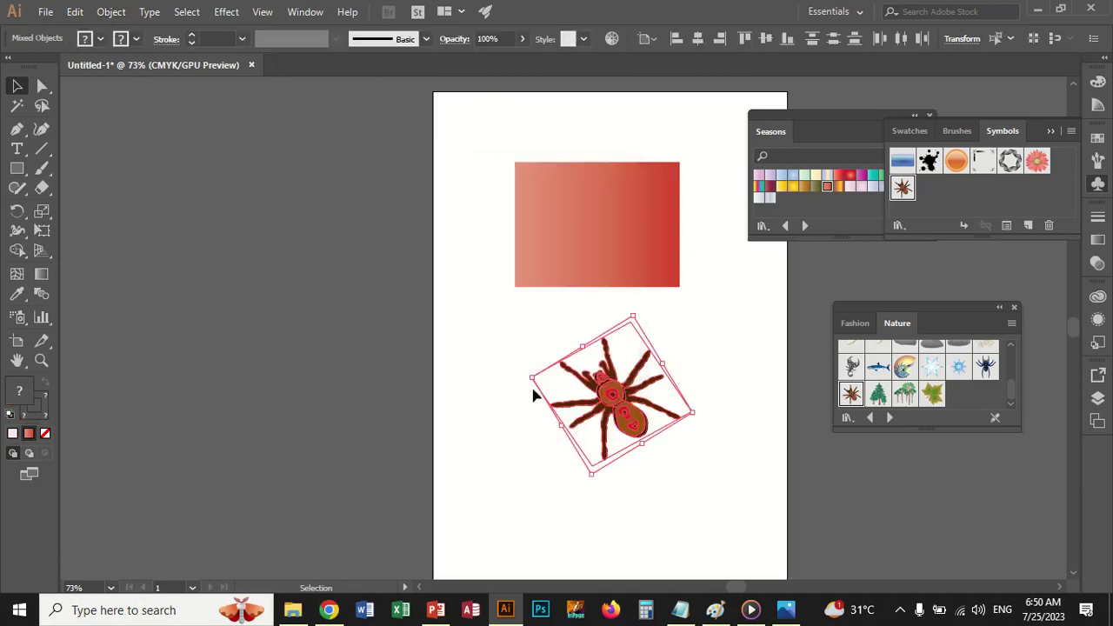
- Ungroup the expanded spider twice into separate paths
{"action": "right_click", "coordinate": [609, 400]}
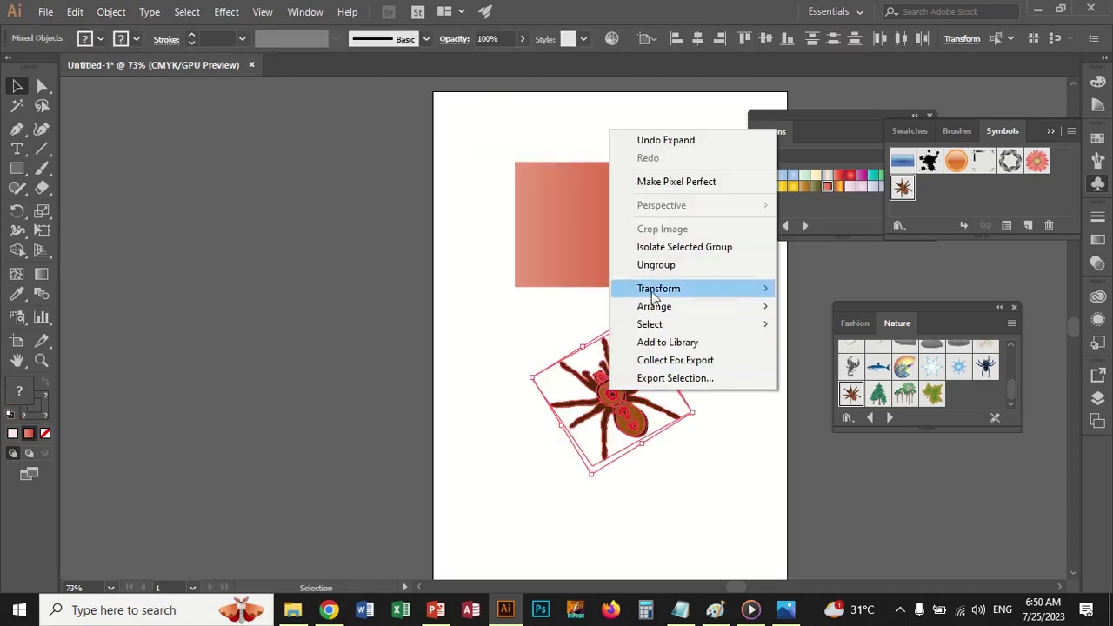
{"action": "left_click", "coordinate": [670, 266]}
{"action": "left_click", "coordinate": [725, 422]}
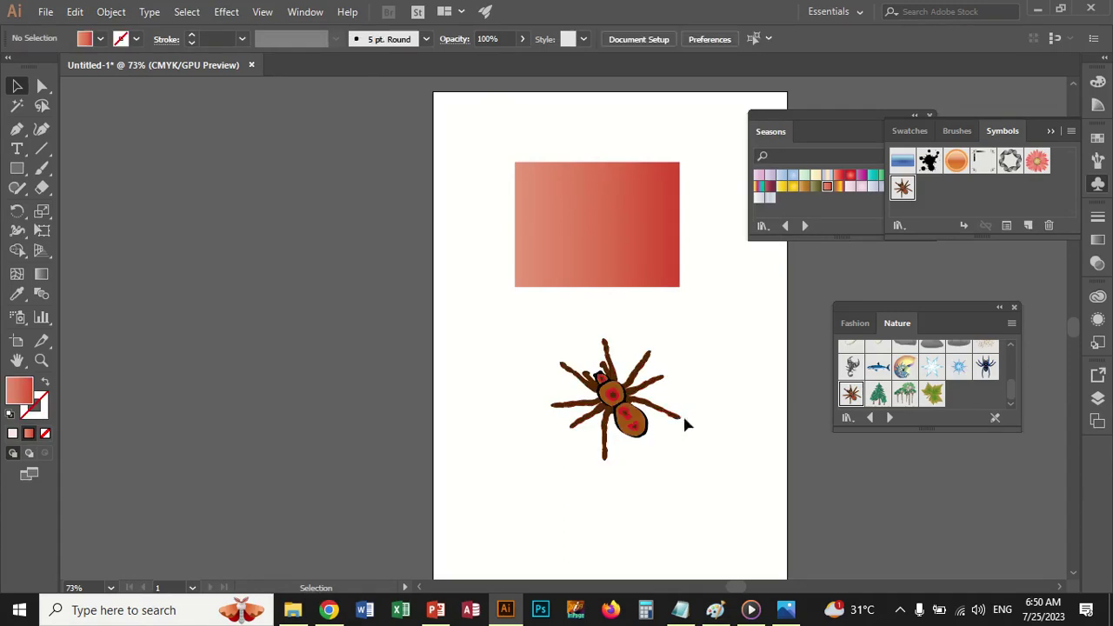
{"action": "left_click", "coordinate": [635, 420]}
{"action": "right_click", "coordinate": [624, 407]}
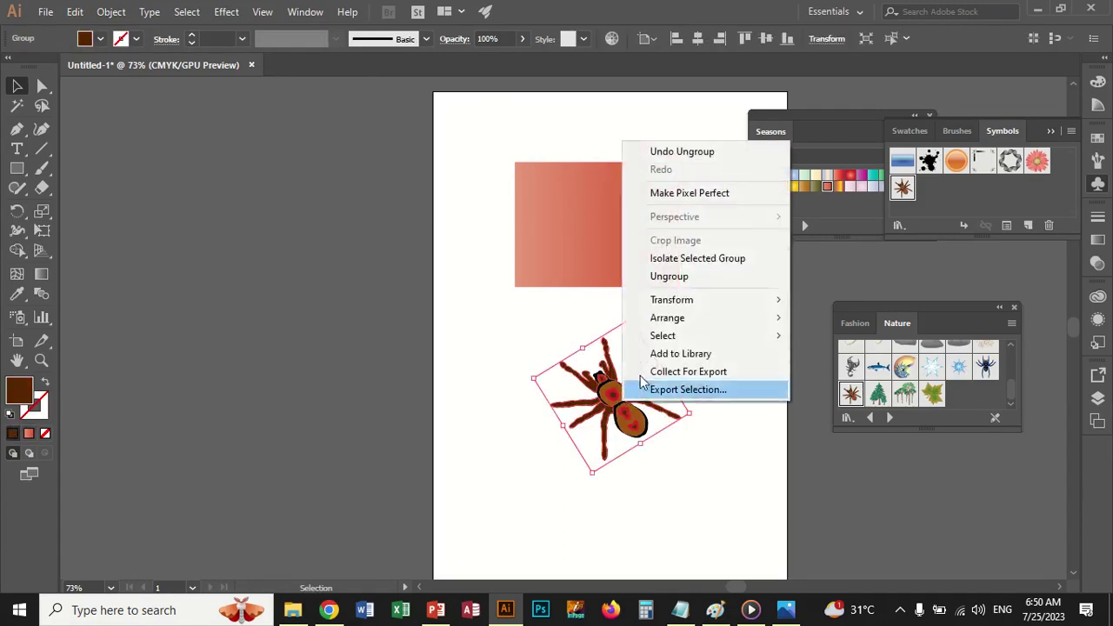
{"action": "left_click", "coordinate": [665, 276]}
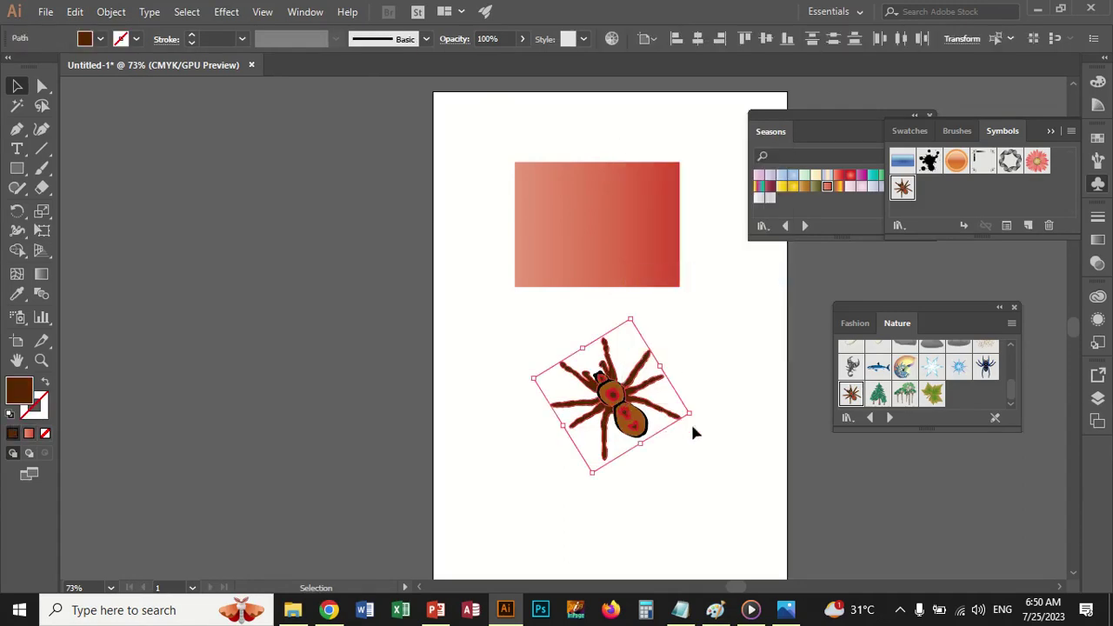
- Colour one spider leg red, the adjacent leg green, and the abdomen yellow
{"action": "left_click", "coordinate": [671, 457]}
{"action": "left_click", "coordinate": [620, 396]}
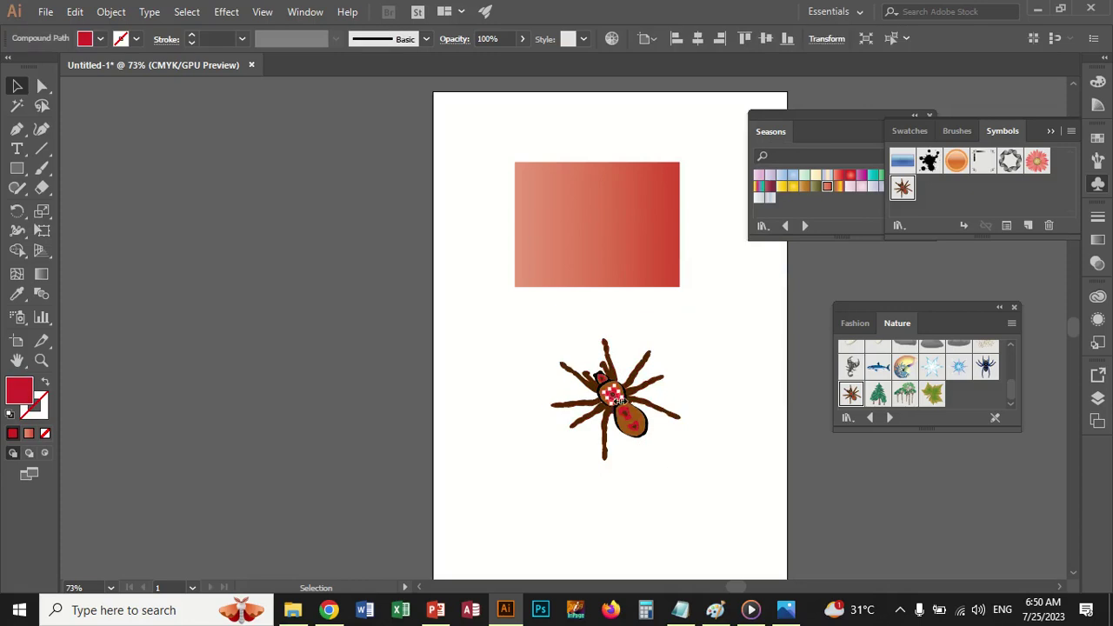
{"action": "left_click", "coordinate": [640, 391]}
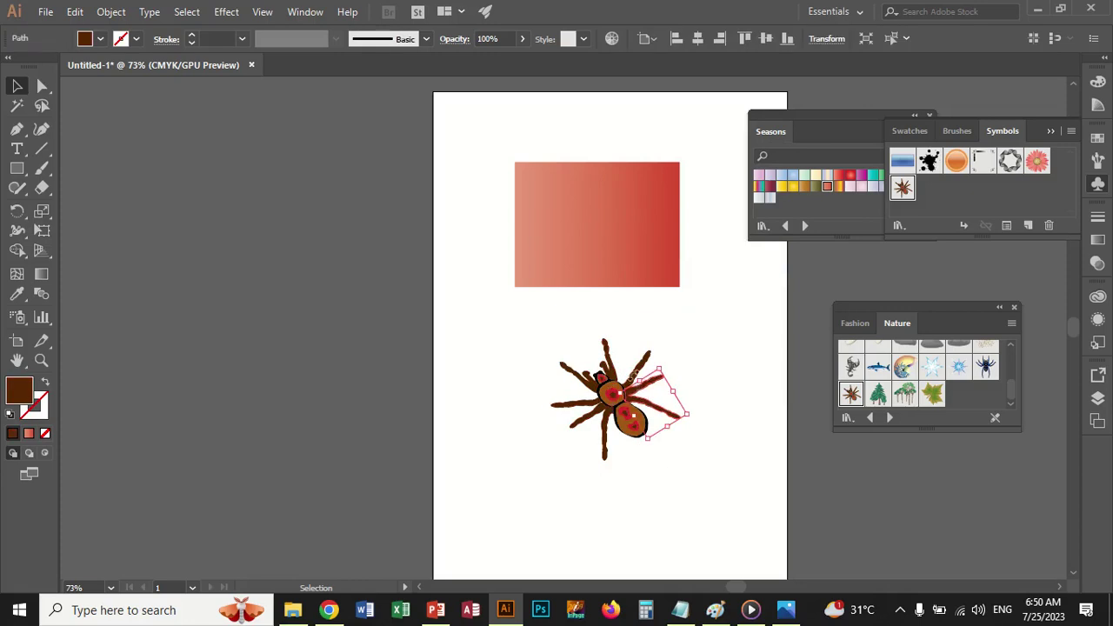
{"action": "left_click", "coordinate": [655, 372]}
{"action": "left_click", "coordinate": [852, 177]}
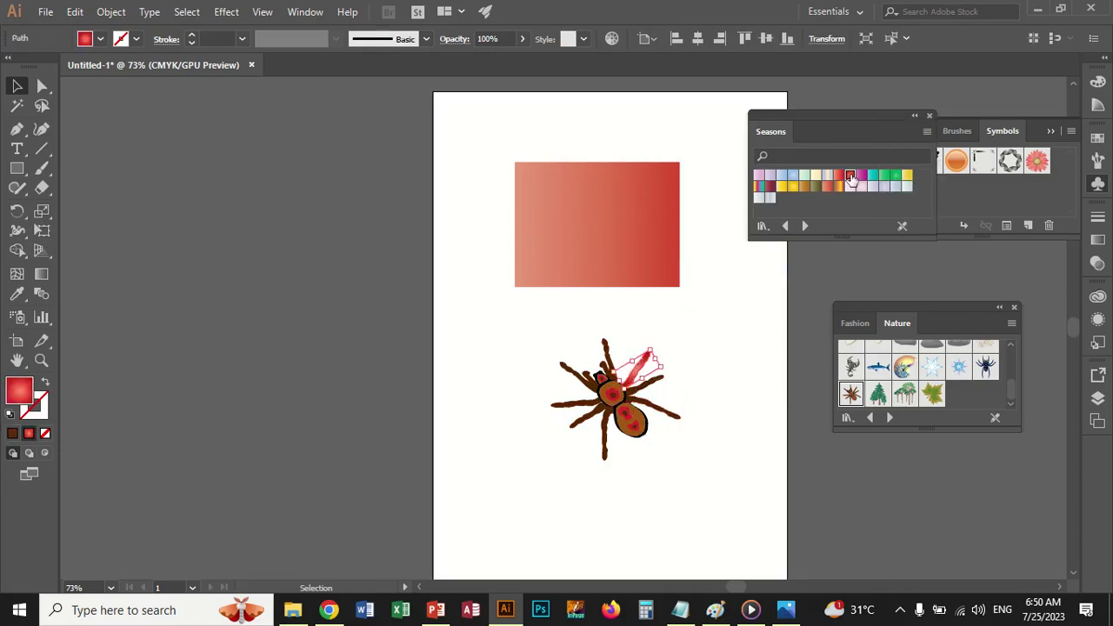
{"action": "left_click", "coordinate": [659, 385]}
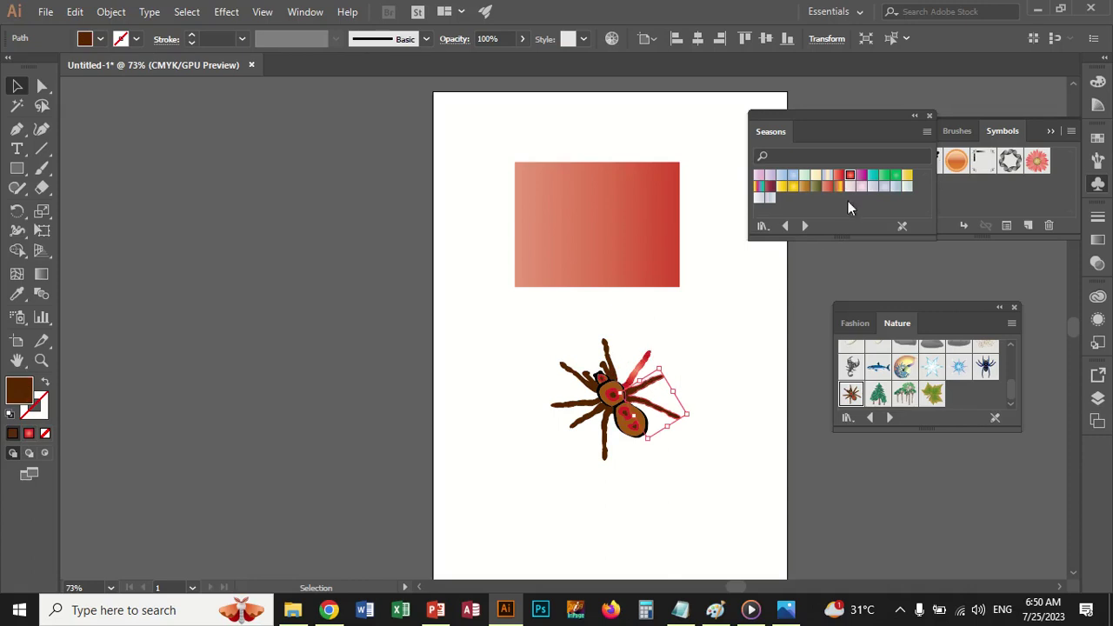
{"action": "left_click", "coordinate": [884, 175]}
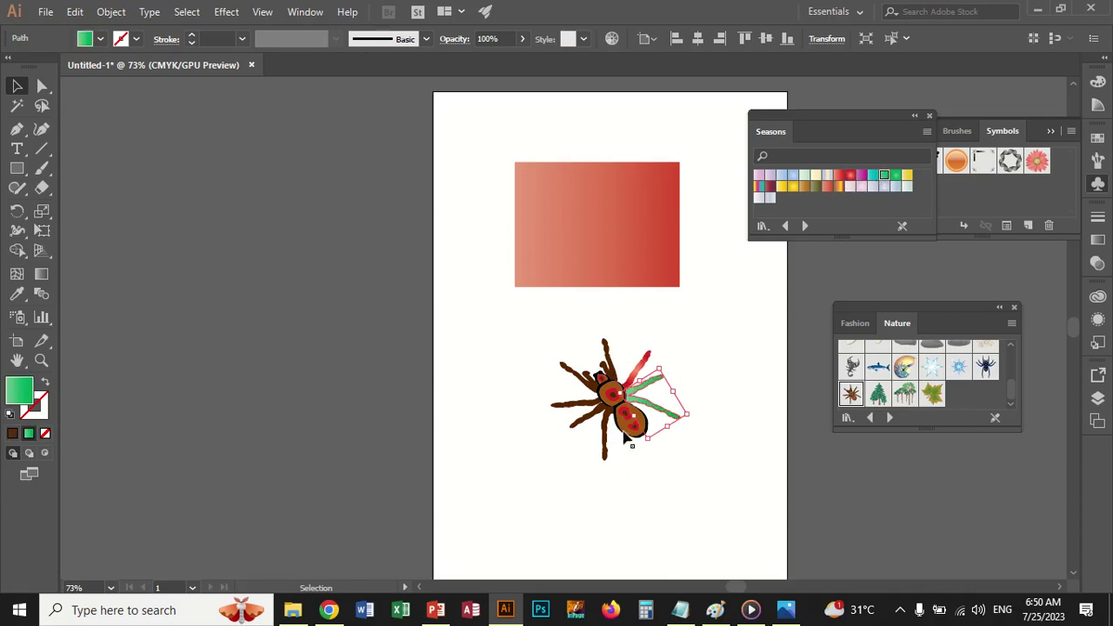
{"action": "left_click", "coordinate": [623, 435]}
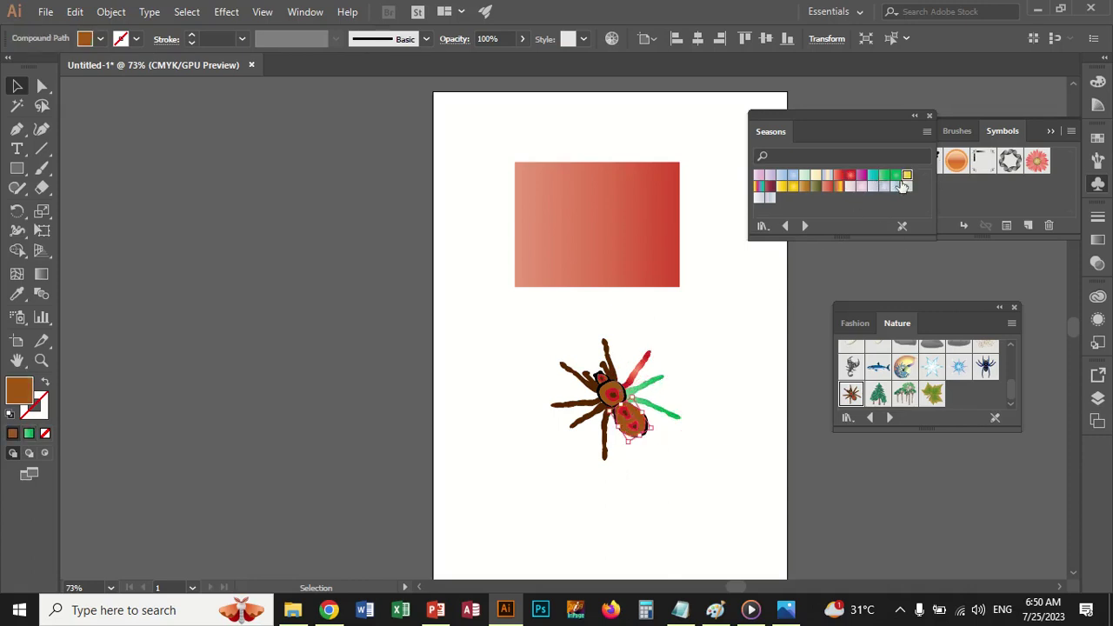
{"action": "left_click", "coordinate": [902, 181]}
- Select three left legs and give them an orange-yellow Seasons gradient
{"action": "left_click", "coordinate": [606, 450]}
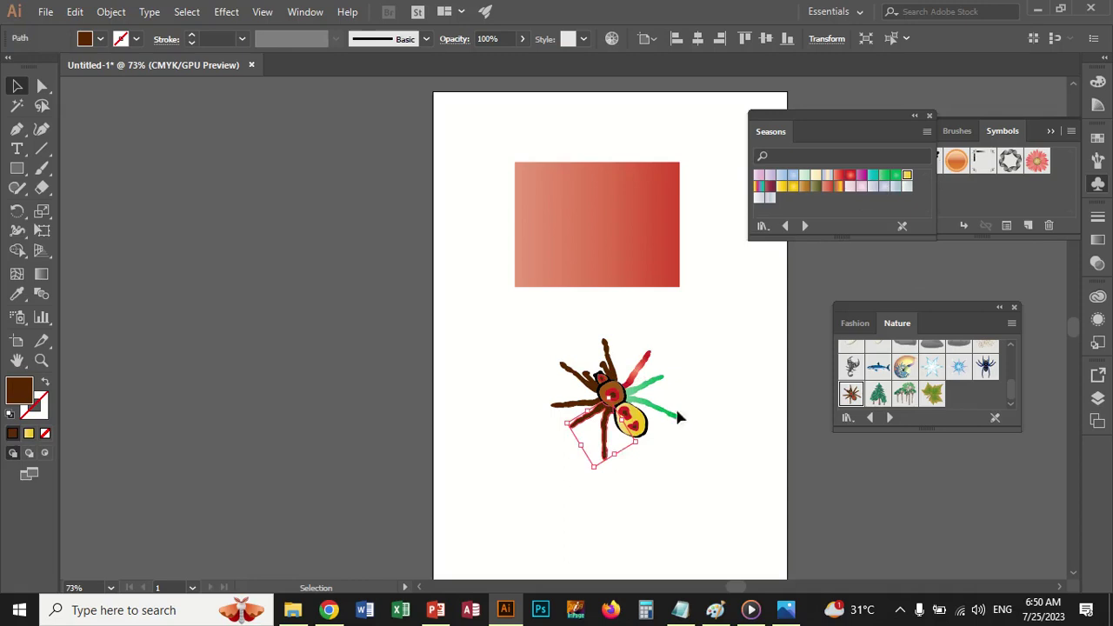
{"action": "left_click", "coordinate": [534, 397]}
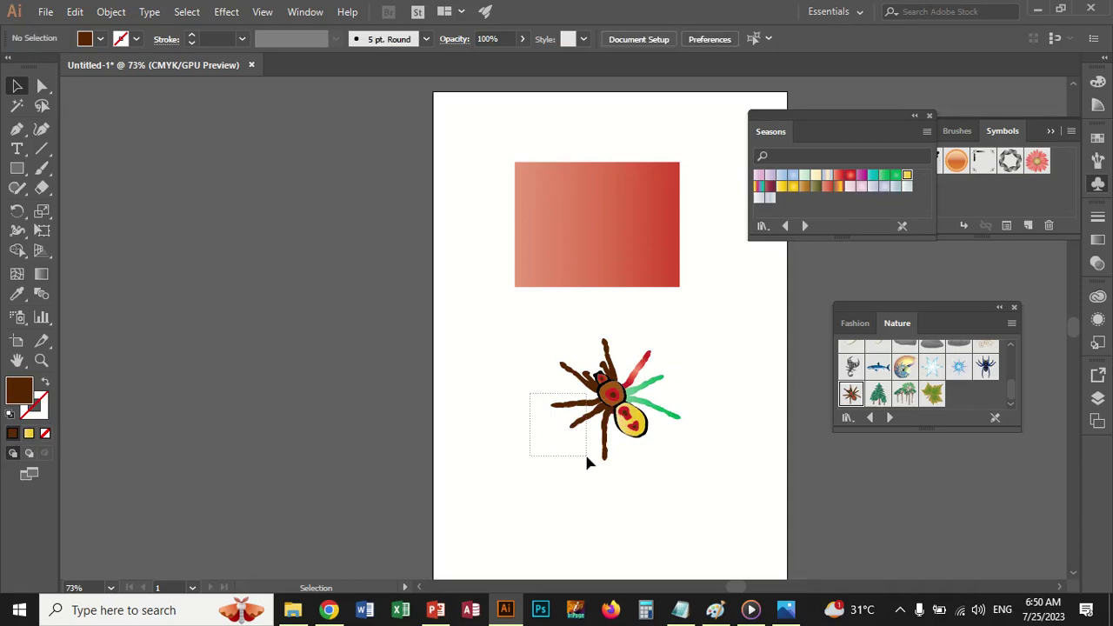
{"action": "left_click_drag", "start_coordinate": [588, 462], "coordinate": [588, 463]}
{"action": "left_click", "coordinate": [530, 341]}
{"action": "left_click", "coordinate": [565, 372]}
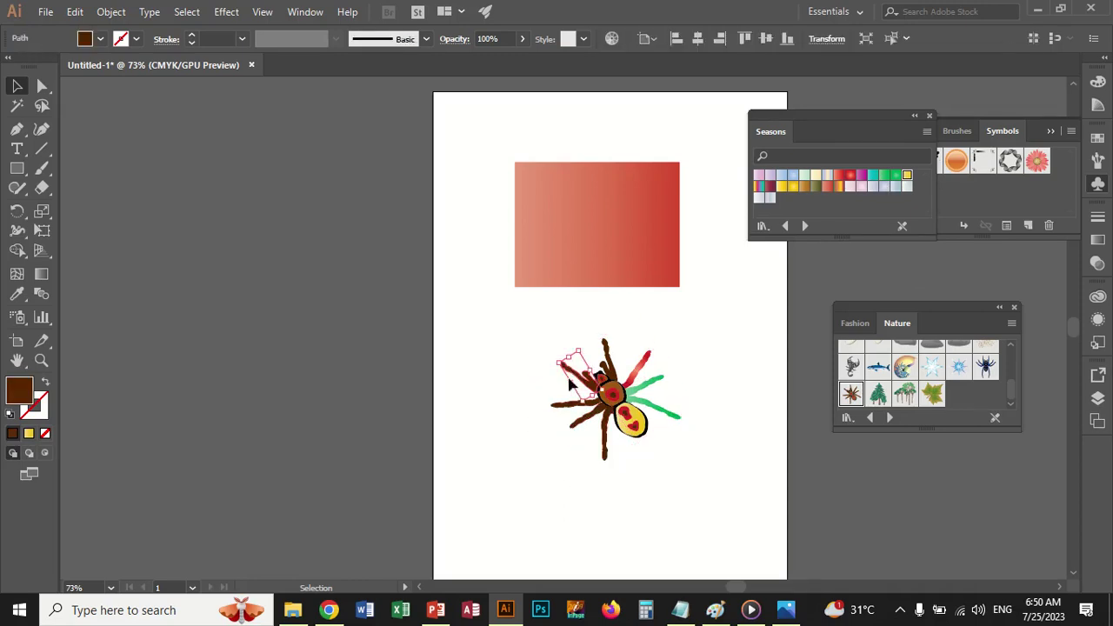
{"action": "left_click", "coordinate": [564, 409], "text": "shift"}
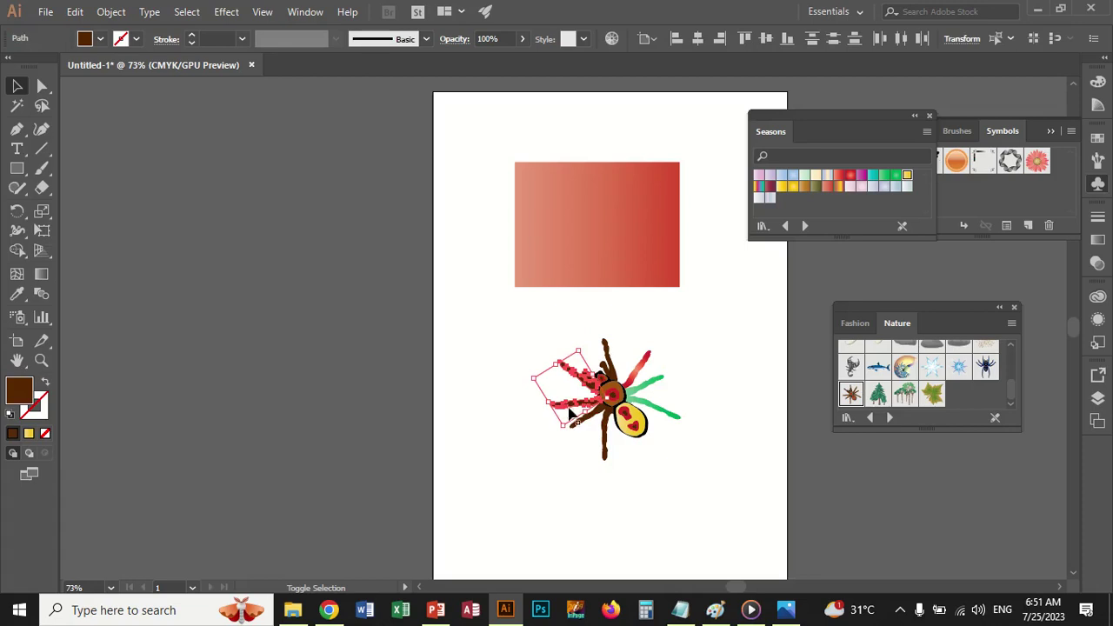
{"action": "left_click", "coordinate": [578, 430], "text": "shift"}
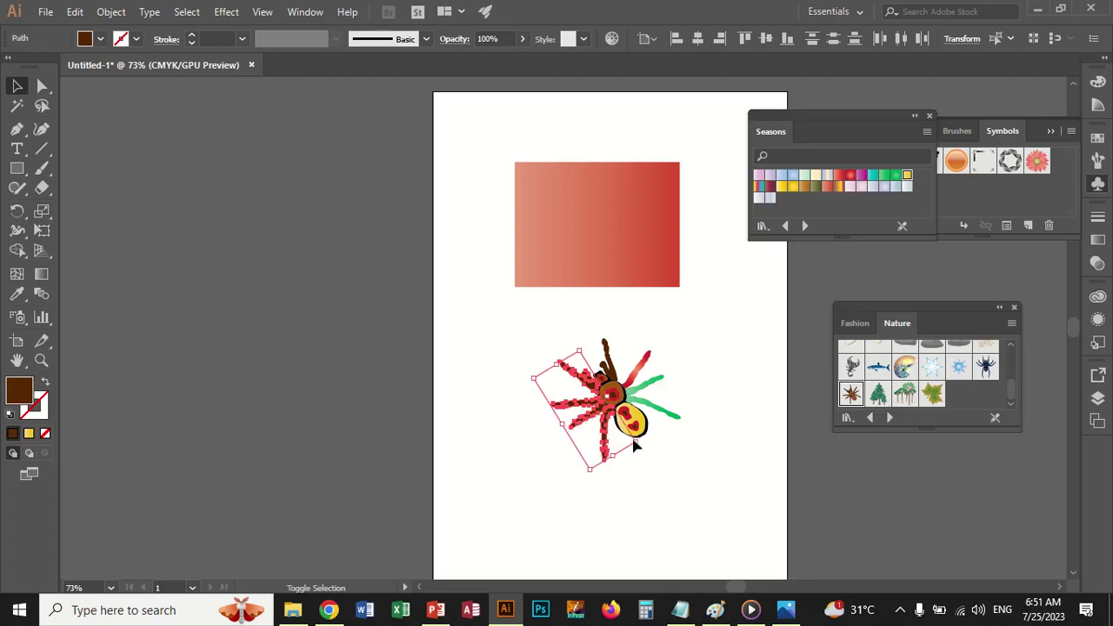
{"action": "key", "text": "ctrl+h"}
{"action": "left_click", "coordinate": [840, 188]}
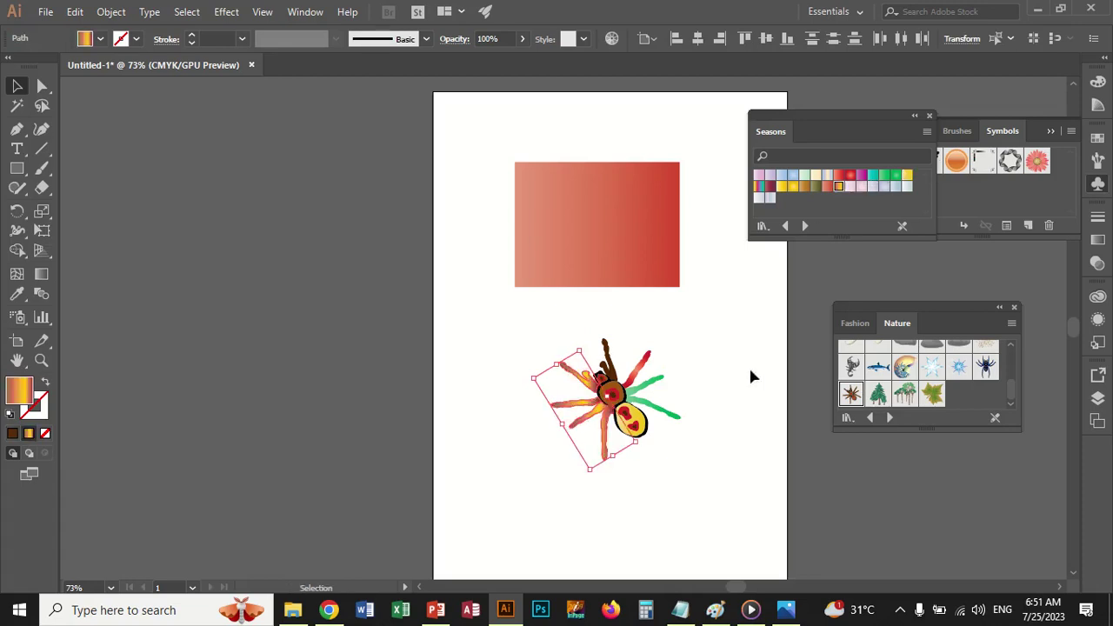
{"action": "left_click", "coordinate": [719, 409]}
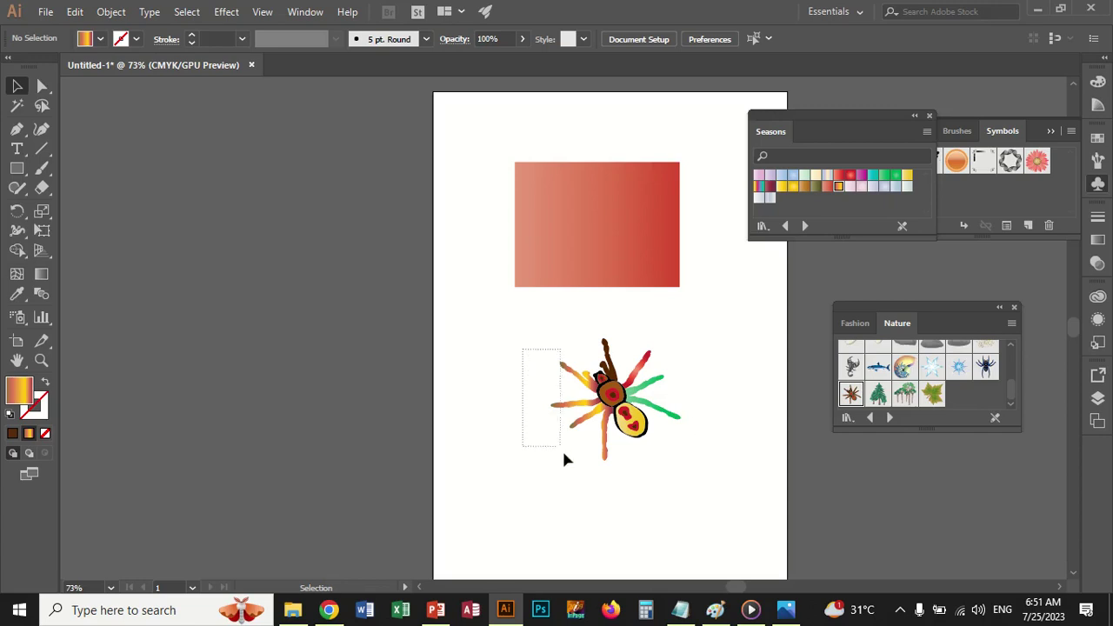
{"action": "left_click_drag", "start_coordinate": [563, 456], "coordinate": [570, 467]}
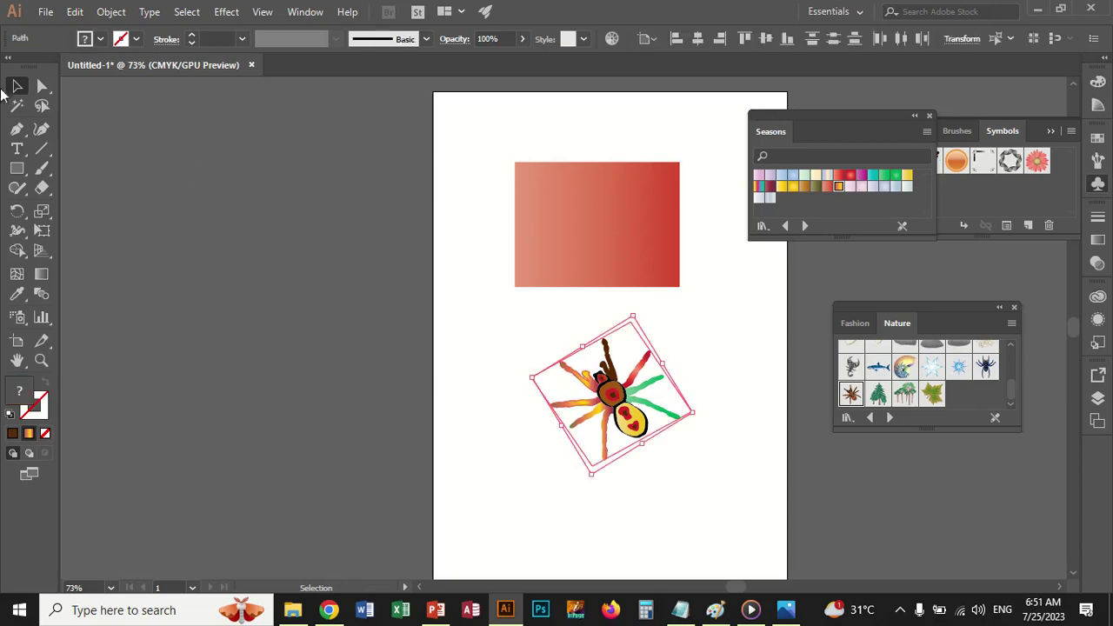
- Try selecting anchors on the spider's legs with the Direct Selection tool
{"action": "left_click", "coordinate": [42, 87]}
{"action": "left_click_drag", "start_coordinate": [514, 356], "coordinate": [524, 423]}
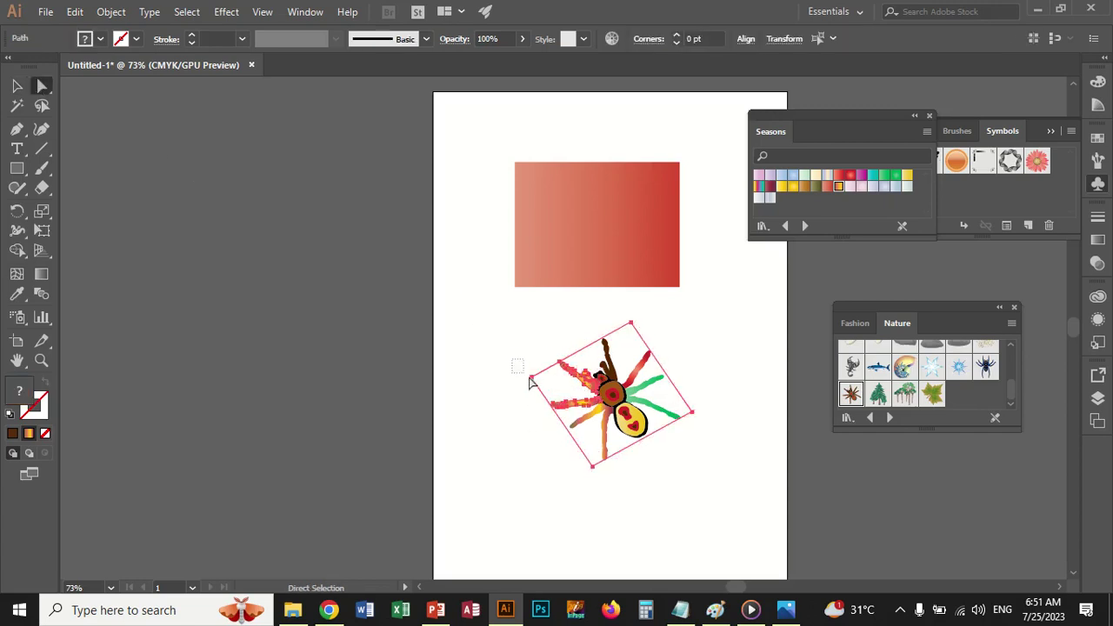
{"action": "left_click", "coordinate": [514, 431]}
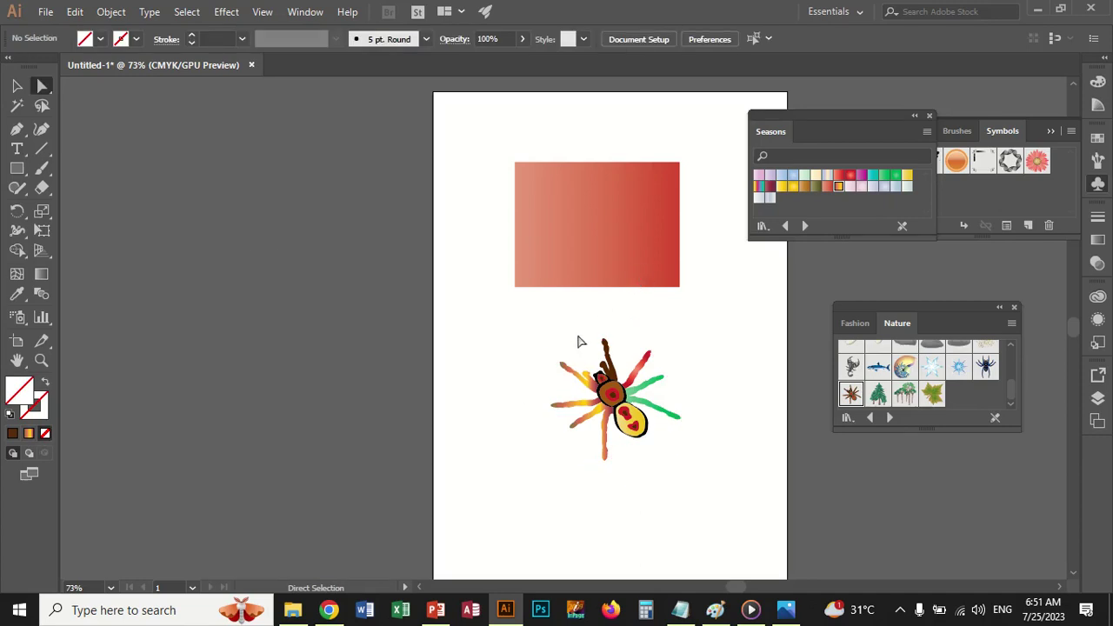
{"action": "left_click_drag", "start_coordinate": [581, 341], "coordinate": [627, 379]}
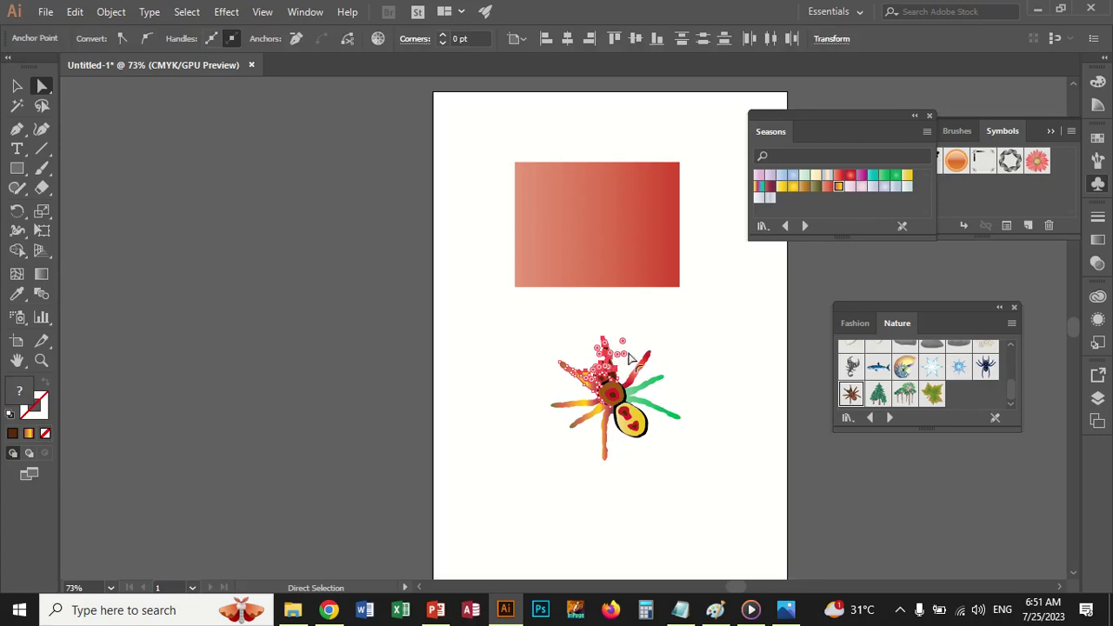
{"action": "left_click", "coordinate": [599, 332]}
- Fill the brown upper leg with the yellow Seasons swatch
{"action": "left_click", "coordinate": [16, 85]}
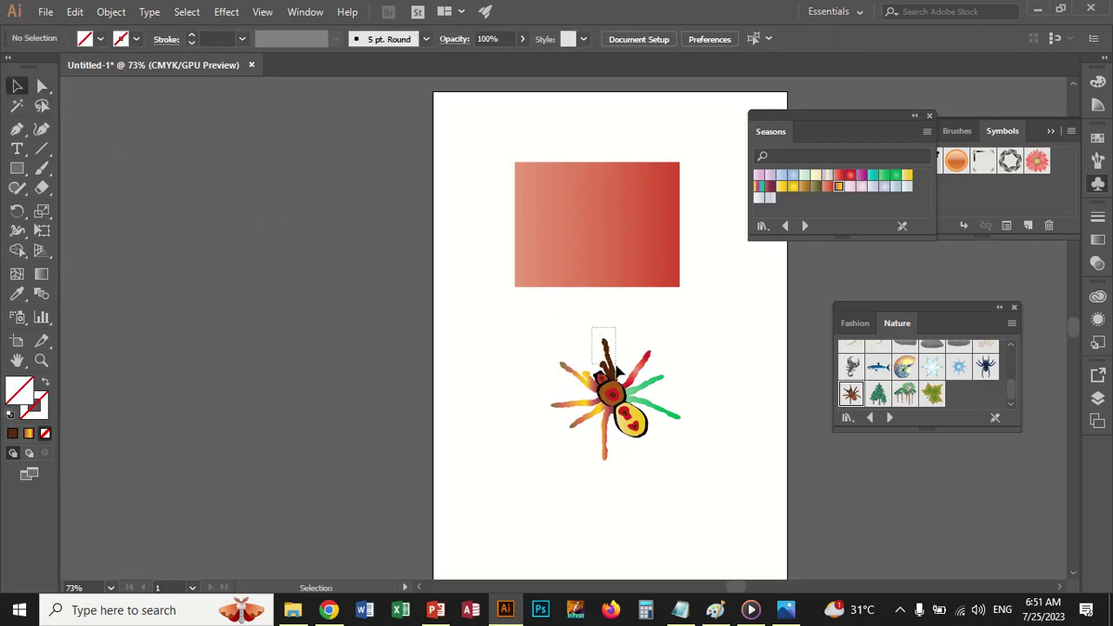
{"action": "left_click", "coordinate": [614, 357]}
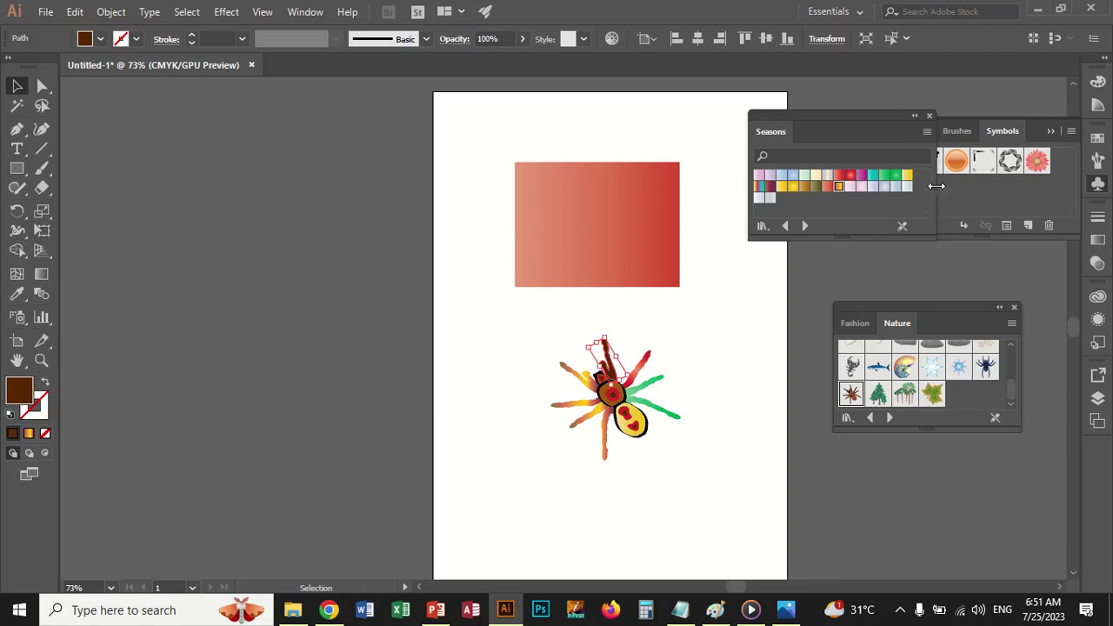
{"action": "left_click", "coordinate": [908, 175]}
{"action": "left_click", "coordinate": [730, 338]}
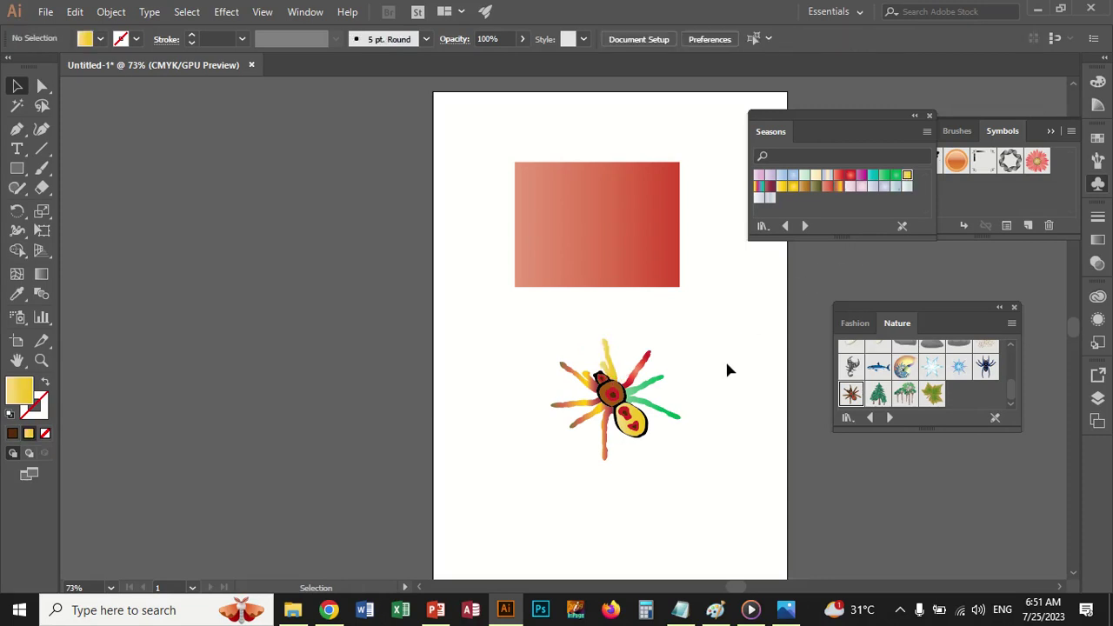
- Recolour two spider head paths, one magenta and one yellow
{"action": "left_click", "coordinate": [616, 391]}
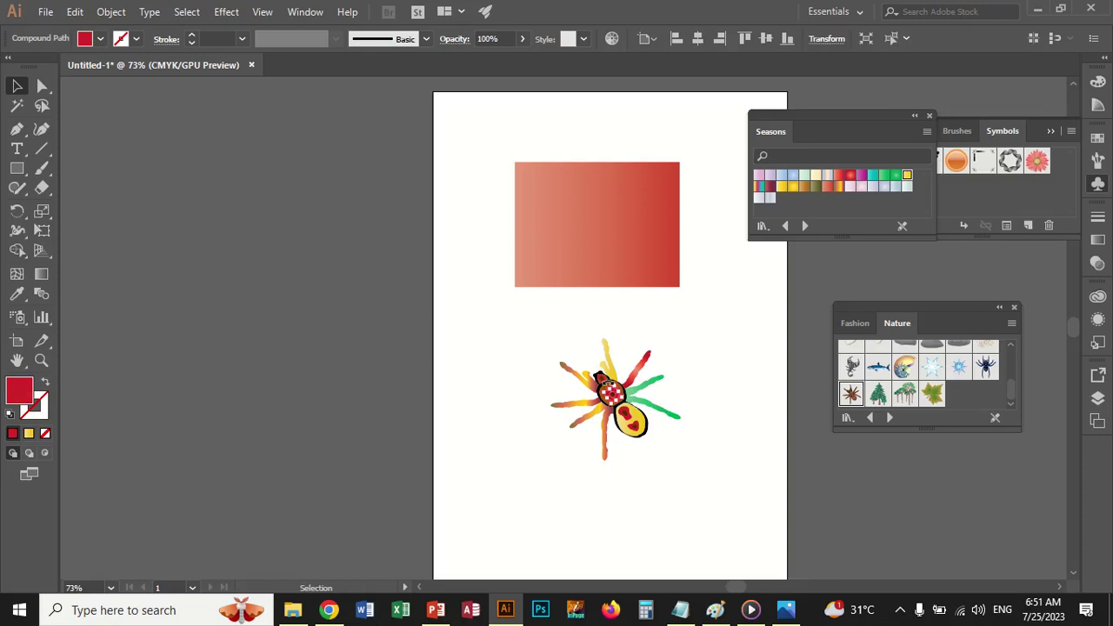
{"action": "left_click", "coordinate": [721, 401]}
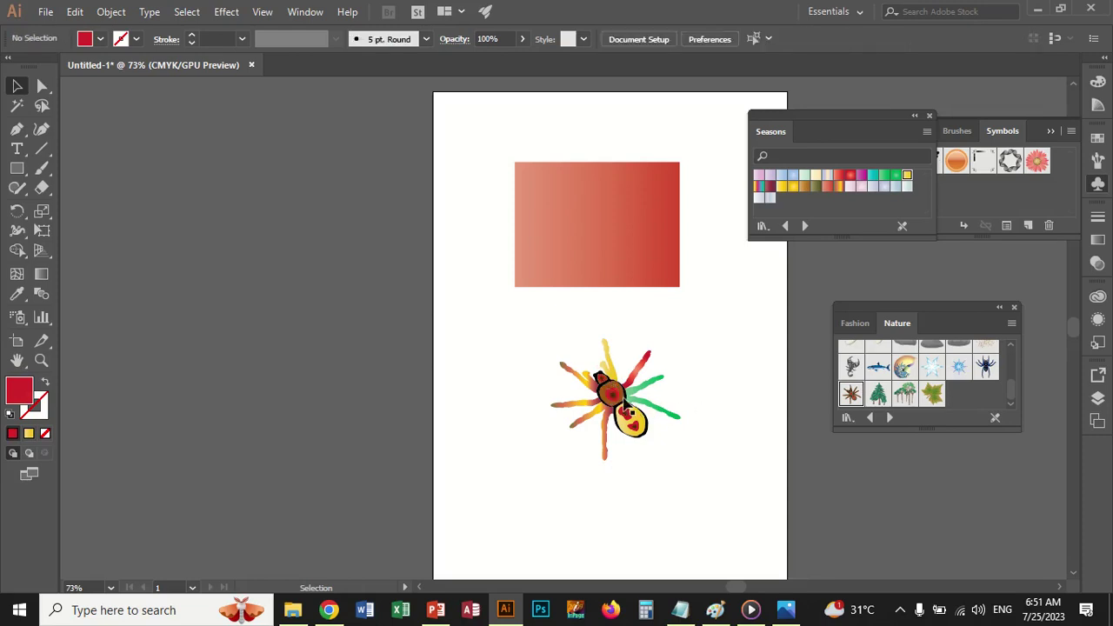
{"action": "left_click", "coordinate": [626, 399]}
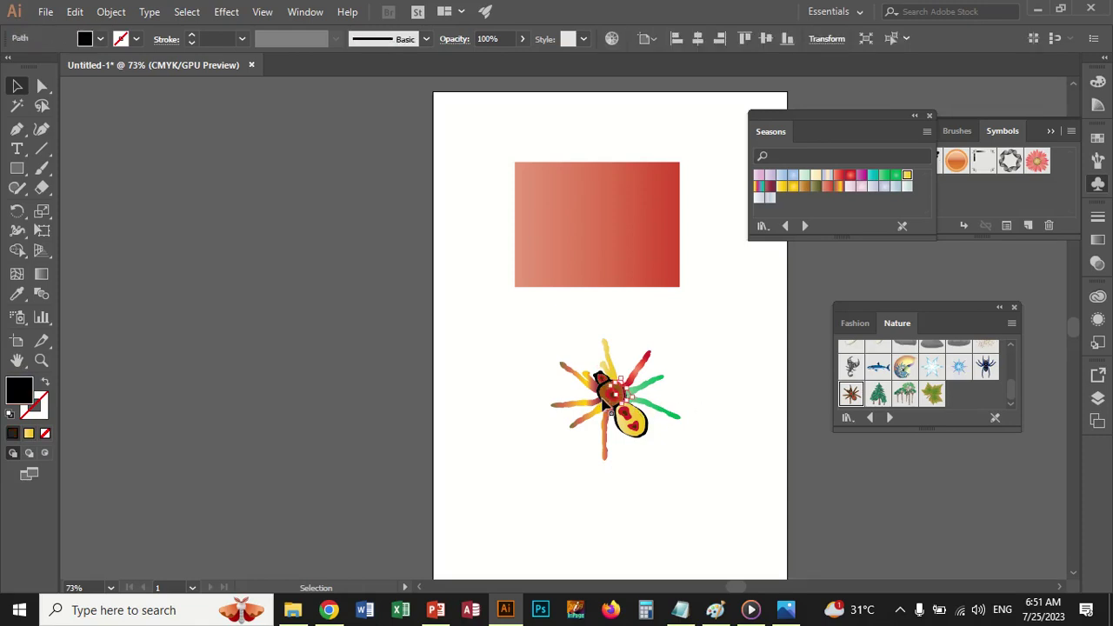
{"action": "left_click", "coordinate": [603, 401]}
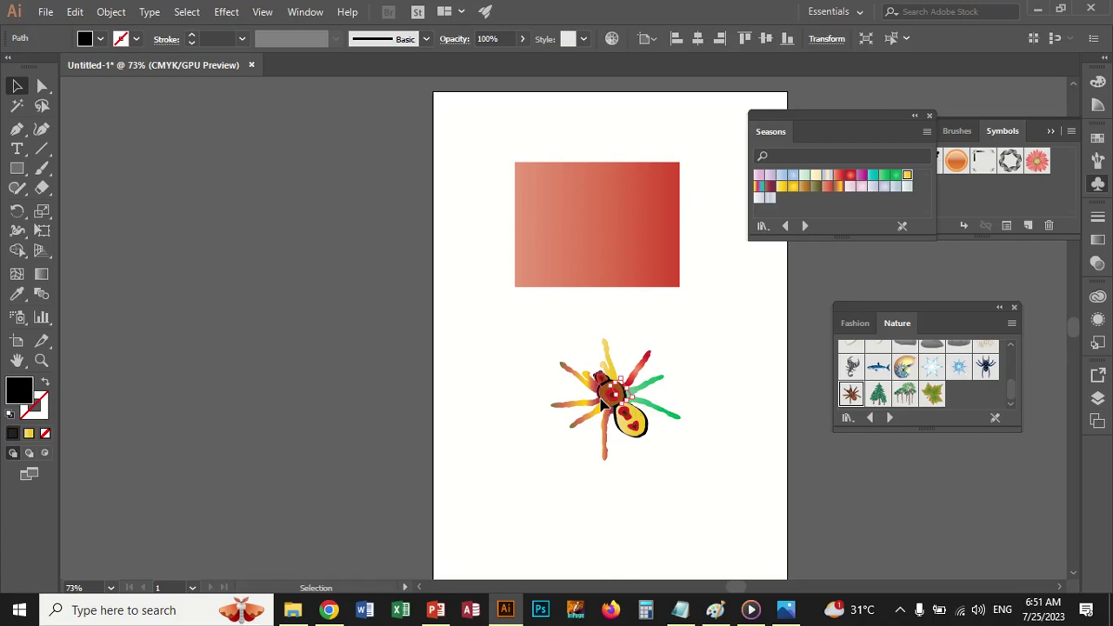
{"action": "left_click", "coordinate": [861, 175]}
{"action": "left_click", "coordinate": [687, 393]}
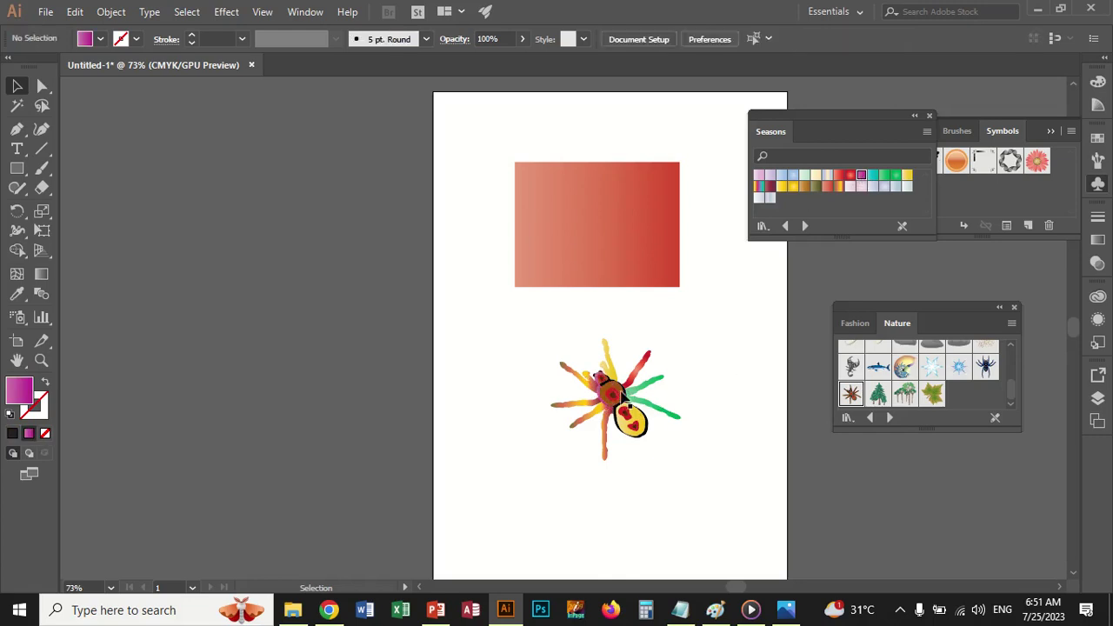
{"action": "left_click", "coordinate": [623, 398]}
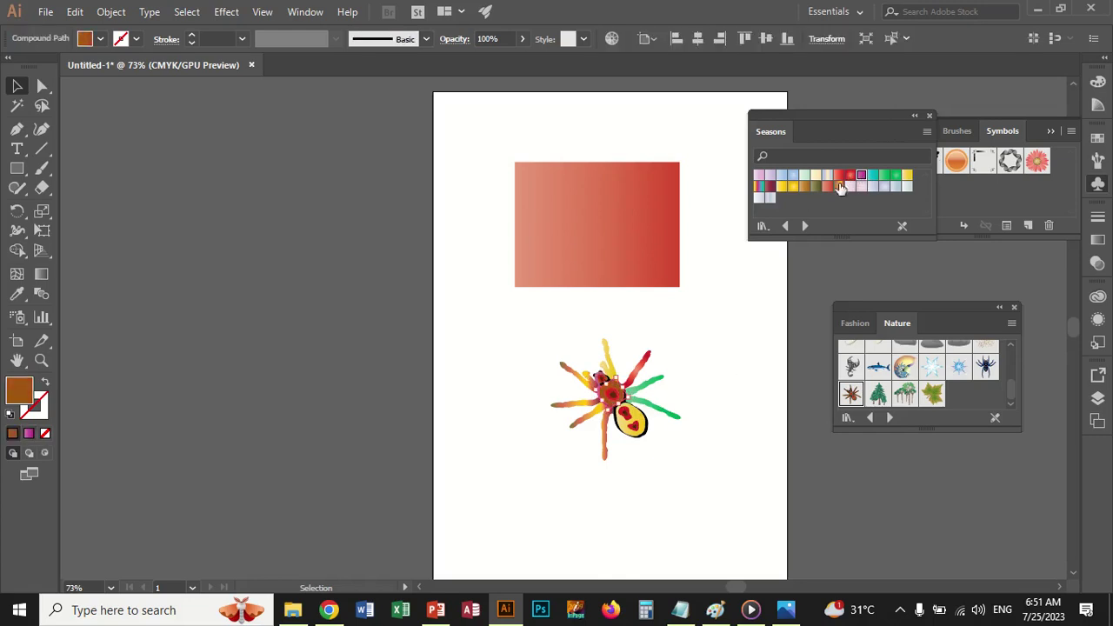
{"action": "left_click", "coordinate": [792, 189]}
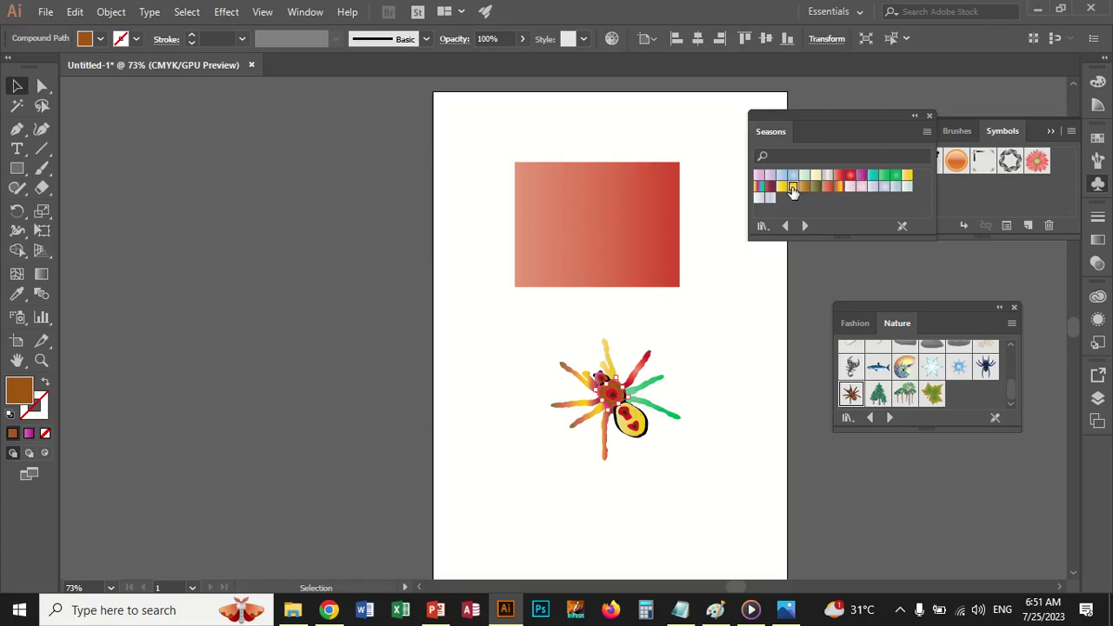
{"action": "left_click", "coordinate": [765, 341]}
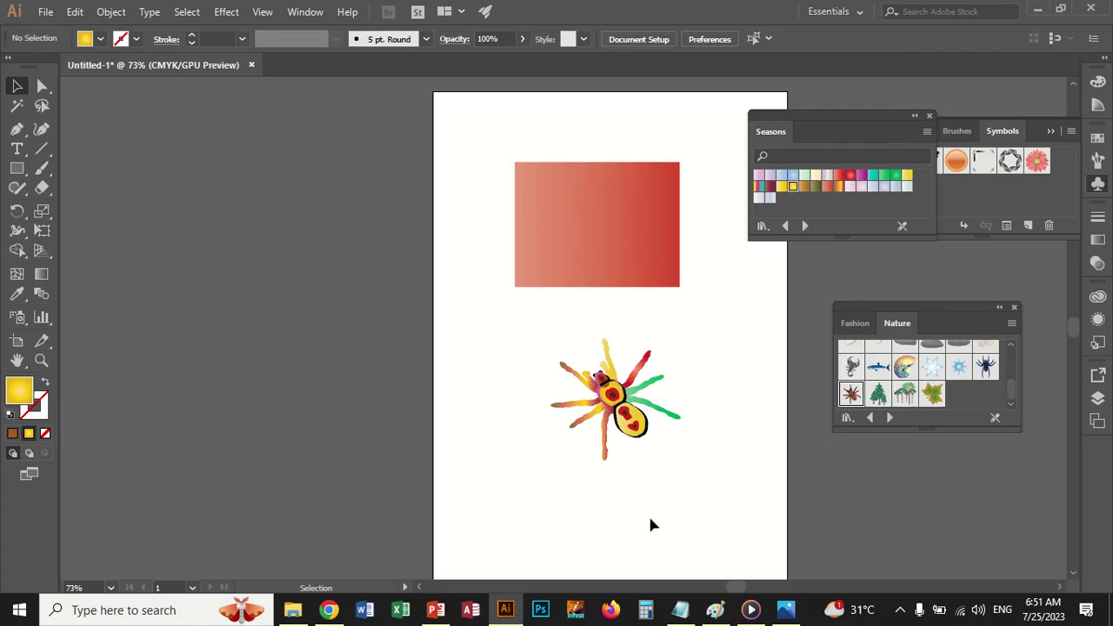
- Delete the black outline path from the spider's abdomen
{"action": "left_click", "coordinate": [647, 450]}
{"action": "left_click_drag", "start_coordinate": [656, 451], "coordinate": [691, 476]}
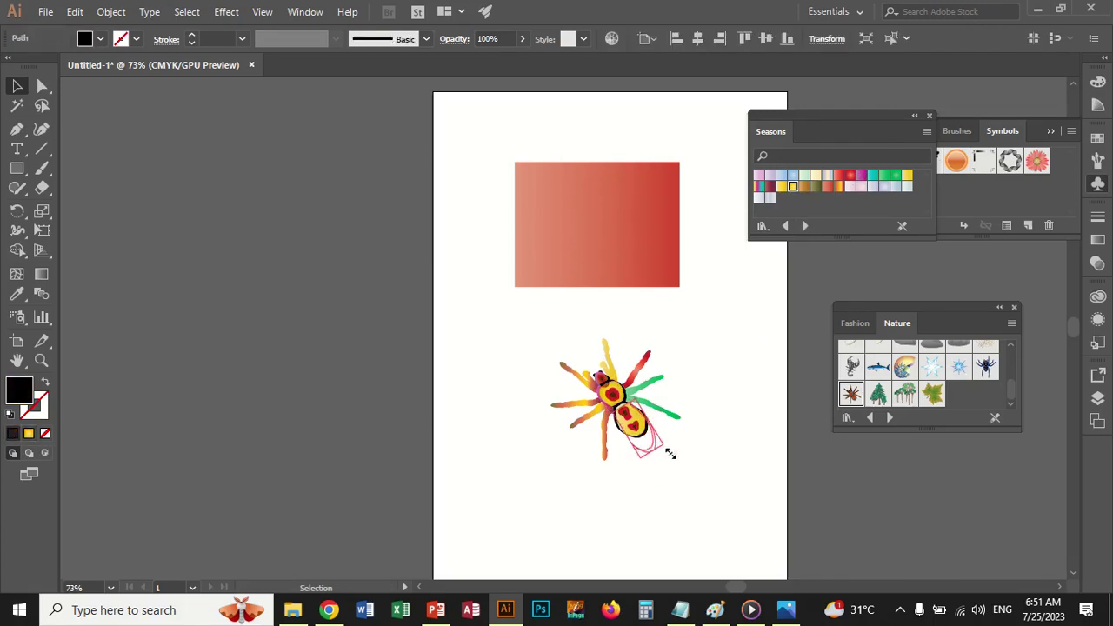
{"action": "key", "text": "Delete"}
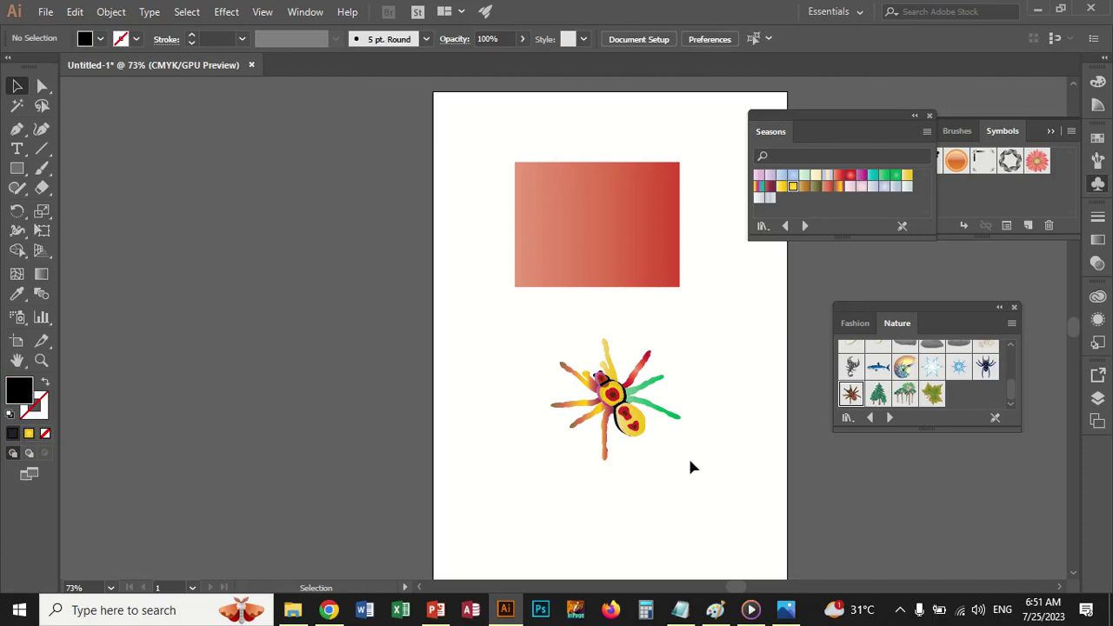
{"action": "left_click", "coordinate": [641, 207]}
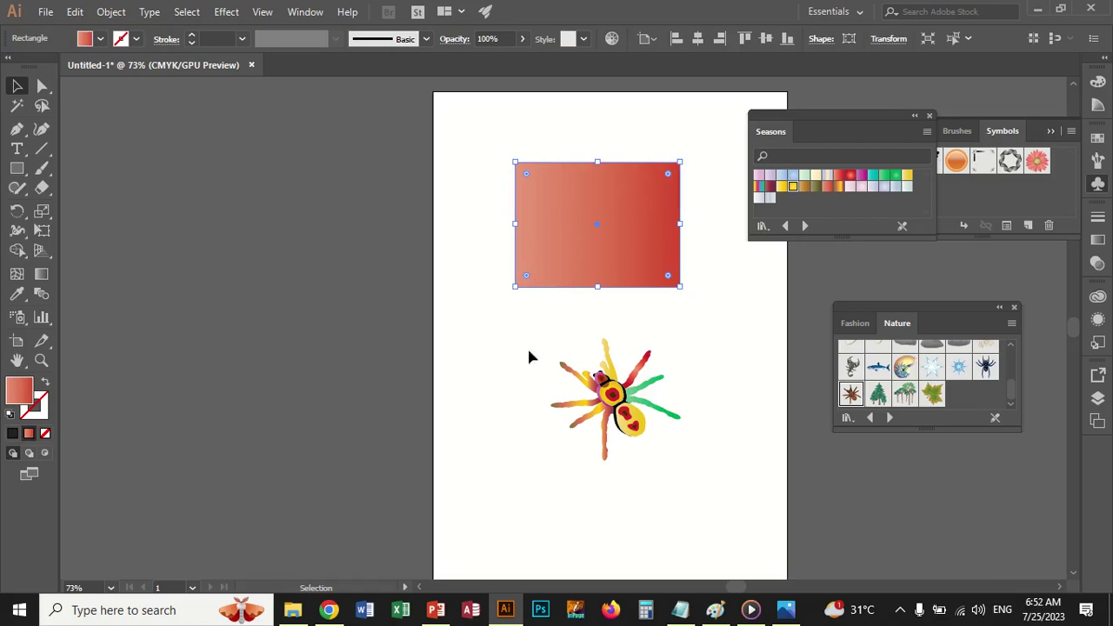
- Move the spider onto the pasteboard at left and delete the gradient rectangle
{"action": "left_click_drag", "start_coordinate": [515, 323], "coordinate": [715, 497]}
{"action": "left_click_drag", "start_coordinate": [607, 396], "coordinate": [295, 214]}
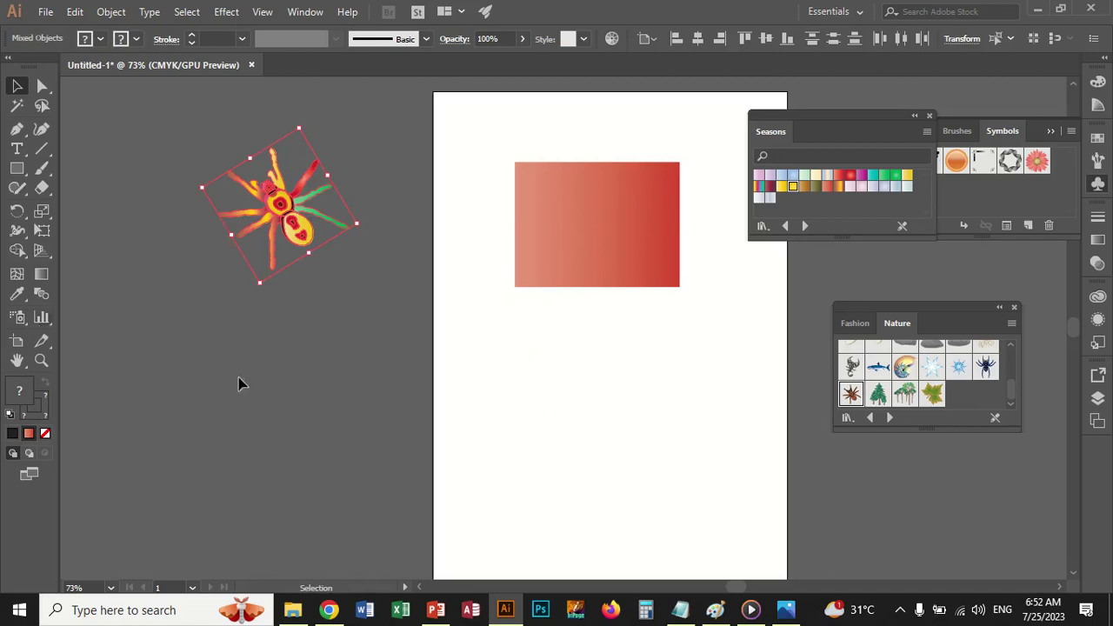
{"action": "left_click", "coordinate": [566, 218]}
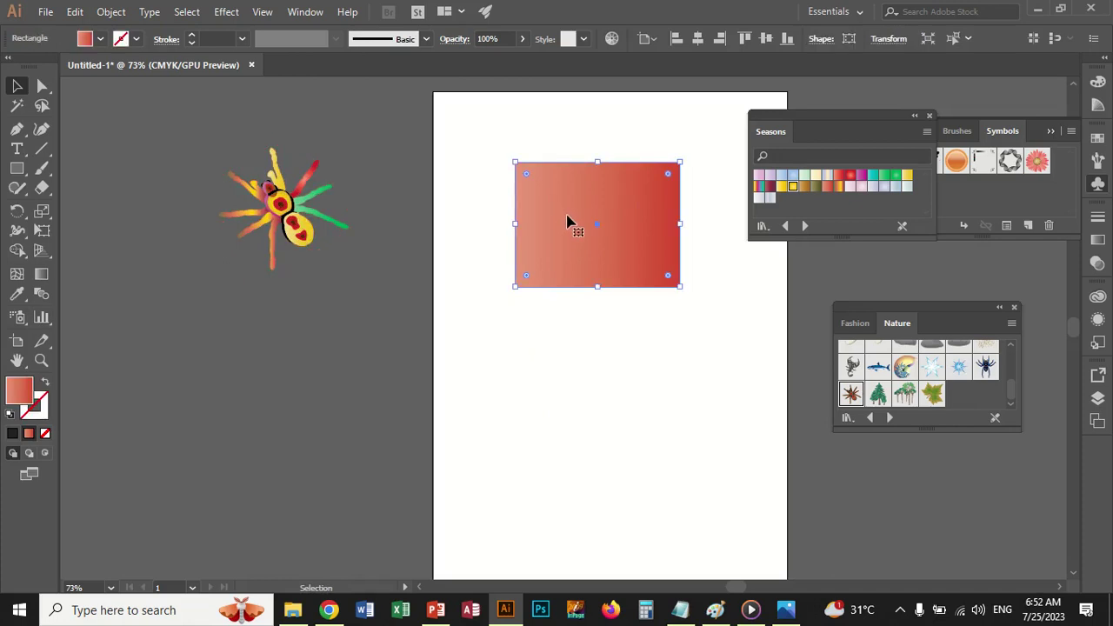
{"action": "key", "text": "Delete"}
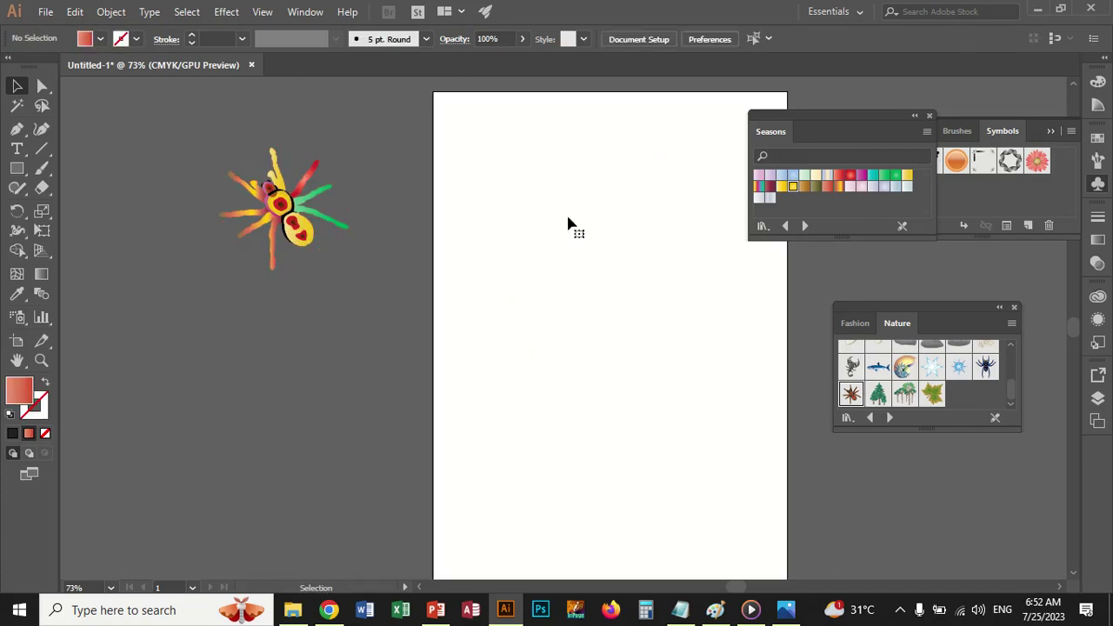
{"action": "left_click", "coordinate": [17, 168]}
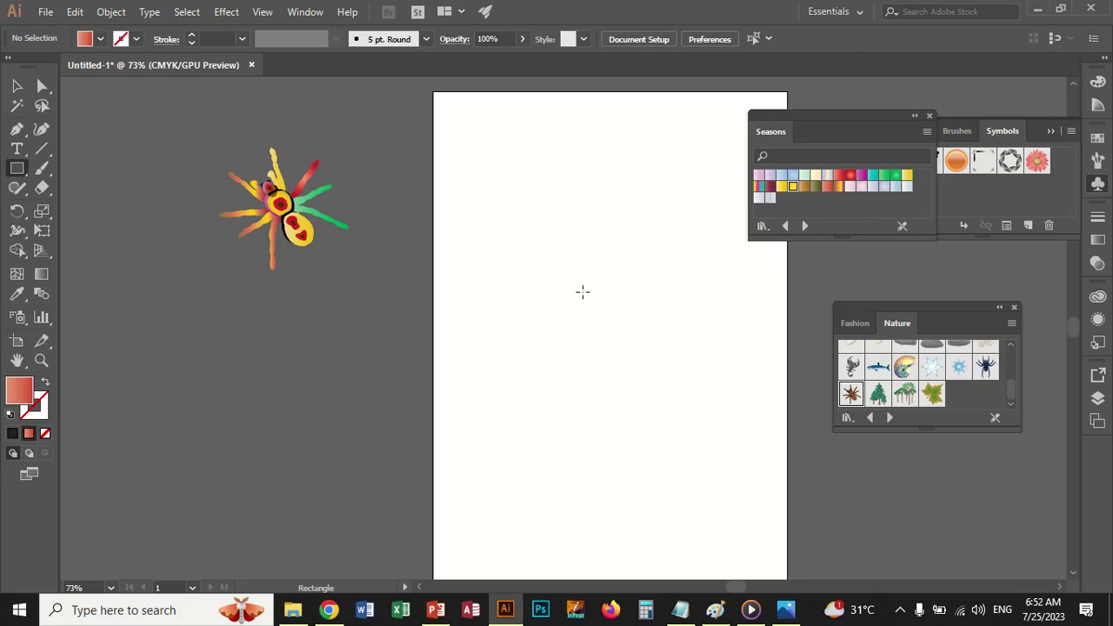
- Draw a new rectangle near the page centre with the light-to-dark red gradient fill
{"action": "left_click_drag", "start_coordinate": [509, 215], "coordinate": [696, 328]}
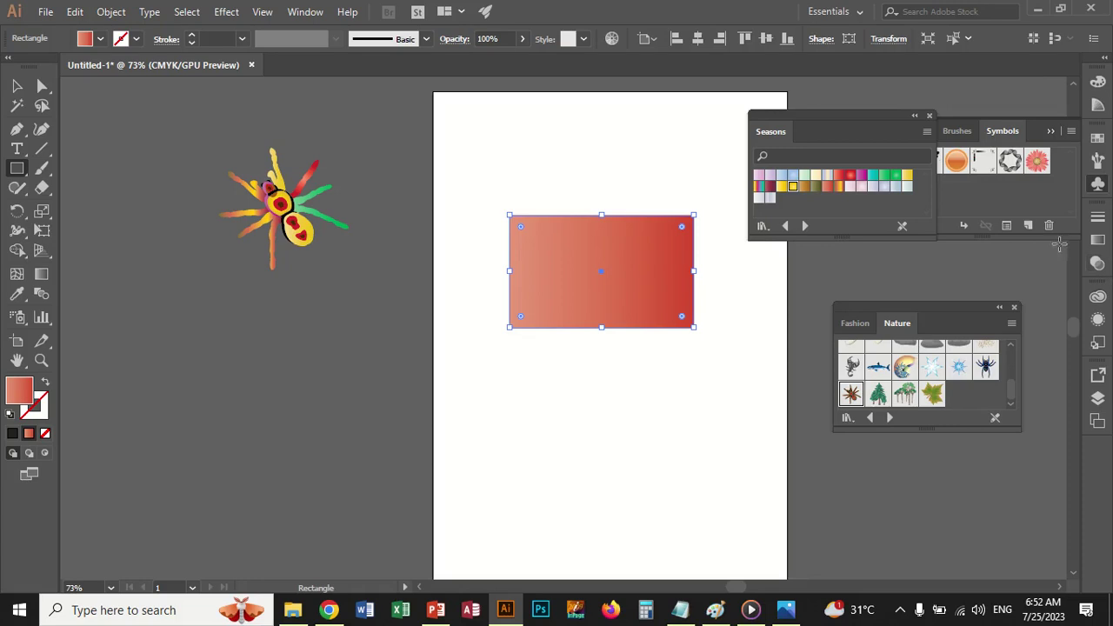
- Remove the middle gradient stop and make the left stop a light yellow
{"action": "left_click", "coordinate": [1098, 241]}
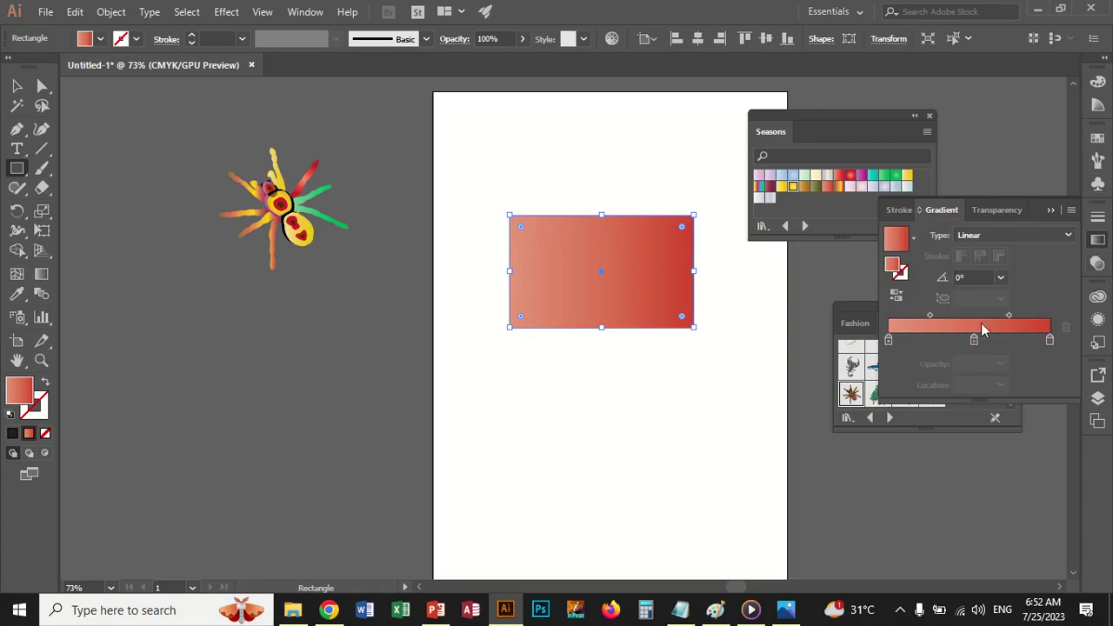
{"action": "left_click_drag", "start_coordinate": [975, 341], "coordinate": [980, 418]}
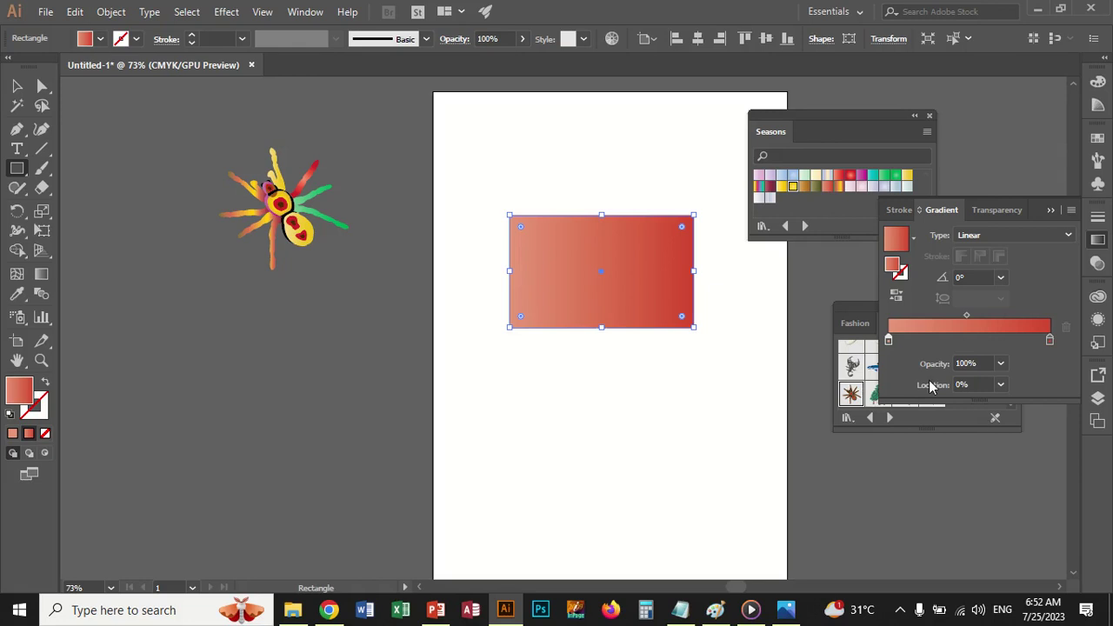
{"action": "double_click", "coordinate": [887, 339]}
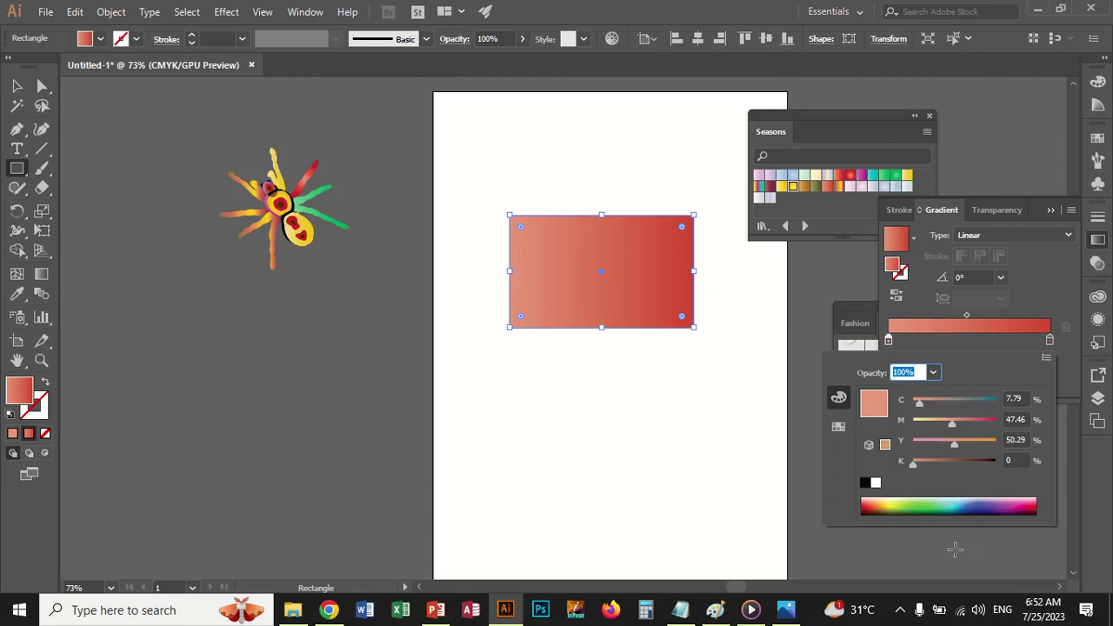
{"action": "left_click", "coordinate": [896, 502]}
{"action": "left_click", "coordinate": [896, 499]}
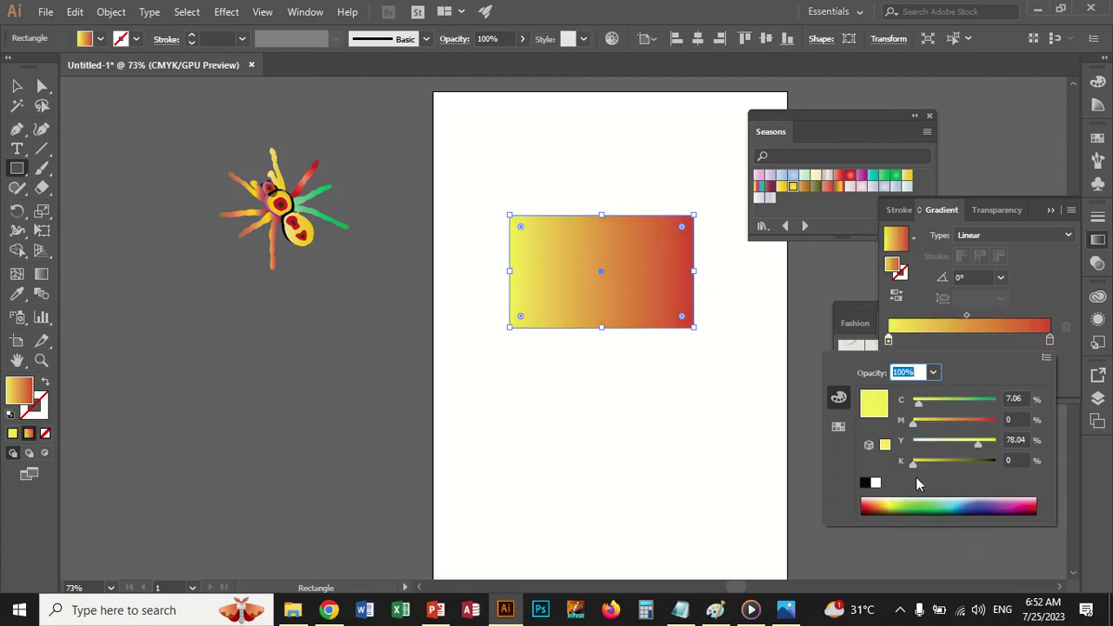
{"action": "left_click_drag", "start_coordinate": [977, 446], "coordinate": [974, 445]}
- Set the right gradient stop to deep red (C 14.38, M 93, Y 92.84)
{"action": "left_click", "coordinate": [1050, 341]}
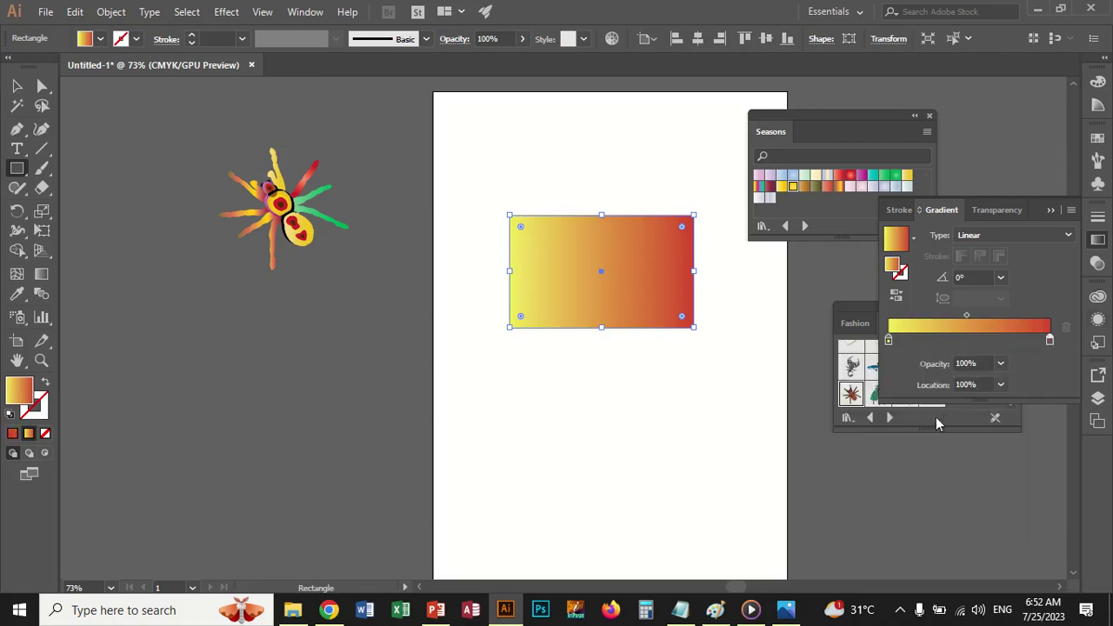
{"action": "double_click", "coordinate": [1050, 341]}
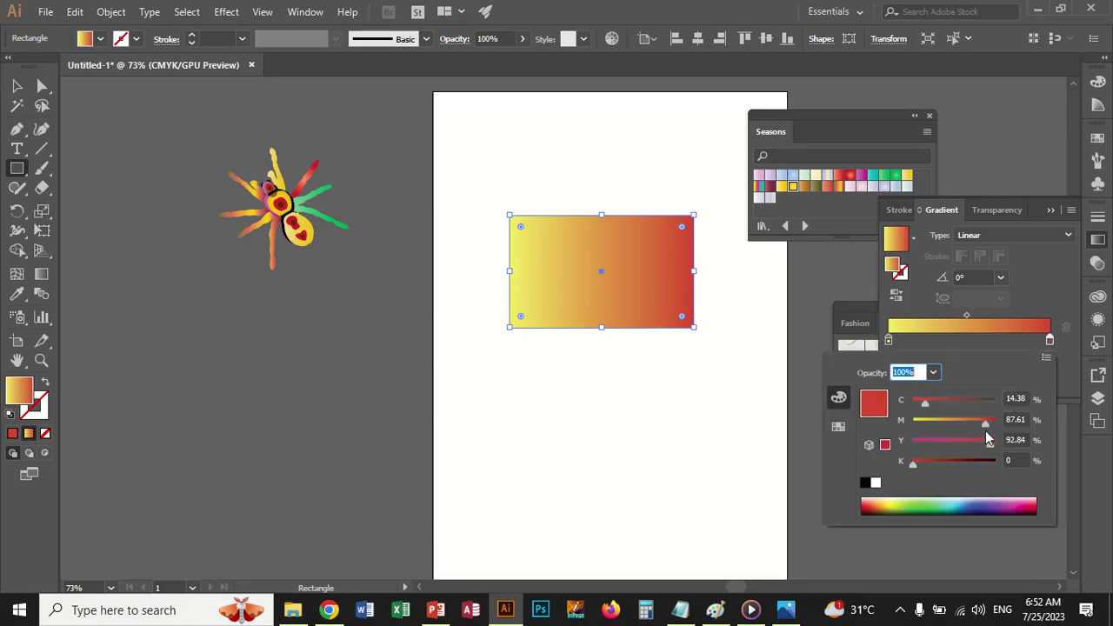
{"action": "left_click_drag", "start_coordinate": [986, 425], "coordinate": [989, 423]}
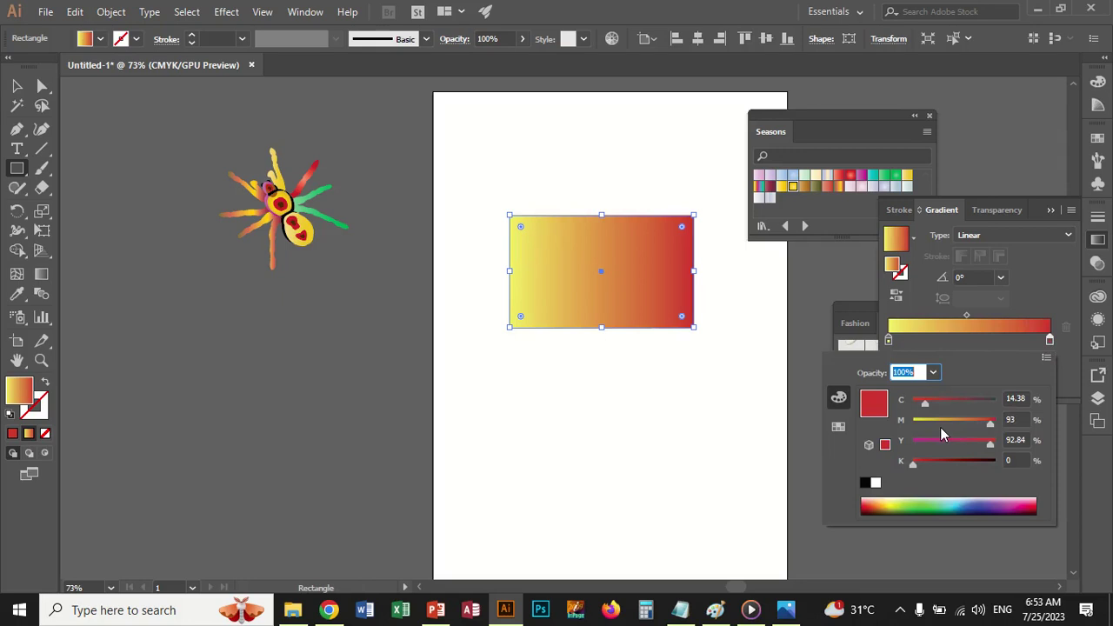
{"action": "left_click", "coordinate": [484, 306]}
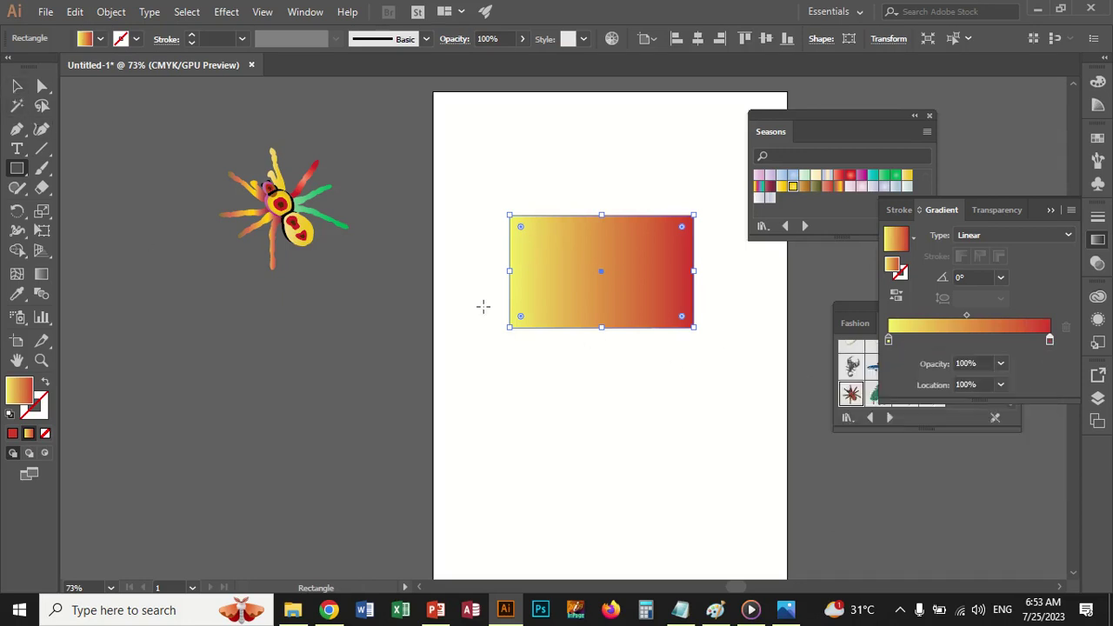
{"action": "left_click", "coordinate": [563, 353]}
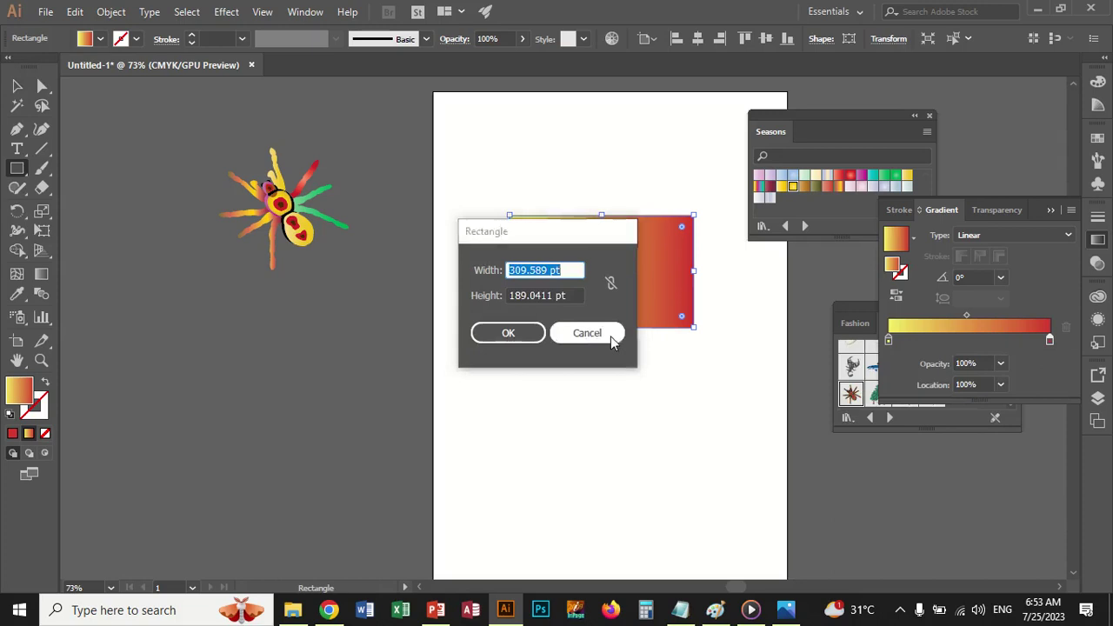
{"action": "key", "text": "Escape"}
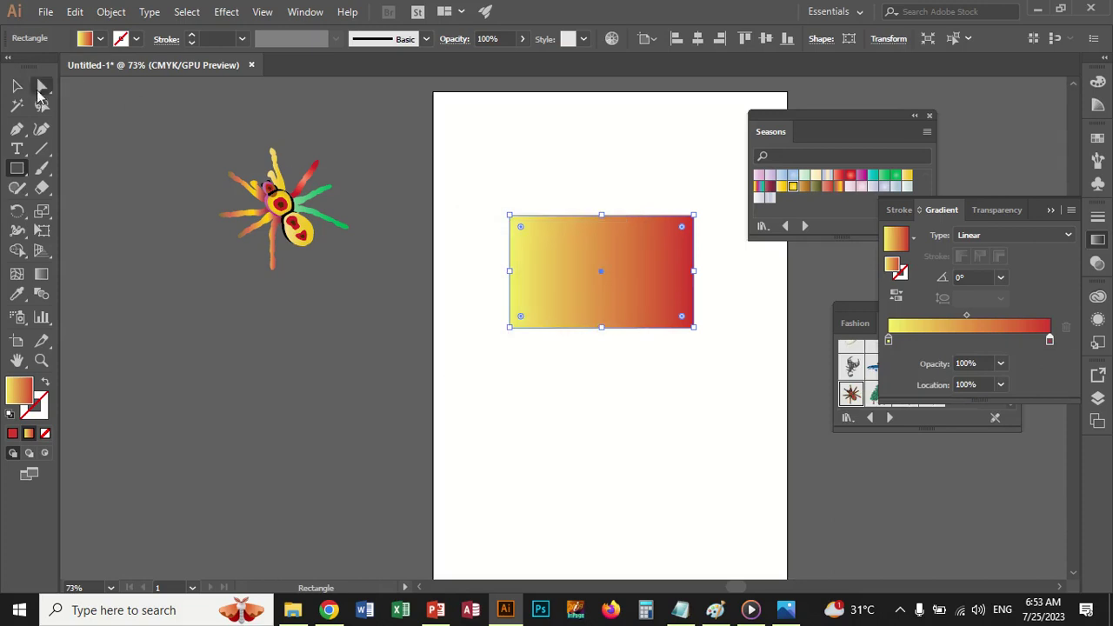
- Move the gradient rectangle up and to the left on the page
{"action": "left_click", "coordinate": [15, 87]}
{"action": "left_click_drag", "start_coordinate": [559, 266], "coordinate": [536, 221]}
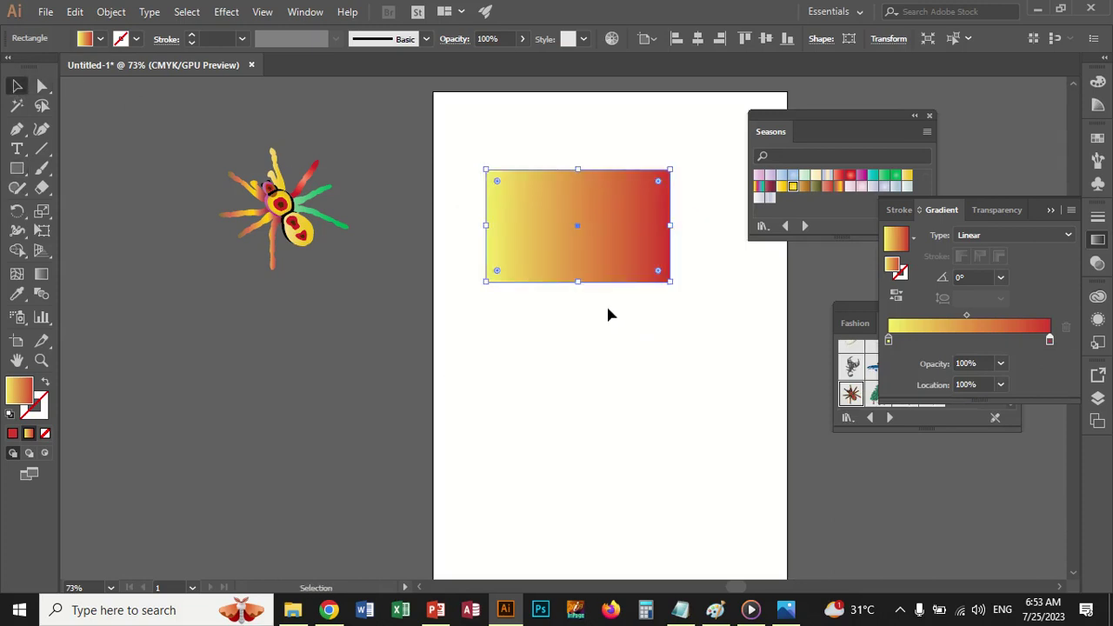
{"action": "left_click", "coordinate": [609, 309]}
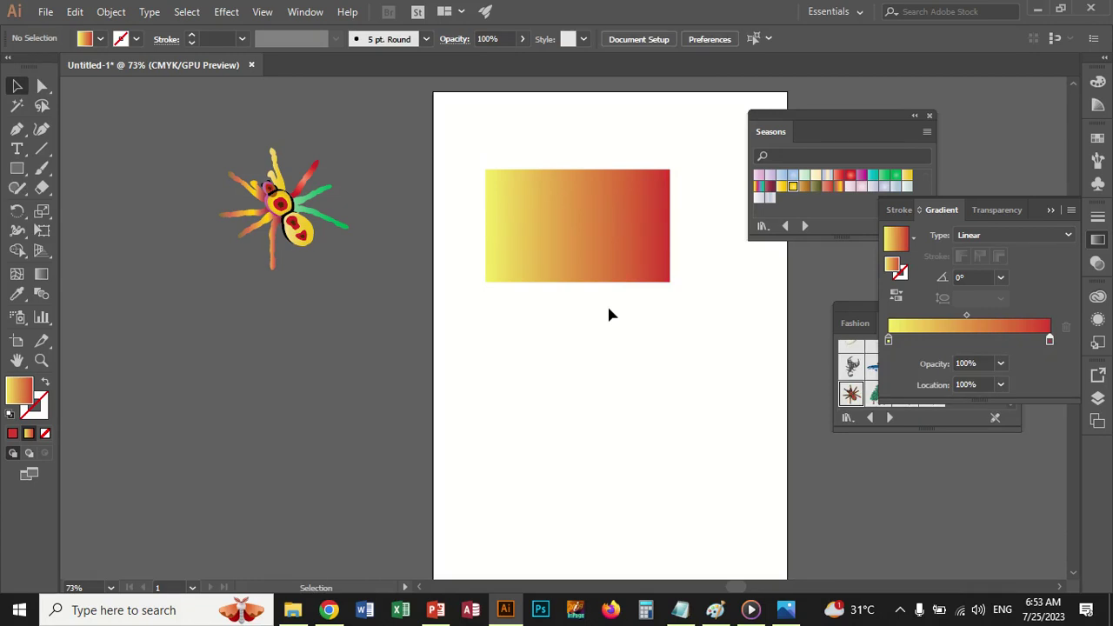
- Draw a square below it with no fill and a 4 pt outline, and select it
{"action": "left_click", "coordinate": [17, 167]}
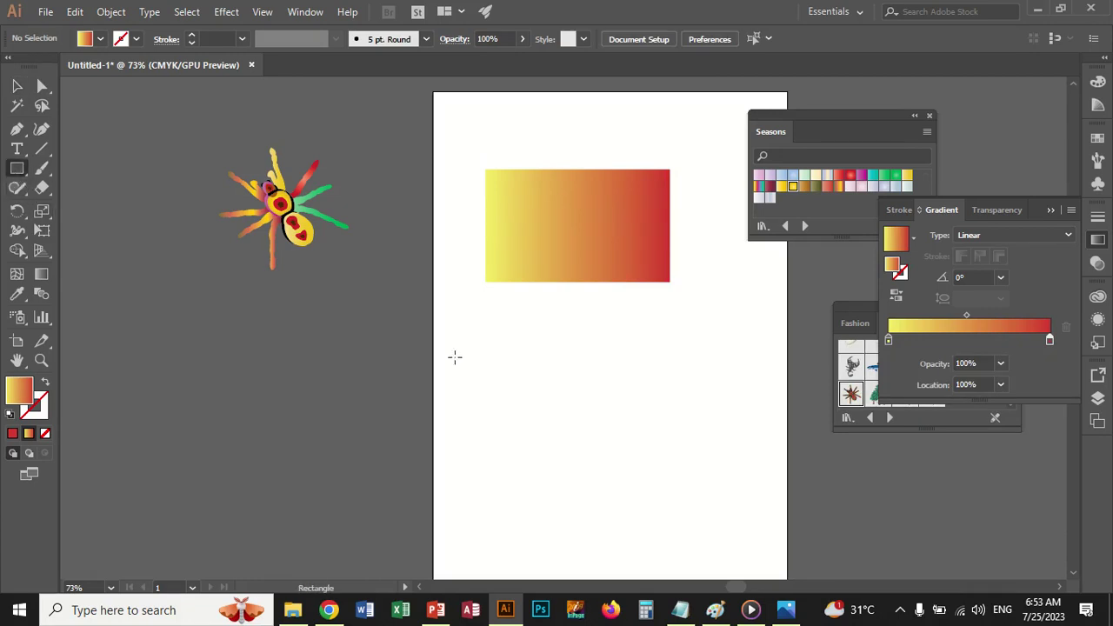
{"action": "left_click_drag", "start_coordinate": [513, 324], "coordinate": [602, 408]}
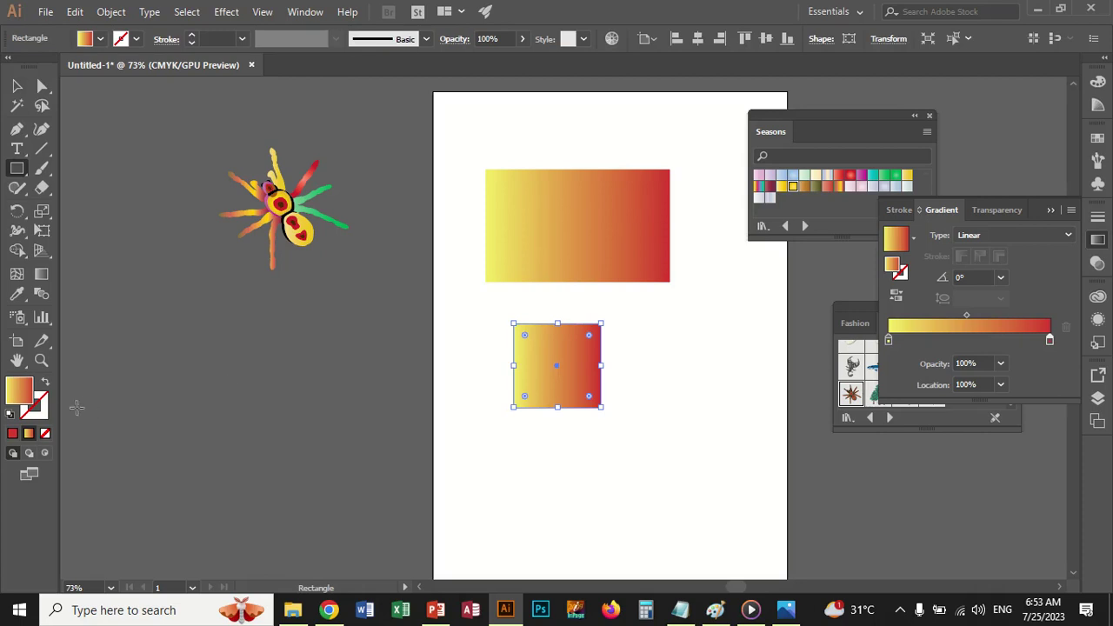
{"action": "left_click", "coordinate": [45, 433]}
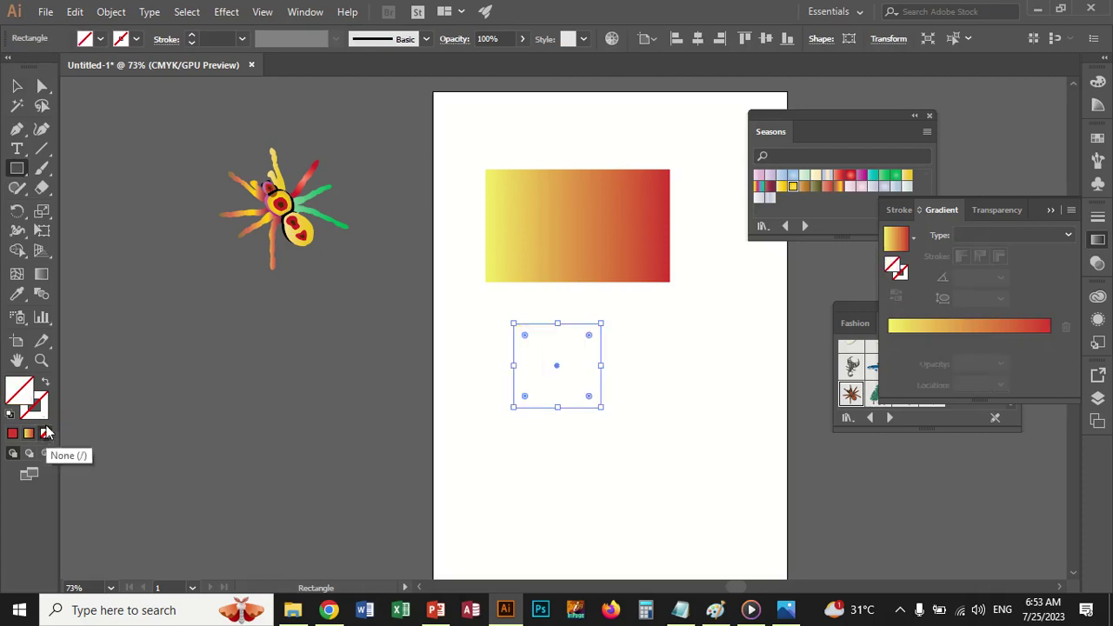
{"action": "left_click", "coordinate": [42, 421]}
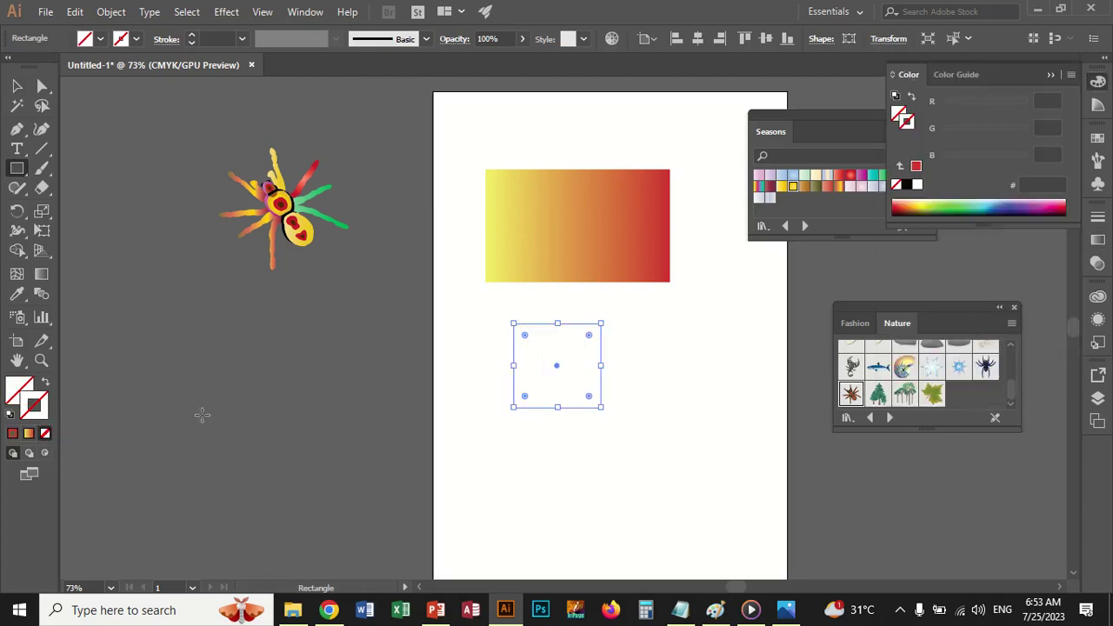
{"action": "left_click", "coordinate": [136, 39]}
{"action": "left_click", "coordinate": [137, 40]}
{"action": "left_click", "coordinate": [242, 40]}
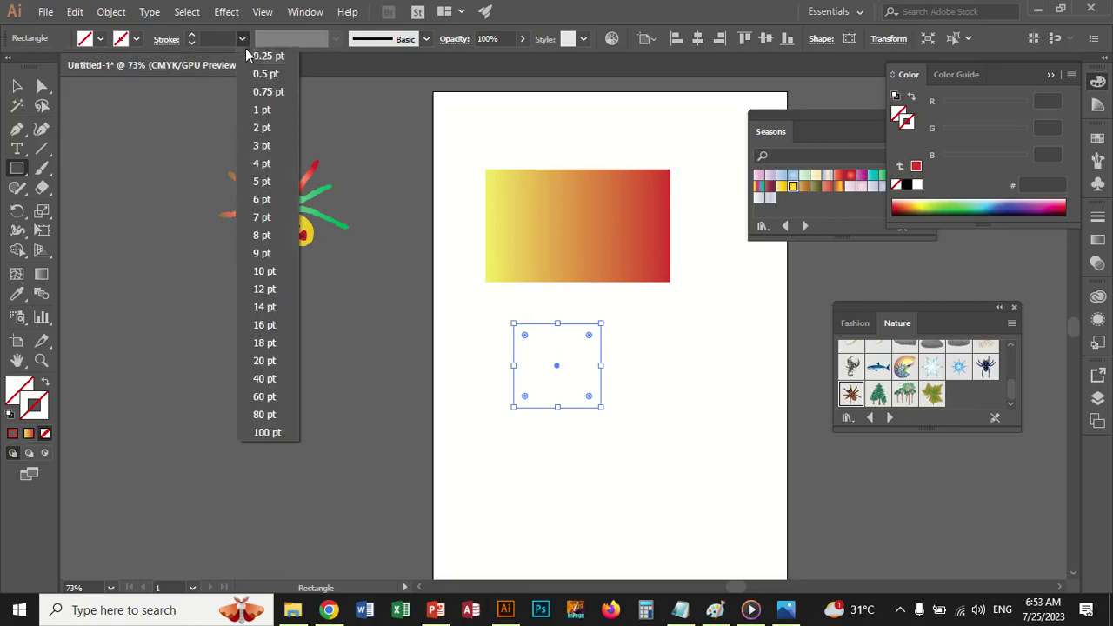
{"action": "left_click", "coordinate": [261, 163]}
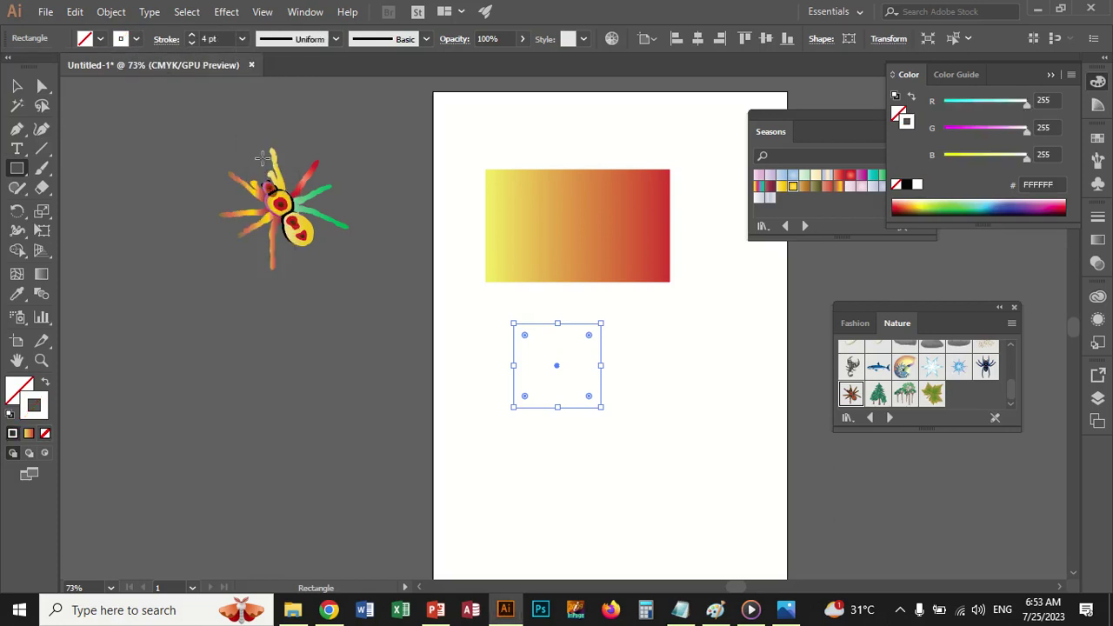
{"action": "left_click", "coordinate": [17, 85]}
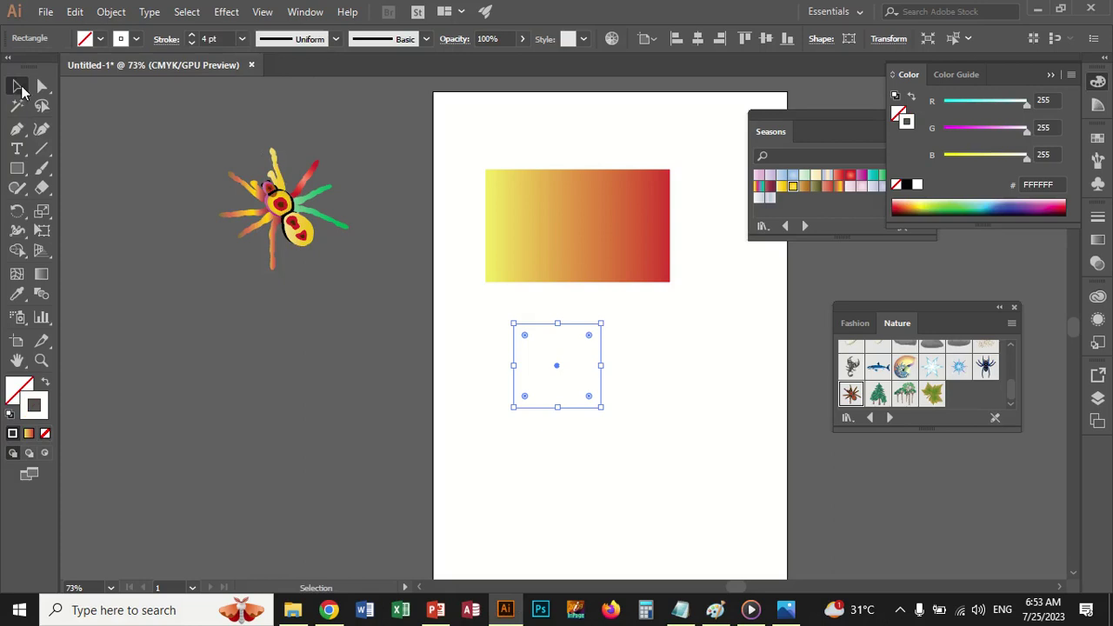
{"action": "left_click", "coordinate": [544, 363]}
{"action": "left_click_drag", "start_coordinate": [540, 322], "coordinate": [587, 394]}
- Eyedrop the gradient onto the square, move it to the outline and sample pale yellow
{"action": "left_click", "coordinate": [16, 294]}
{"action": "left_click", "coordinate": [497, 230]}
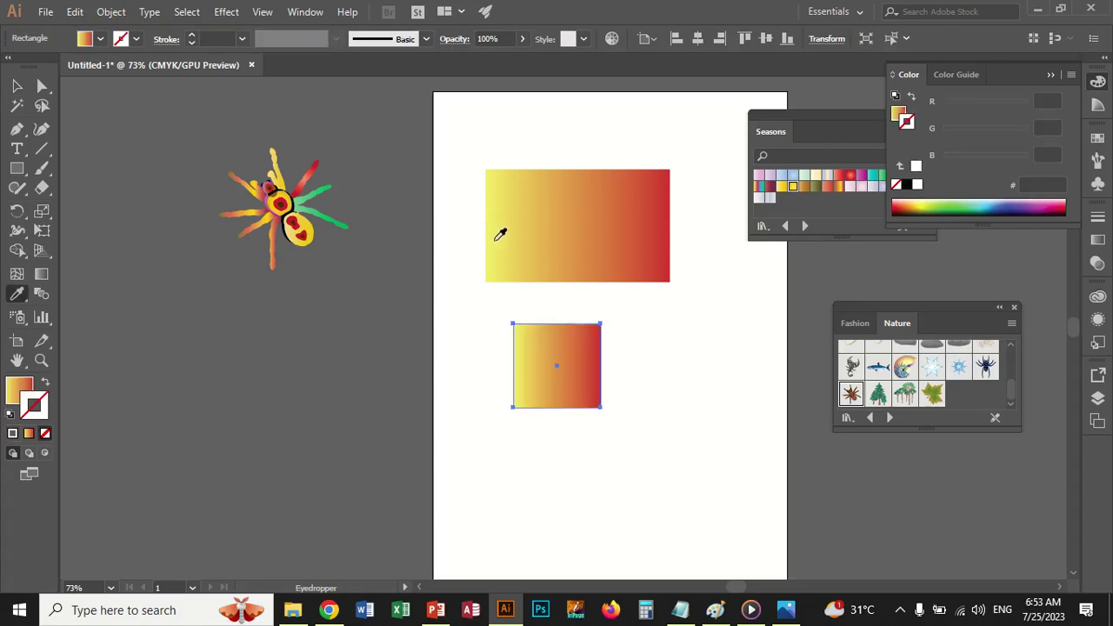
{"action": "left_click", "coordinate": [45, 382]}
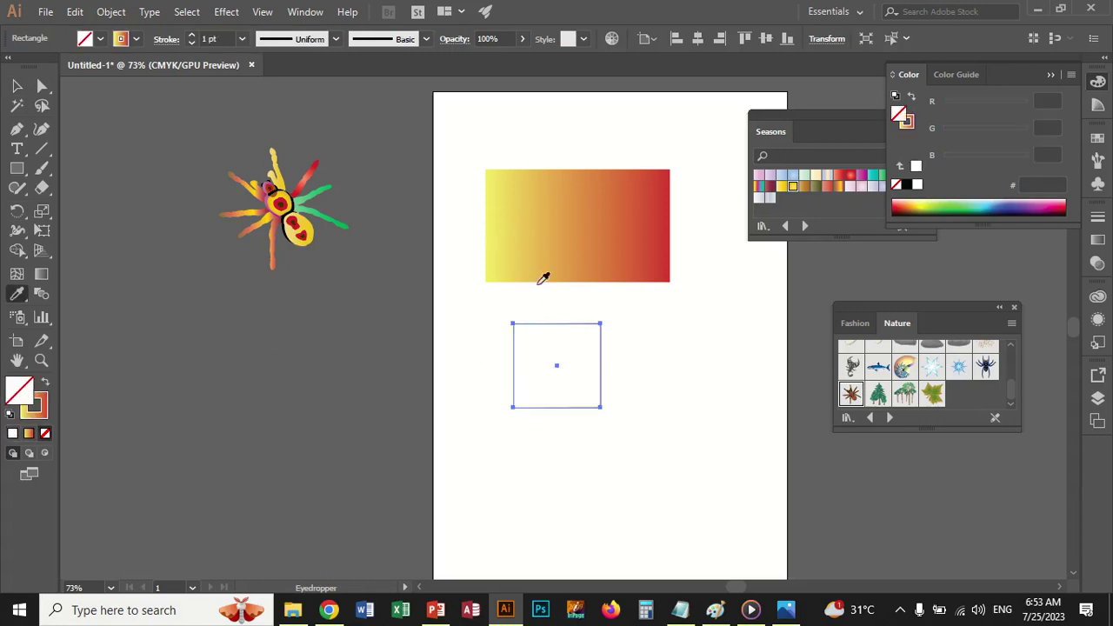
{"action": "left_click", "coordinate": [41, 416]}
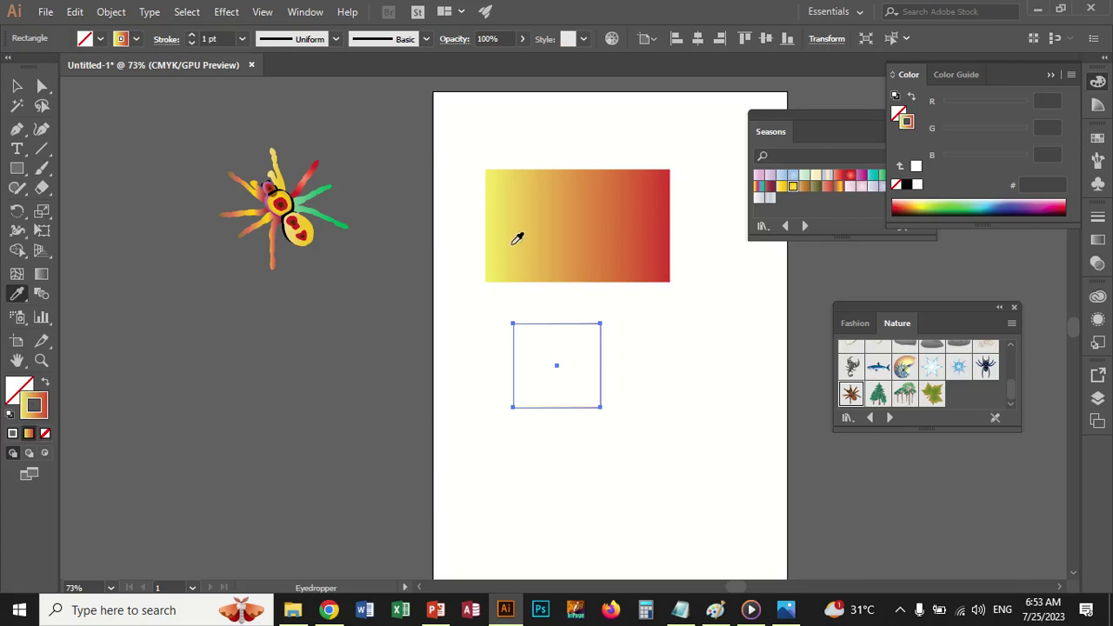
{"action": "left_click", "coordinate": [506, 233]}
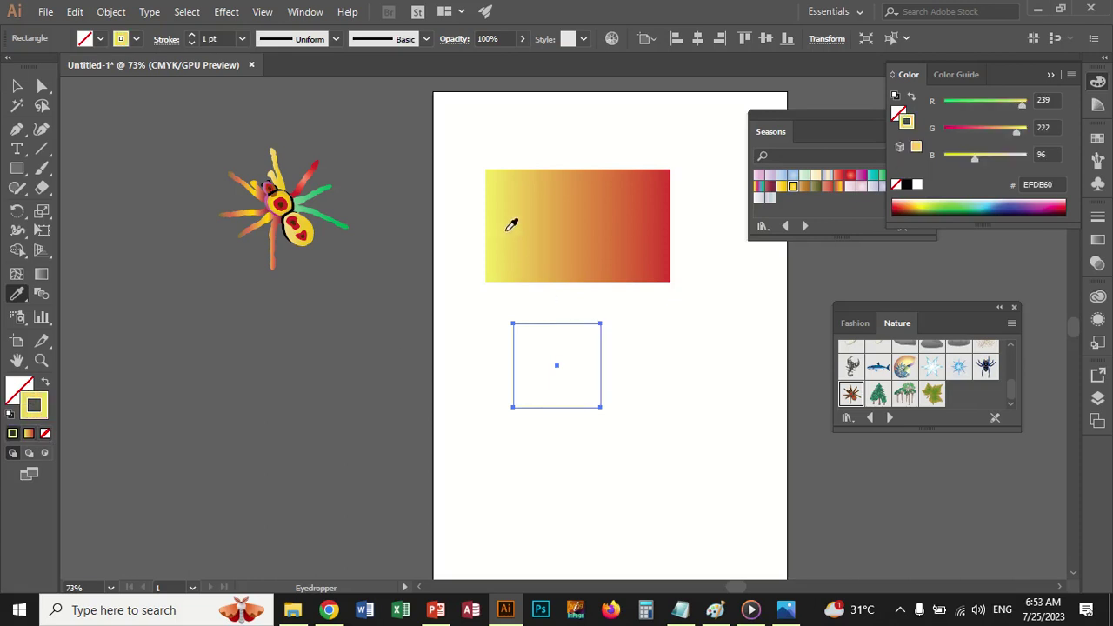
{"action": "left_click", "coordinate": [191, 35]}
{"action": "left_click", "coordinate": [192, 35]}
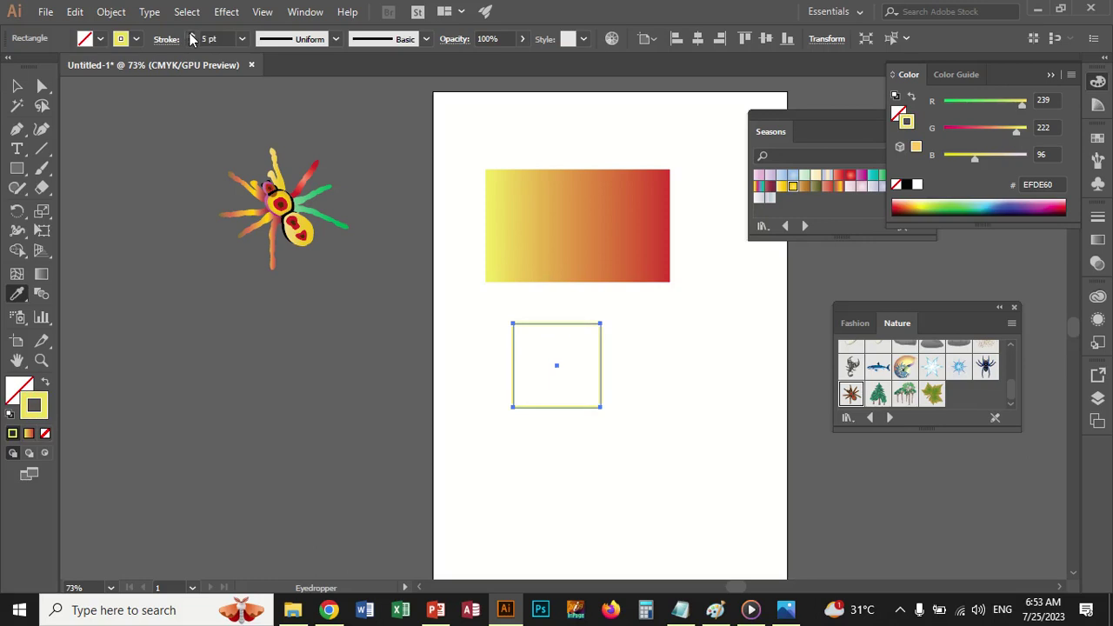
{"action": "left_click", "coordinate": [191, 35]}
{"action": "left_click", "coordinate": [191, 35]}
{"action": "left_click", "coordinate": [191, 35]}
{"action": "left_click", "coordinate": [192, 35]}
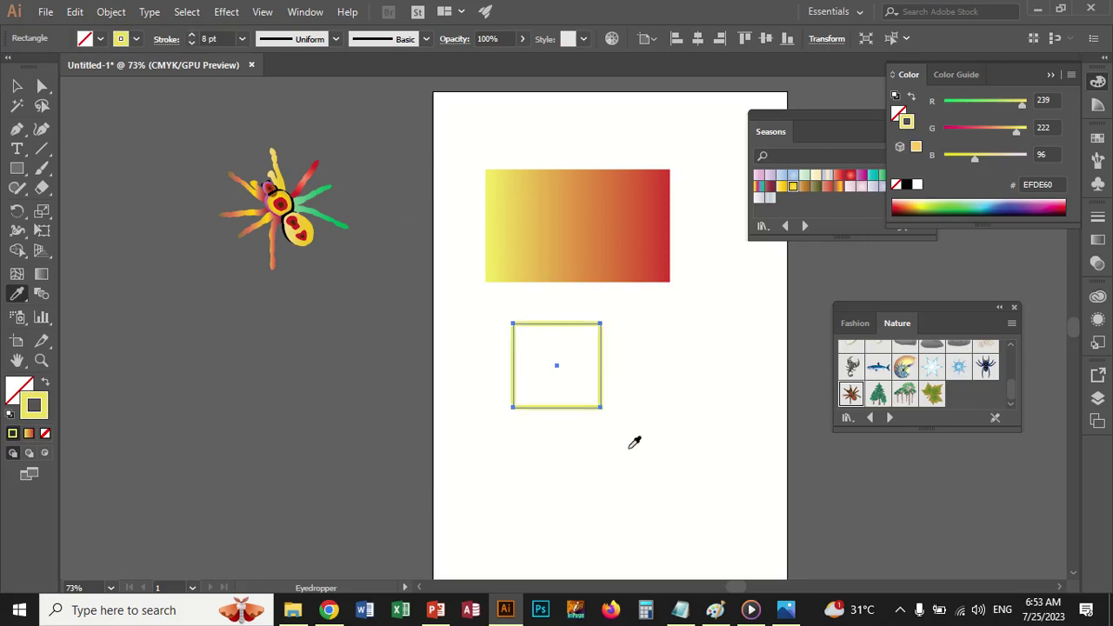
- Resample the gradient, give the outline yellow #EED75D, and raise its weight to 6 pt
{"action": "left_click", "coordinate": [662, 252]}
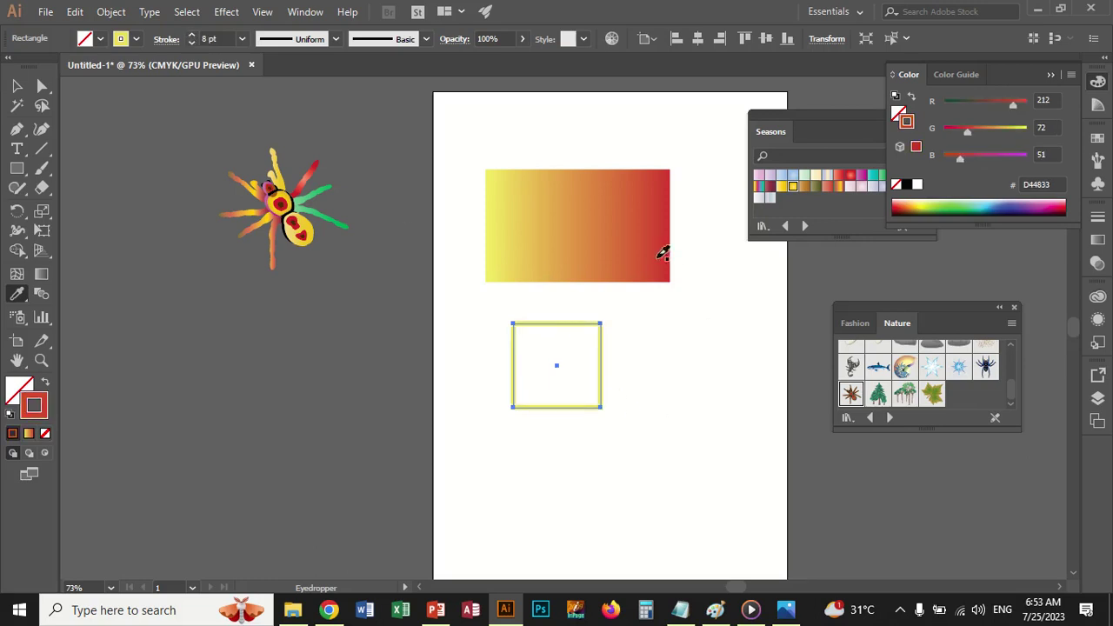
{"action": "left_click", "coordinate": [505, 234], "text": "shift"}
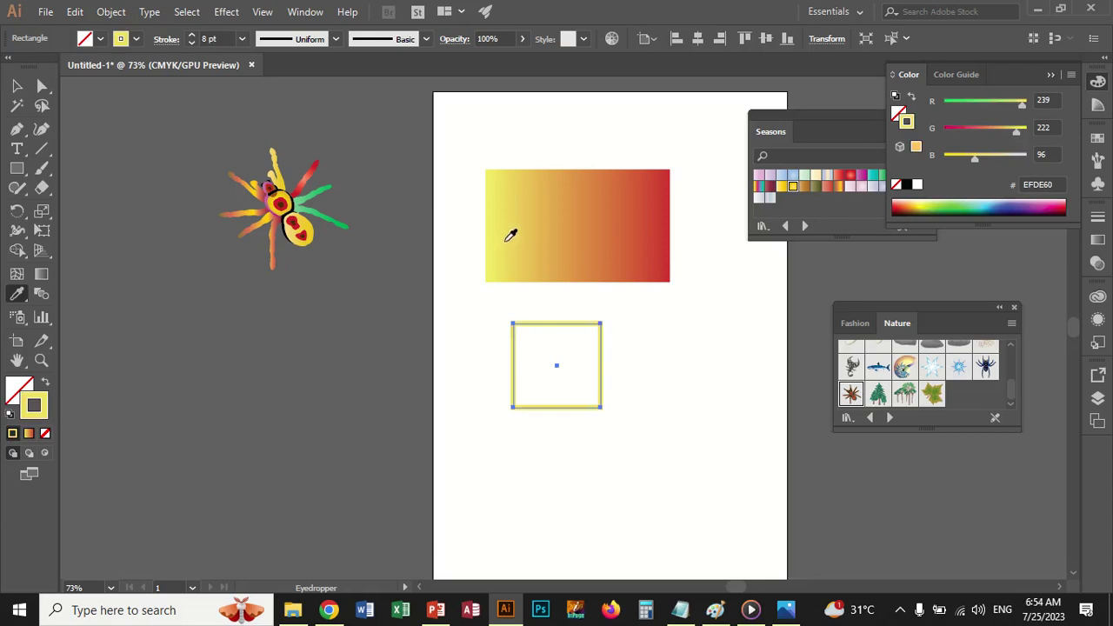
{"action": "left_click", "coordinate": [509, 222]}
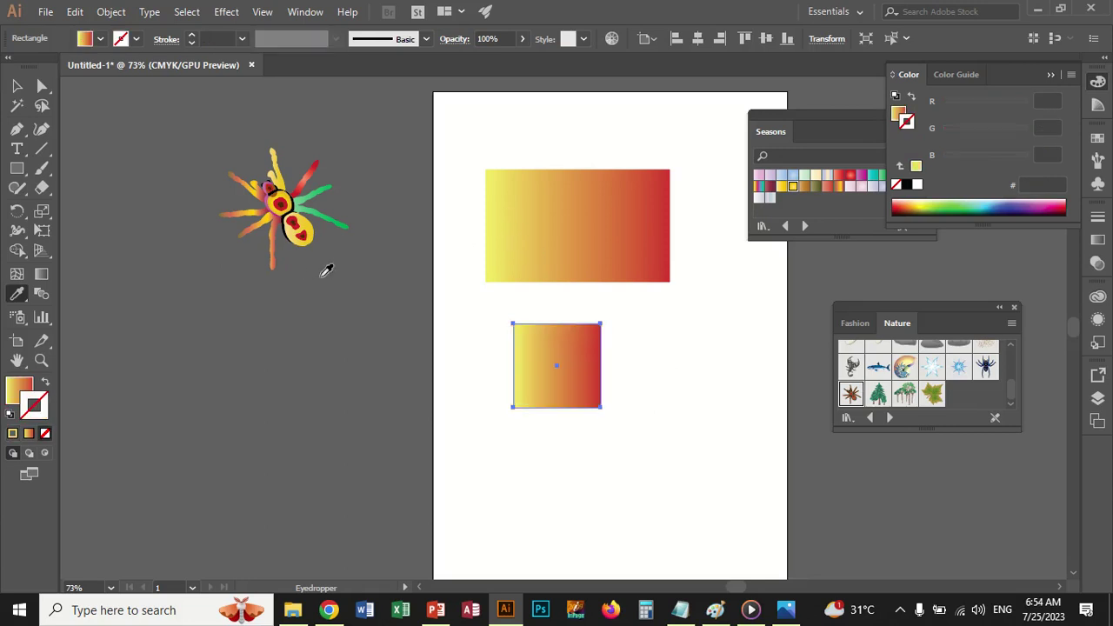
{"action": "left_click", "coordinate": [46, 384]}
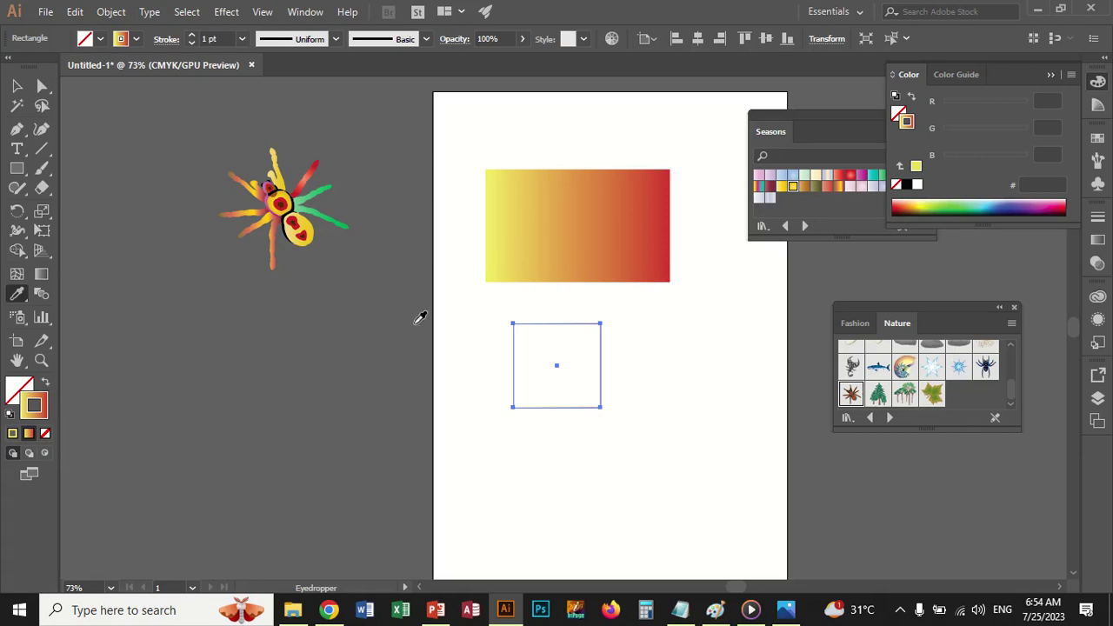
{"action": "left_click", "coordinate": [513, 253]}
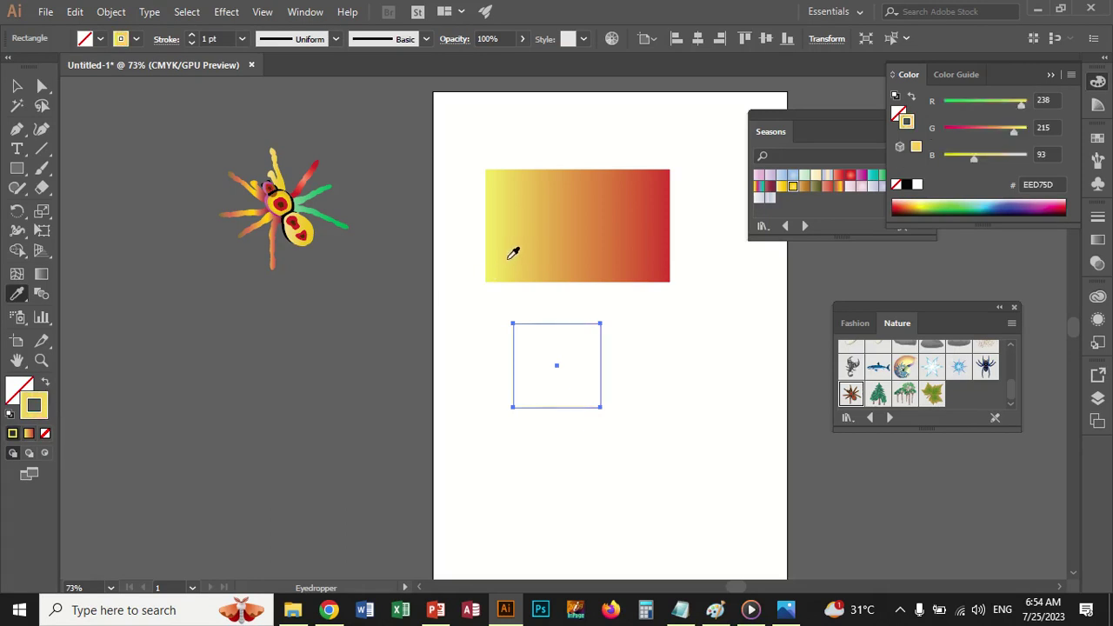
{"action": "left_click", "coordinate": [193, 35]}
{"action": "left_click", "coordinate": [193, 36]}
{"action": "left_click", "coordinate": [192, 36]}
{"action": "left_click", "coordinate": [192, 36]}
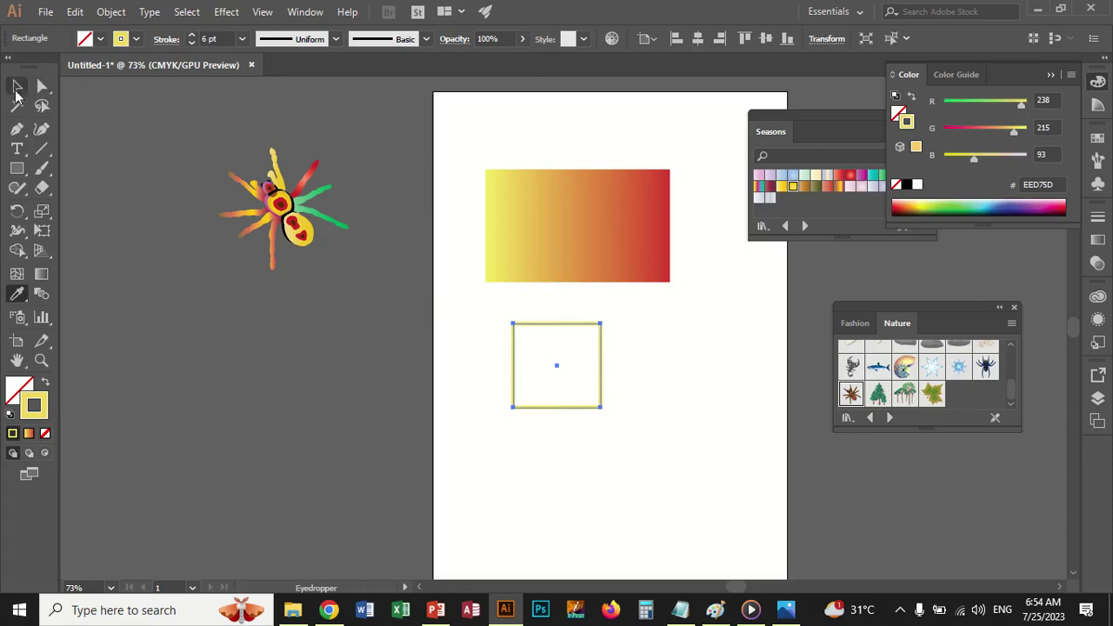
{"action": "left_click", "coordinate": [17, 86]}
{"action": "left_click", "coordinate": [584, 426]}
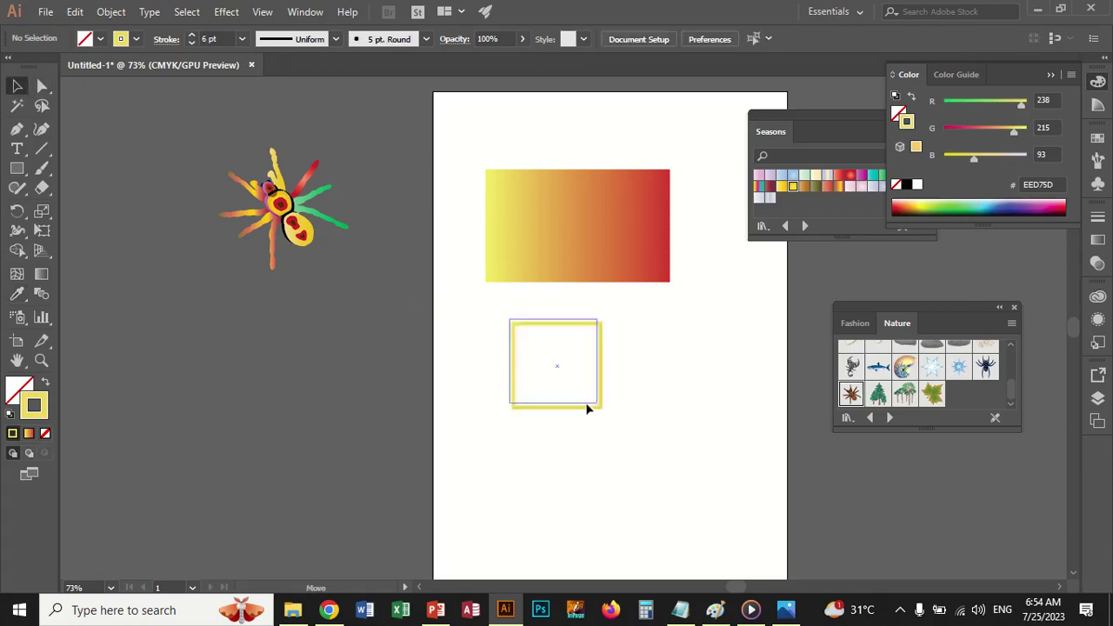
- Set the square's outline to 4 pt and zoom in on it
{"action": "left_click", "coordinate": [589, 406]}
{"action": "left_click", "coordinate": [192, 41]}
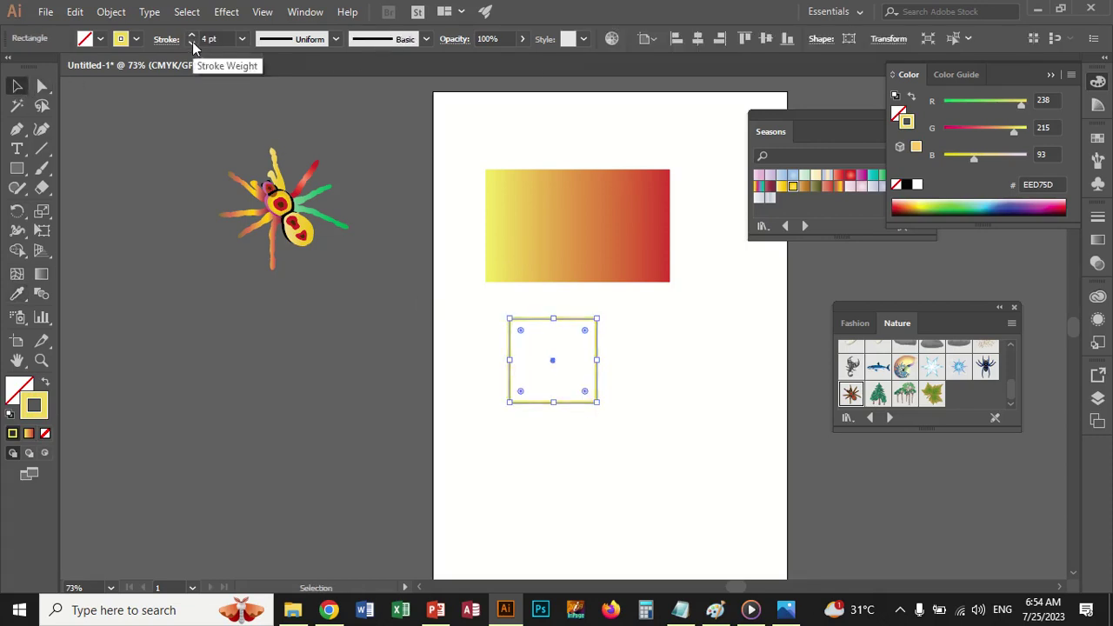
{"action": "key", "text": "ctrl+equal"}
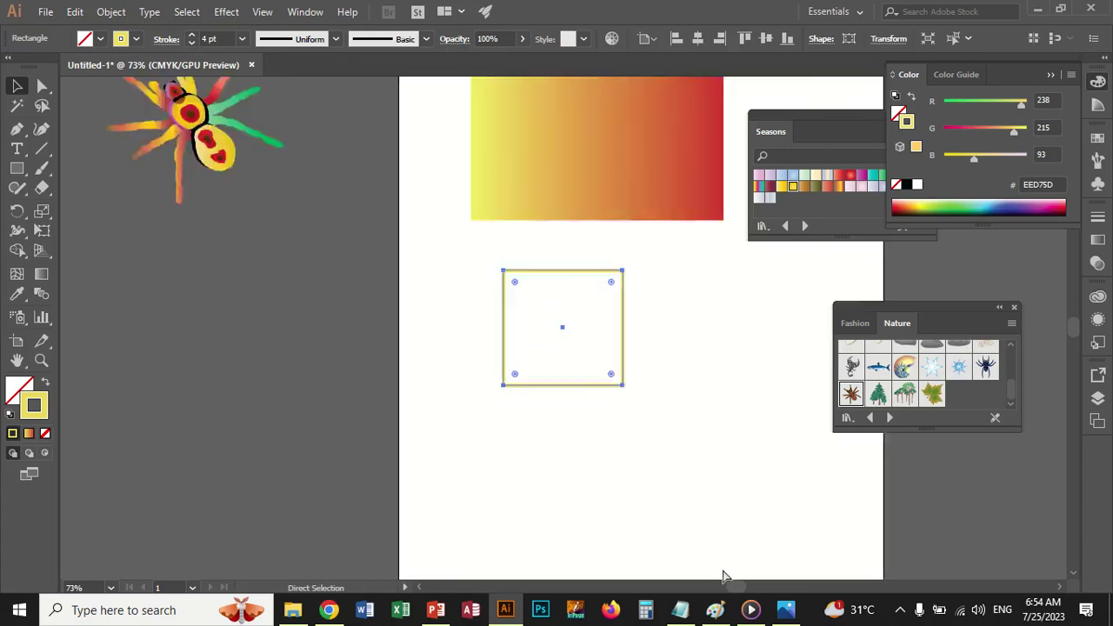
{"action": "key", "text": "ctrl+equal"}
{"action": "scroll", "coordinate": [728, 439], "scroll_direction": "up", "scroll_amount": 1}
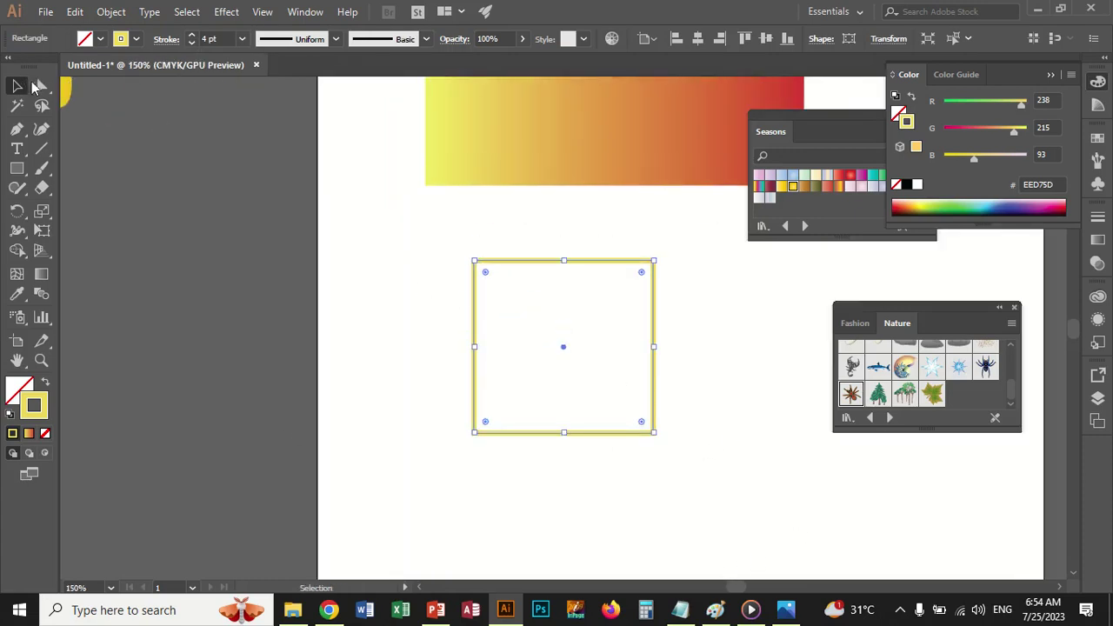
- Delete the bottom-right anchor to leave an L-shaped path, then move and duplicate it
{"action": "left_click", "coordinate": [41, 86]}
{"action": "left_click", "coordinate": [682, 472]}
{"action": "left_click_drag", "start_coordinate": [680, 460], "coordinate": [641, 422]}
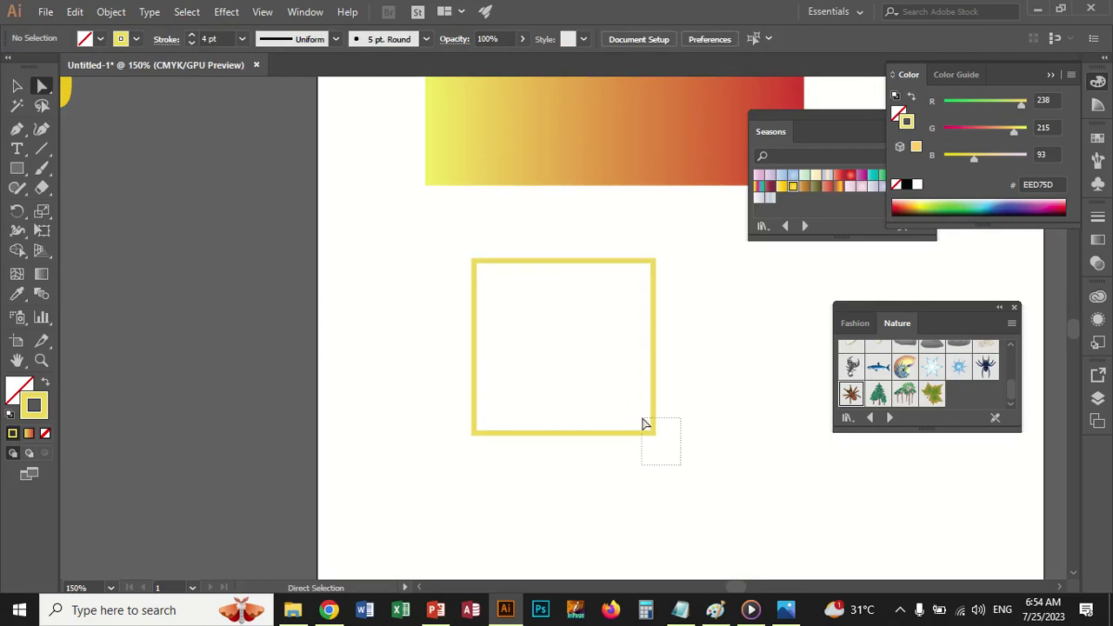
{"action": "key", "text": "Delete"}
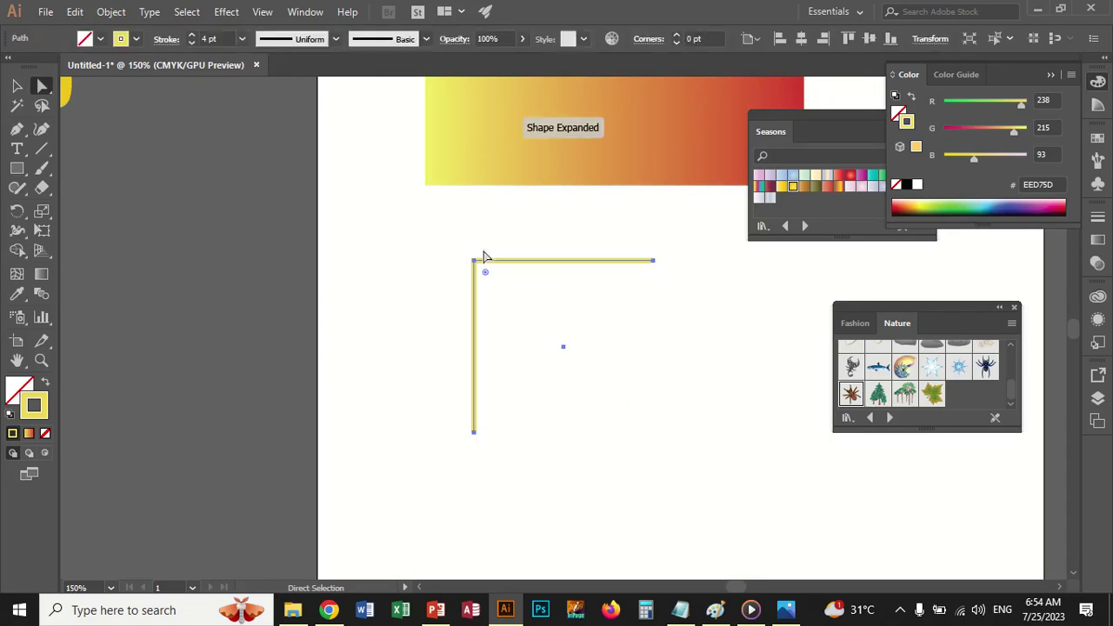
{"action": "left_click", "coordinate": [15, 87]}
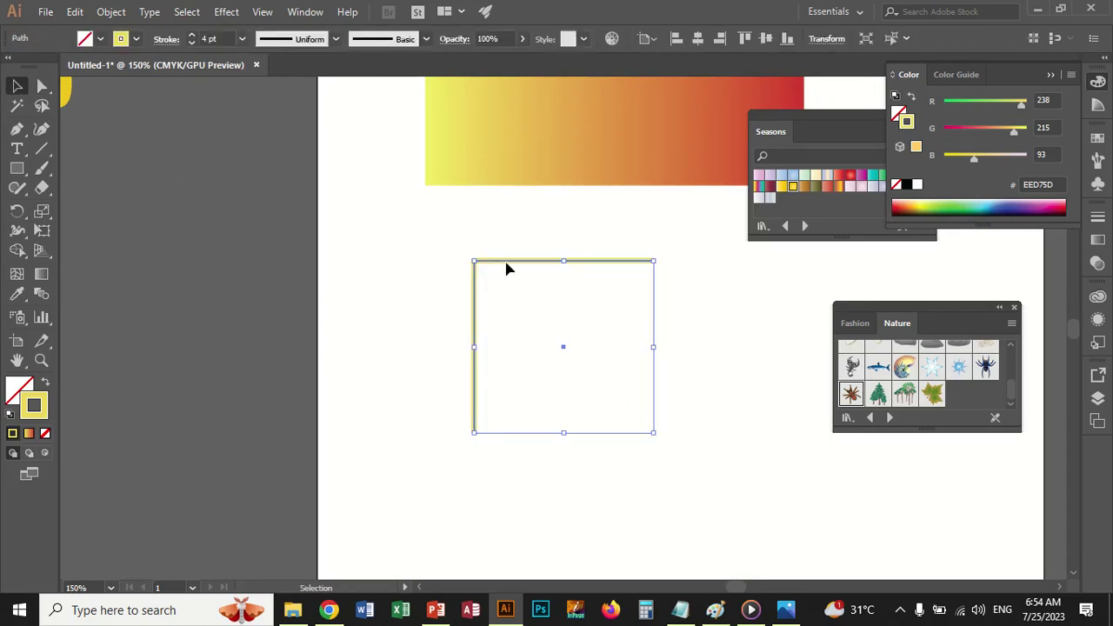
{"action": "left_click_drag", "start_coordinate": [507, 263], "coordinate": [472, 257]}
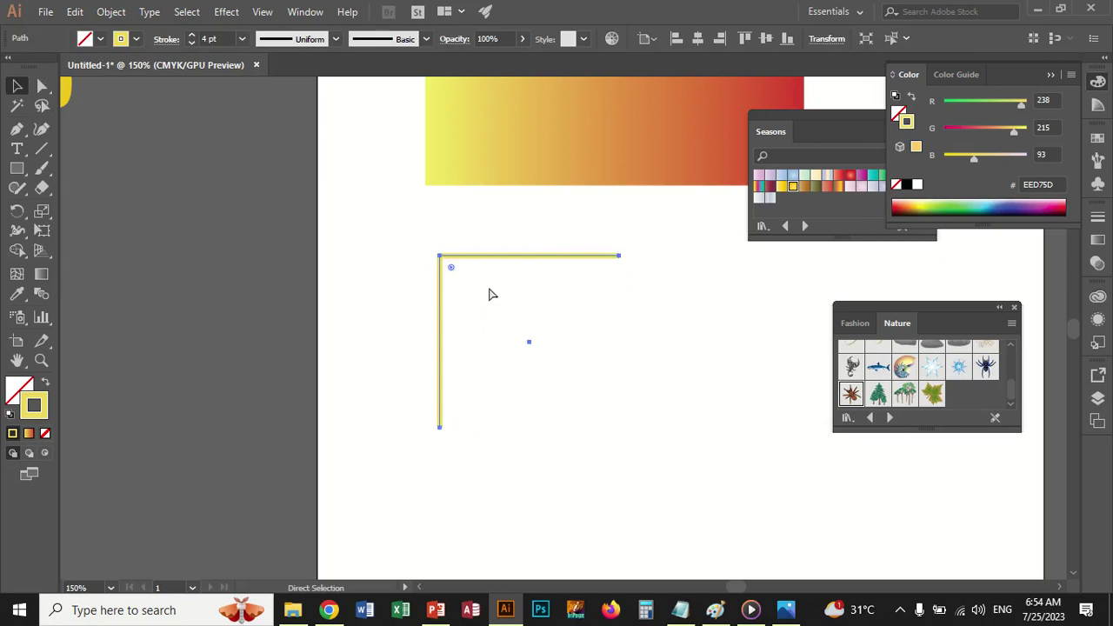
{"action": "key", "text": "ctrl+d"}
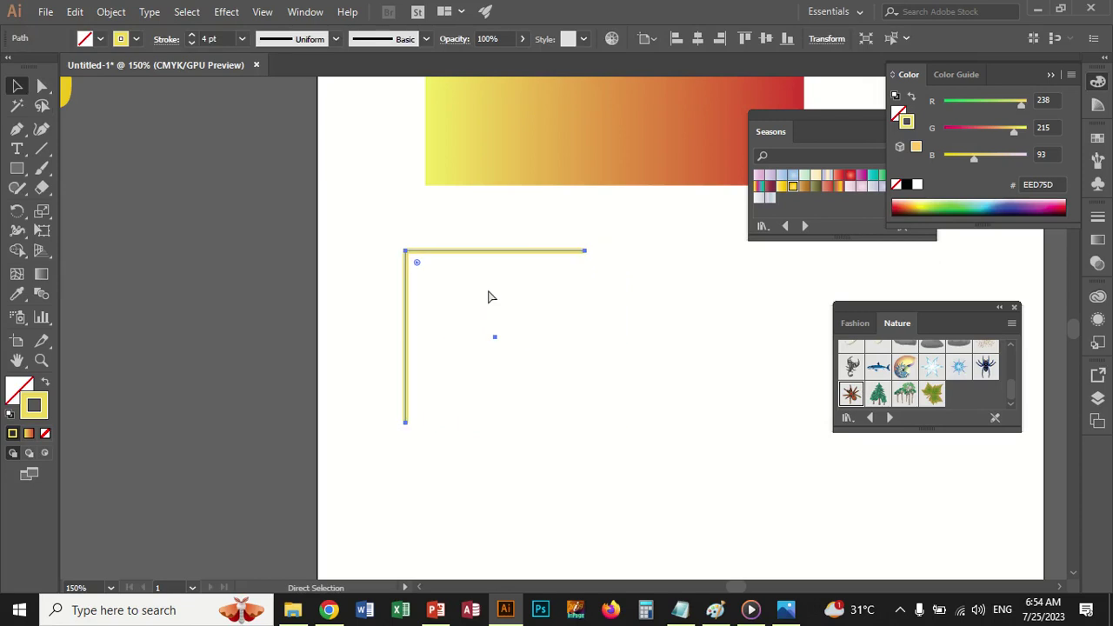
{"action": "key", "text": "ctrl+v"}
- Paste the L copy in front, rotate it 180° and fit it against the original
{"action": "key", "text": "ctrl+z"}
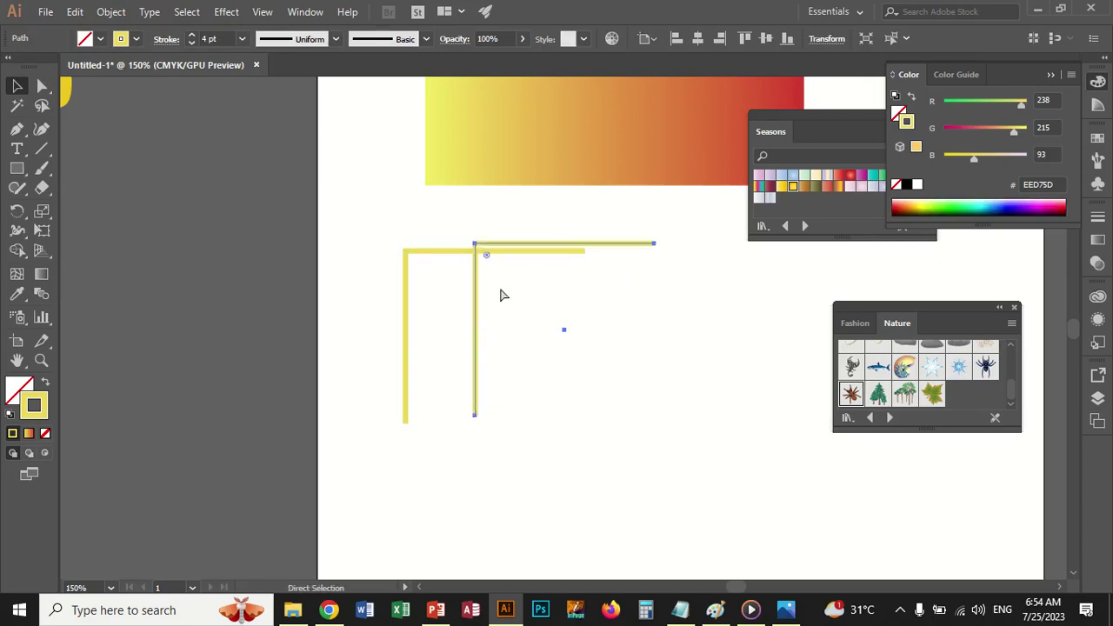
{"action": "key", "text": "ctrl+f"}
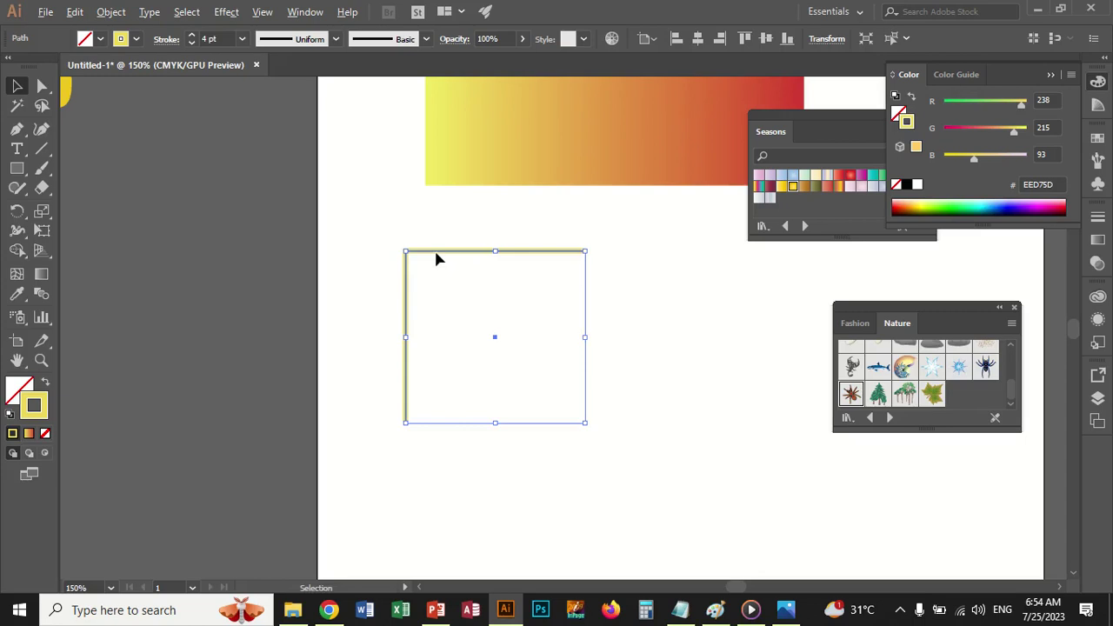
{"action": "left_click_drag", "start_coordinate": [436, 251], "coordinate": [482, 304]}
{"action": "left_click_drag", "start_coordinate": [467, 252], "coordinate": [515, 298]}
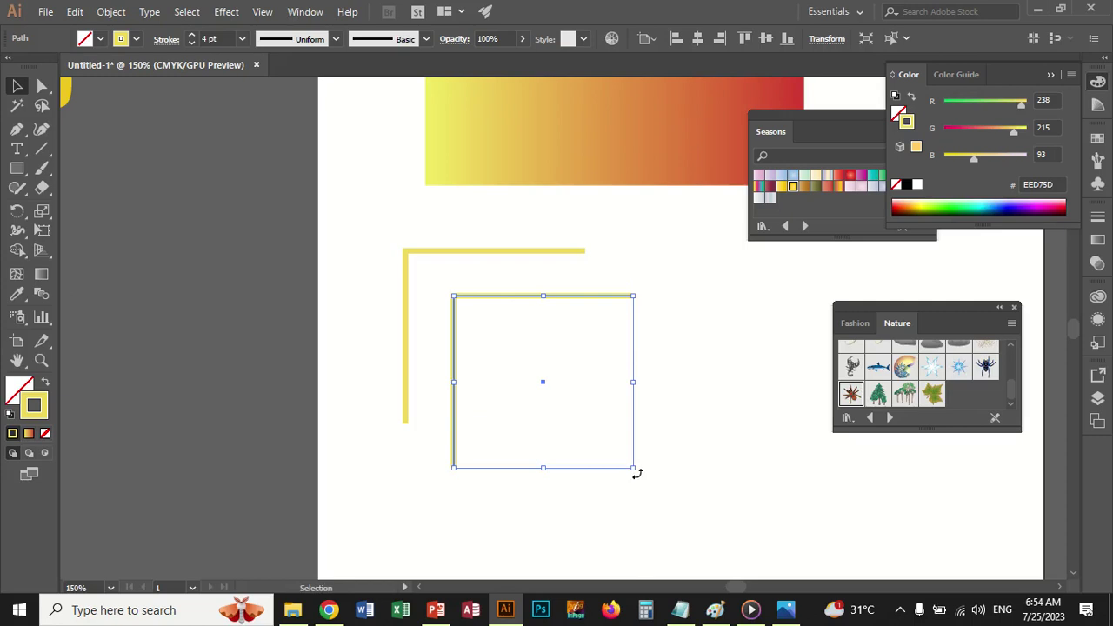
{"action": "left_click_drag", "start_coordinate": [637, 472], "coordinate": [513, 355]}
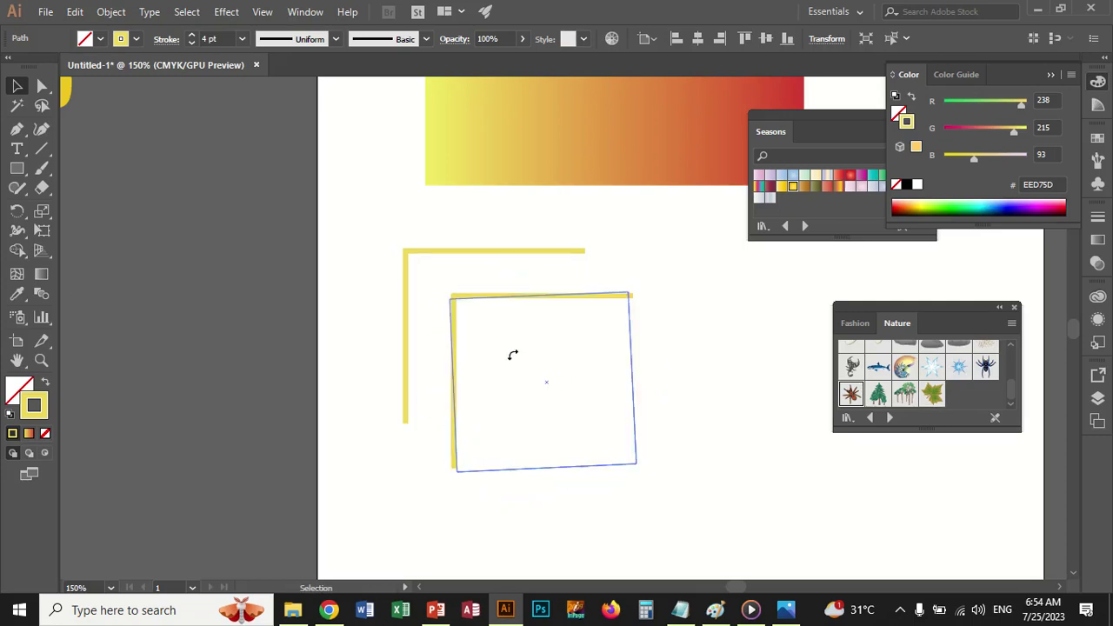
{"action": "left_click_drag", "start_coordinate": [513, 355], "coordinate": [510, 352]}
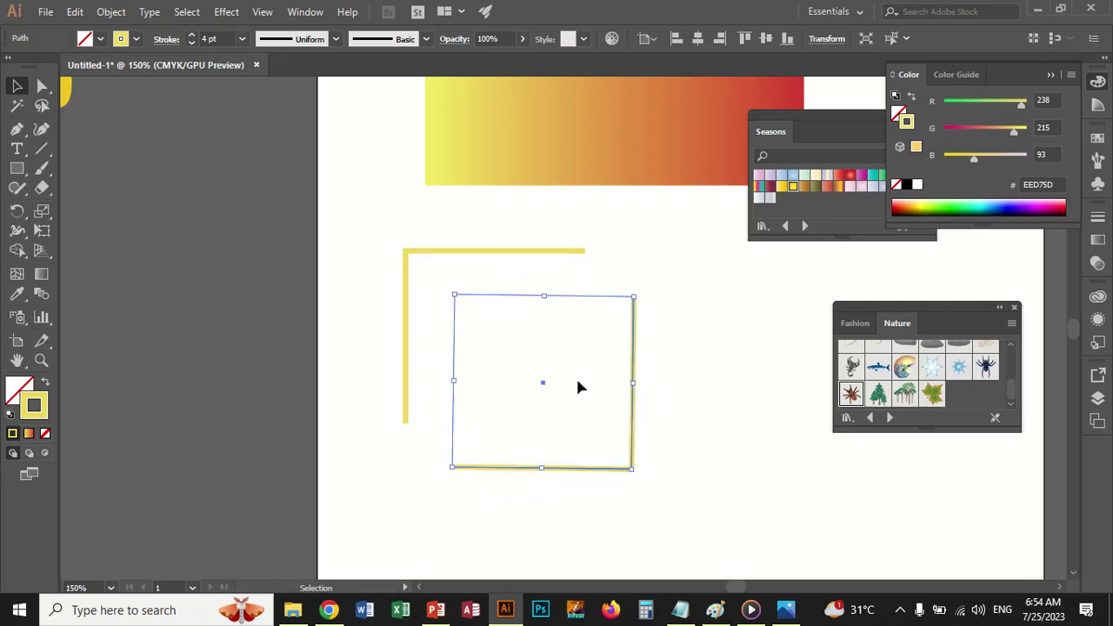
{"action": "left_click", "coordinate": [698, 458]}
{"action": "mouse_move", "coordinate": [632, 442]}
{"action": "left_mouse_down"}
{"action": "mouse_move", "coordinate": [584, 396]}
{"action": "mouse_move", "coordinate": [597, 407]}
{"action": "left_mouse_up"}
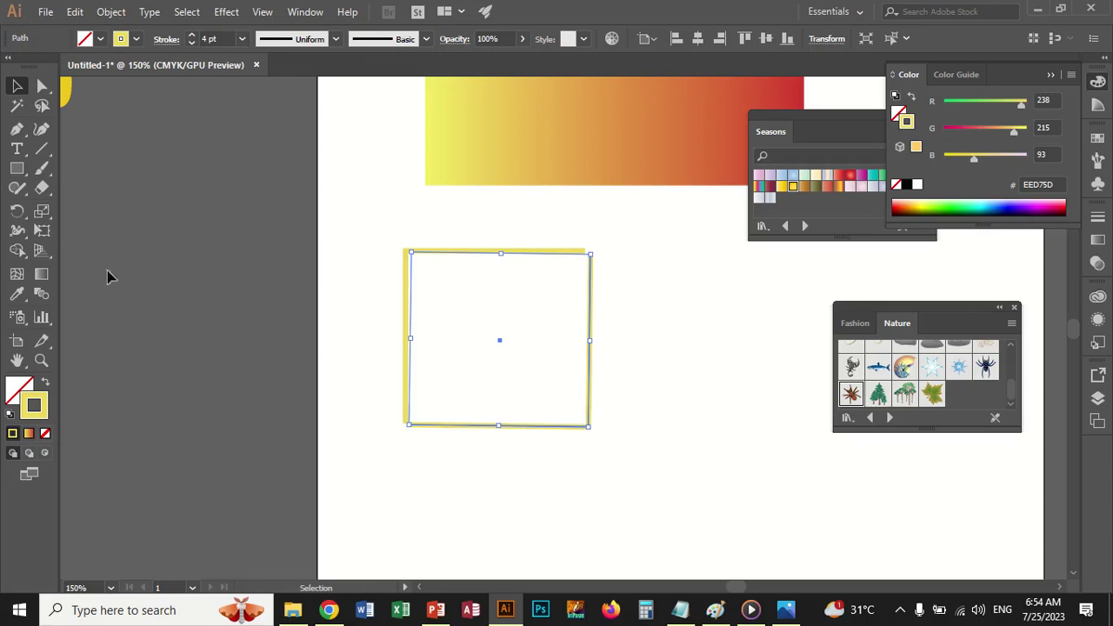
- Give the rotated L a red #D43D32 outline sampled from the gradient's right end
{"action": "left_click", "coordinate": [16, 295]}
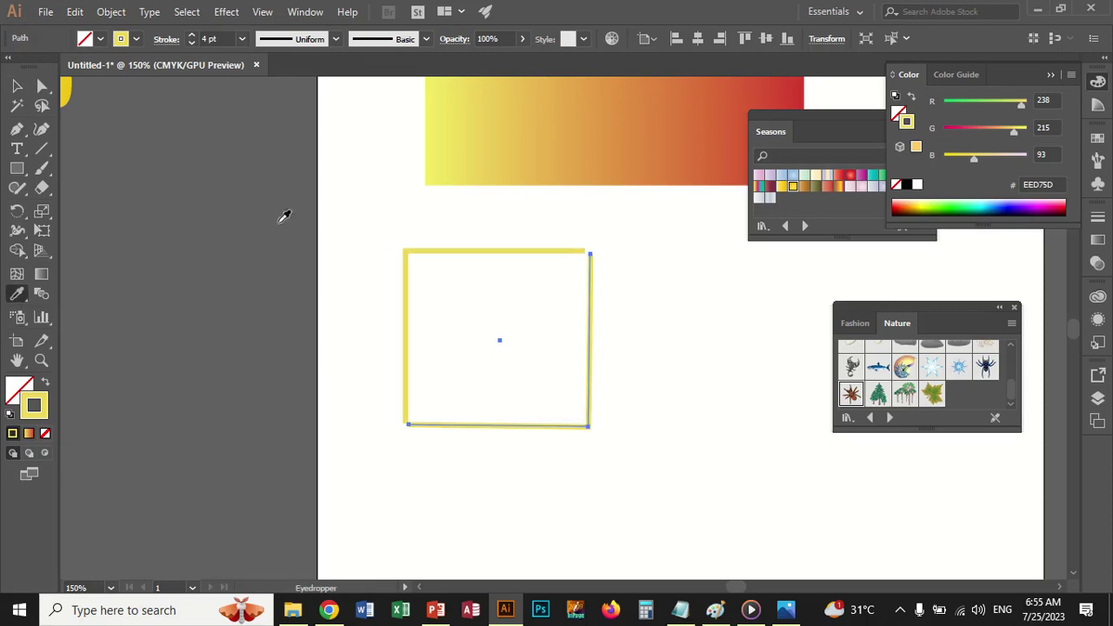
{"action": "left_click", "coordinate": [796, 92]}
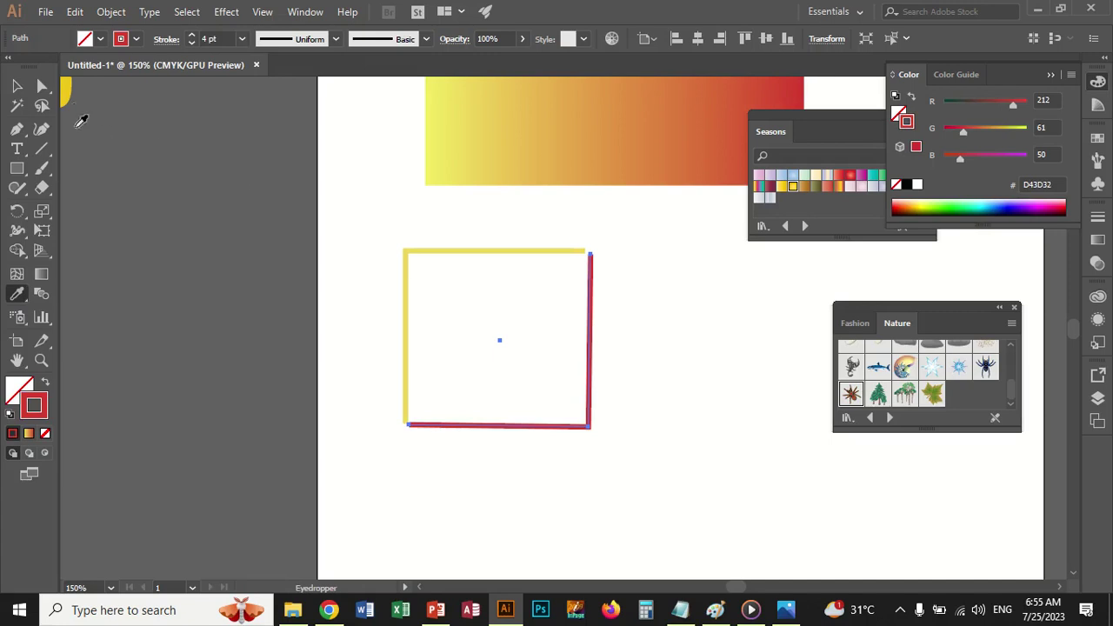
{"action": "left_click", "coordinate": [18, 88]}
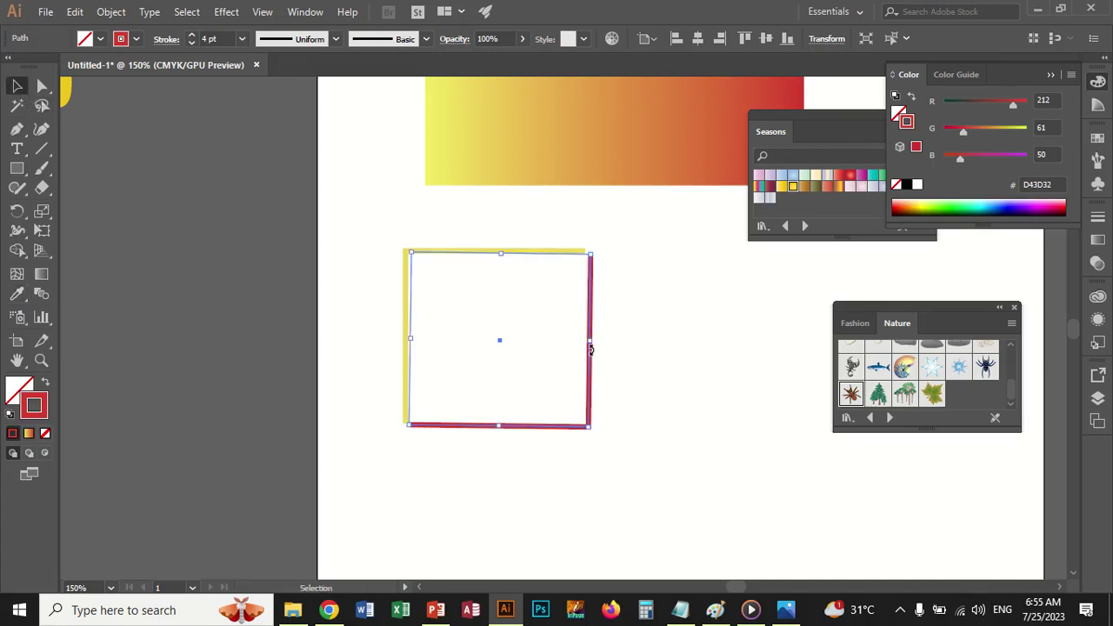
{"action": "left_click", "coordinate": [611, 369]}
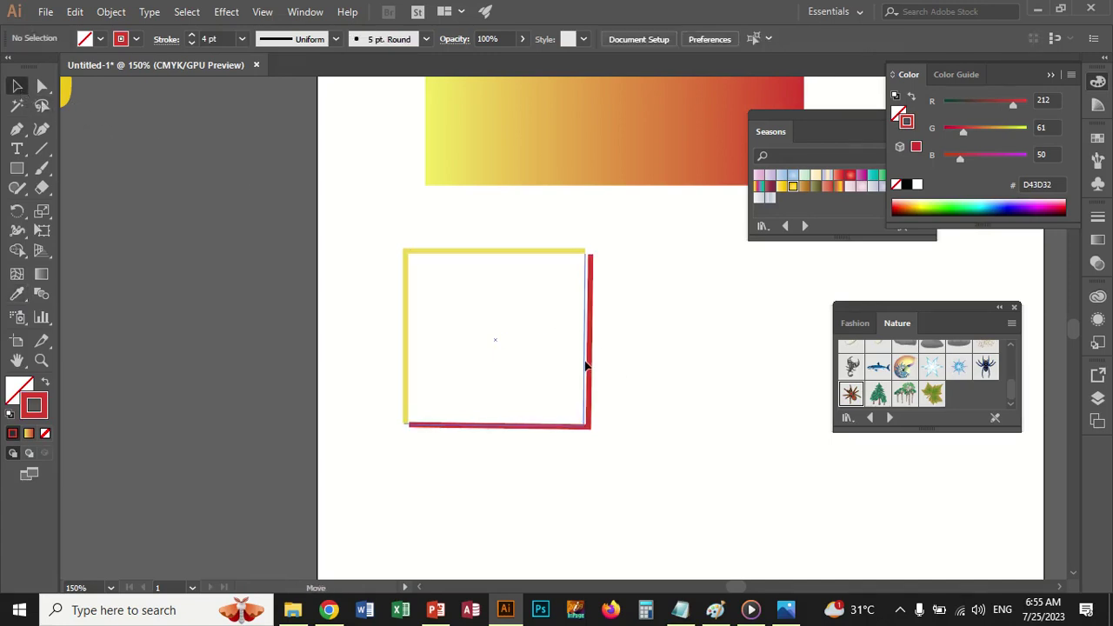
{"action": "left_click", "coordinate": [586, 367]}
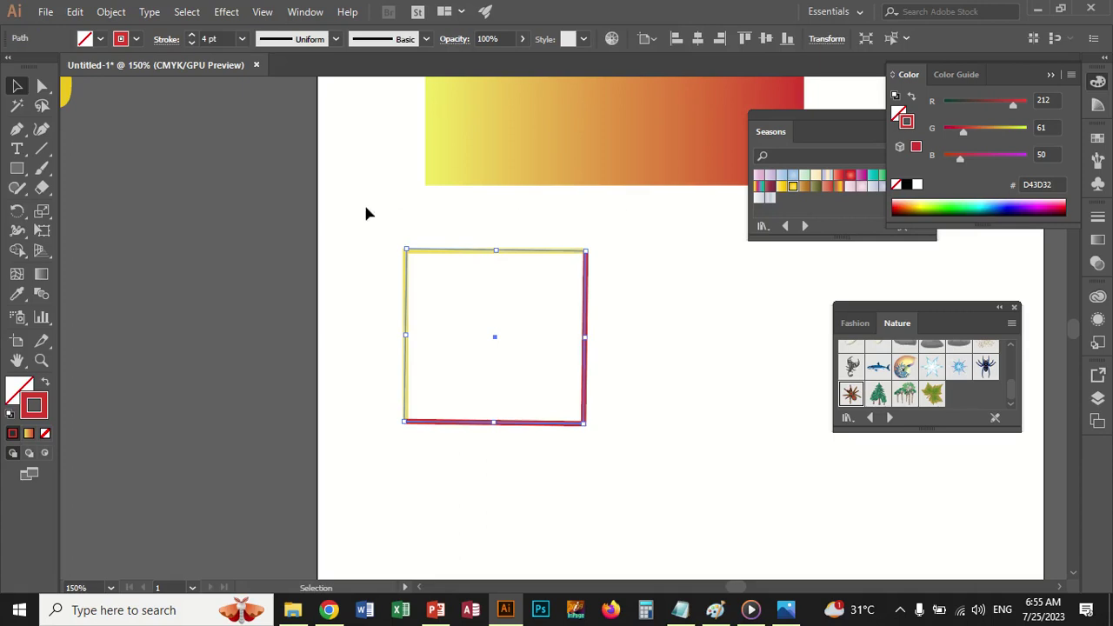
- Group both L halves into one square frame, nudge it right, and zoom out
{"action": "key", "text": "a"}
{"action": "left_click_drag", "start_coordinate": [365, 213], "coordinate": [641, 435]}
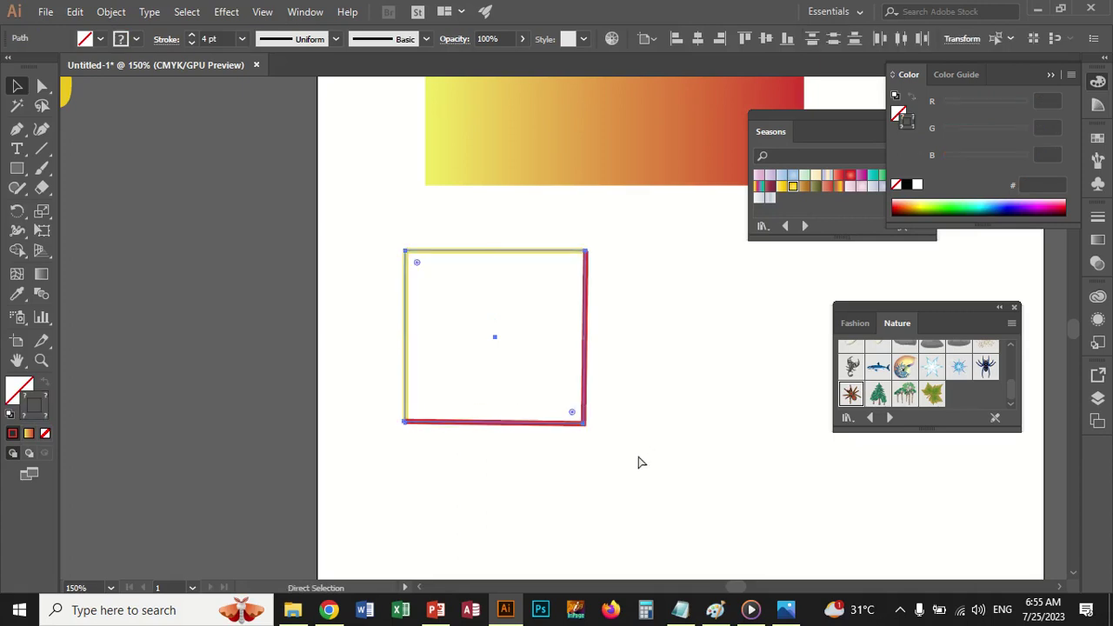
{"action": "key", "text": "v"}
{"action": "left_click", "coordinate": [678, 368]}
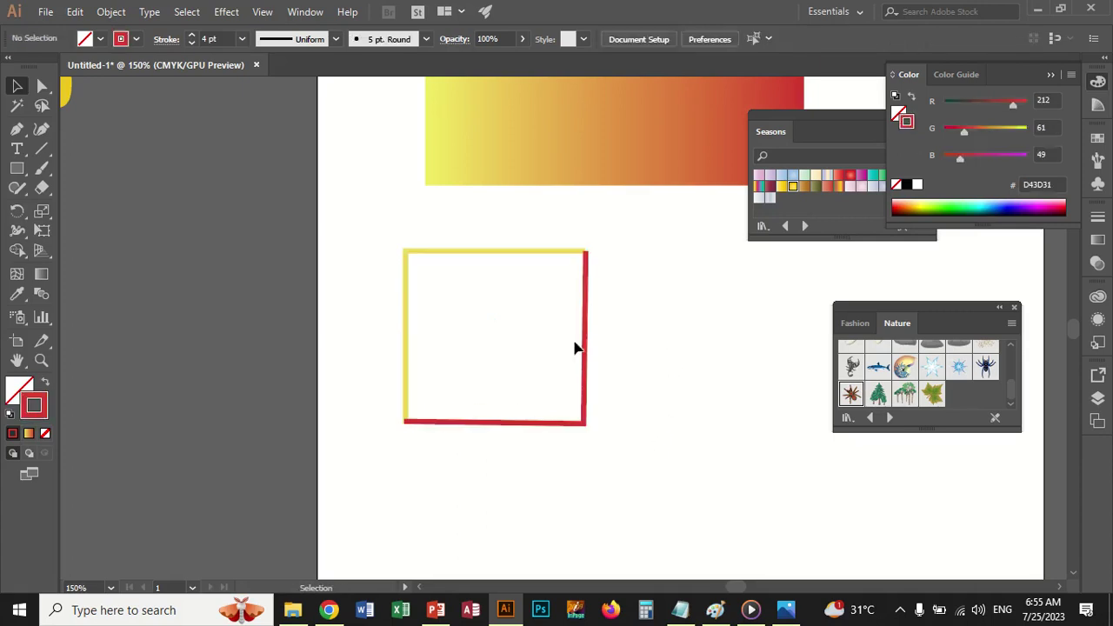
{"action": "left_click_drag", "start_coordinate": [587, 350], "coordinate": [606, 362]}
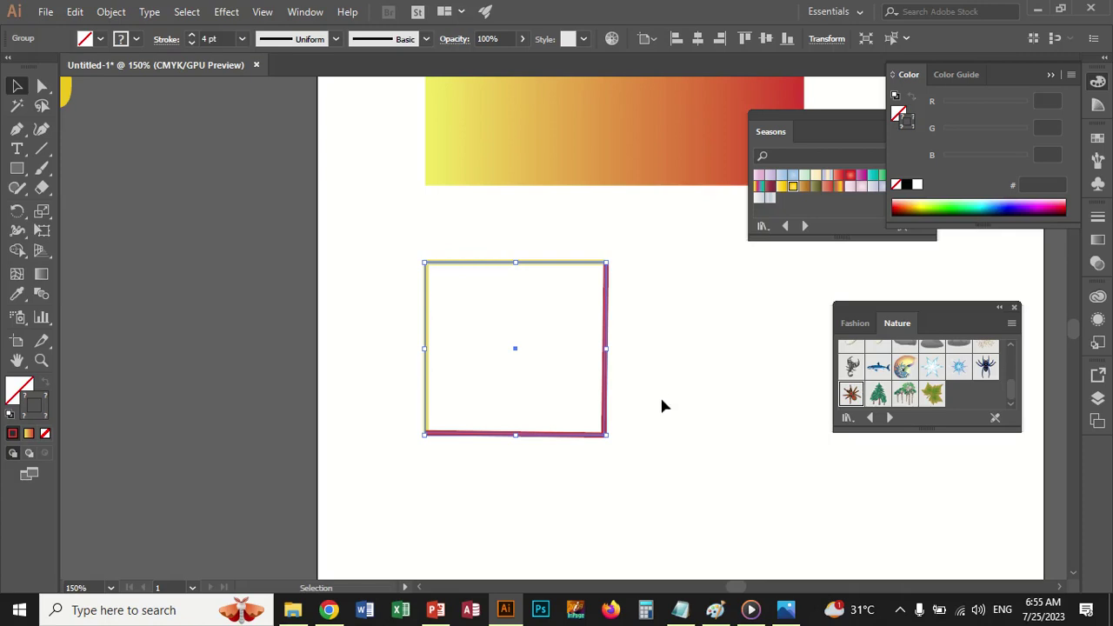
{"action": "key", "text": "a"}
{"action": "key", "text": "ctrl+minus"}
{"action": "key", "text": "ctrl+minus"}
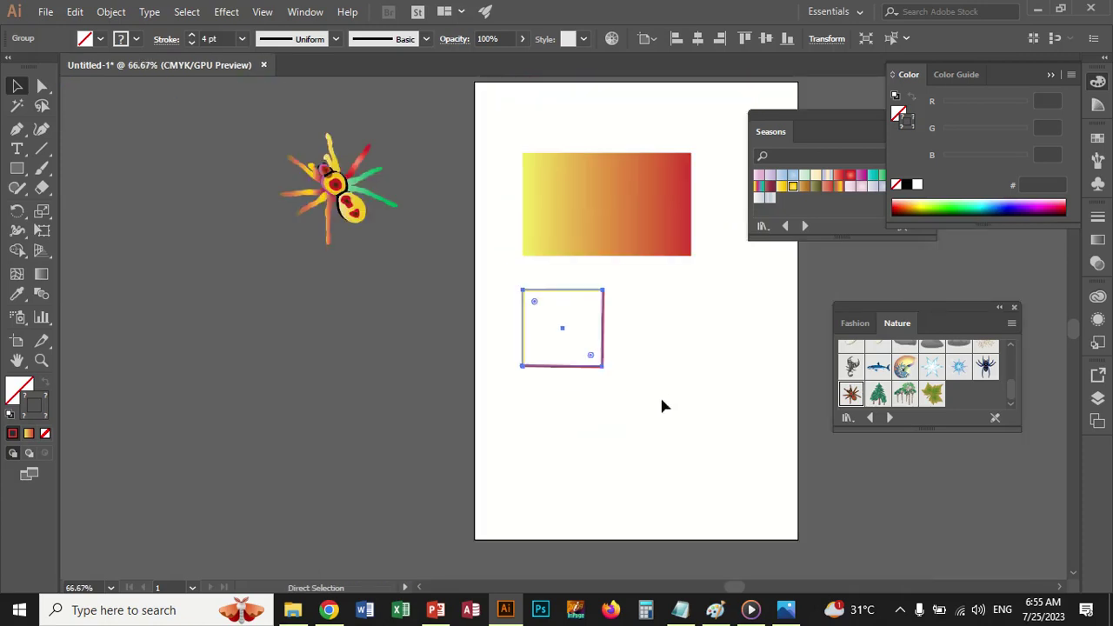
- Move the two-tone square frame onto the gradient rectangle and copy it below
{"action": "key", "text": "v"}
{"action": "left_click", "coordinate": [657, 402]}
{"action": "left_click_drag", "start_coordinate": [588, 365], "coordinate": [626, 238]}
{"action": "left_click", "coordinate": [649, 340]}
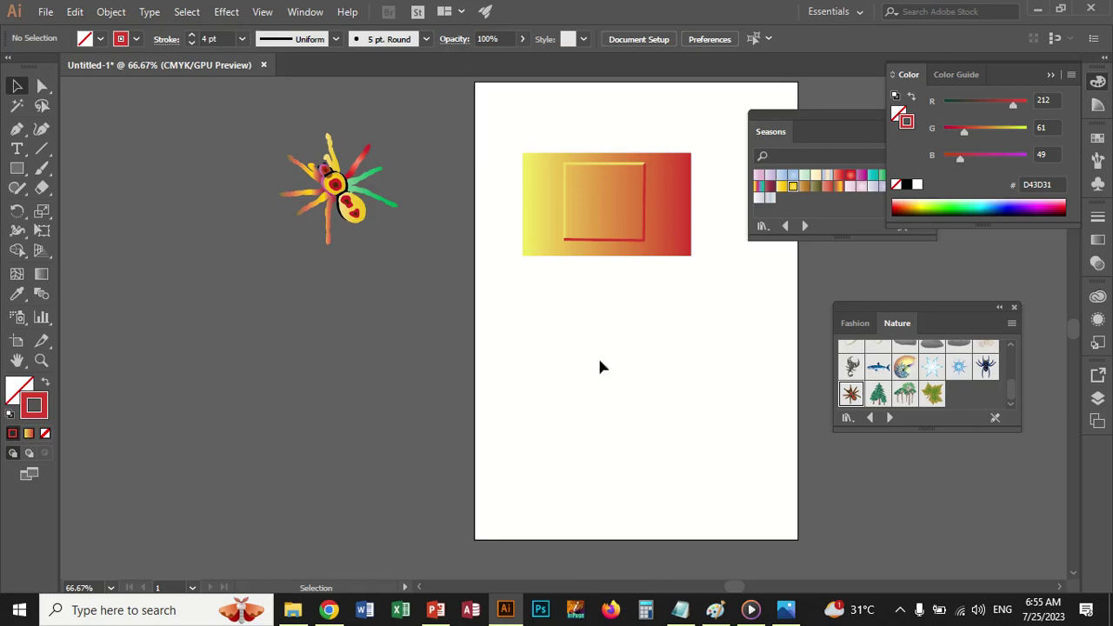
{"action": "left_click", "coordinate": [599, 244]}
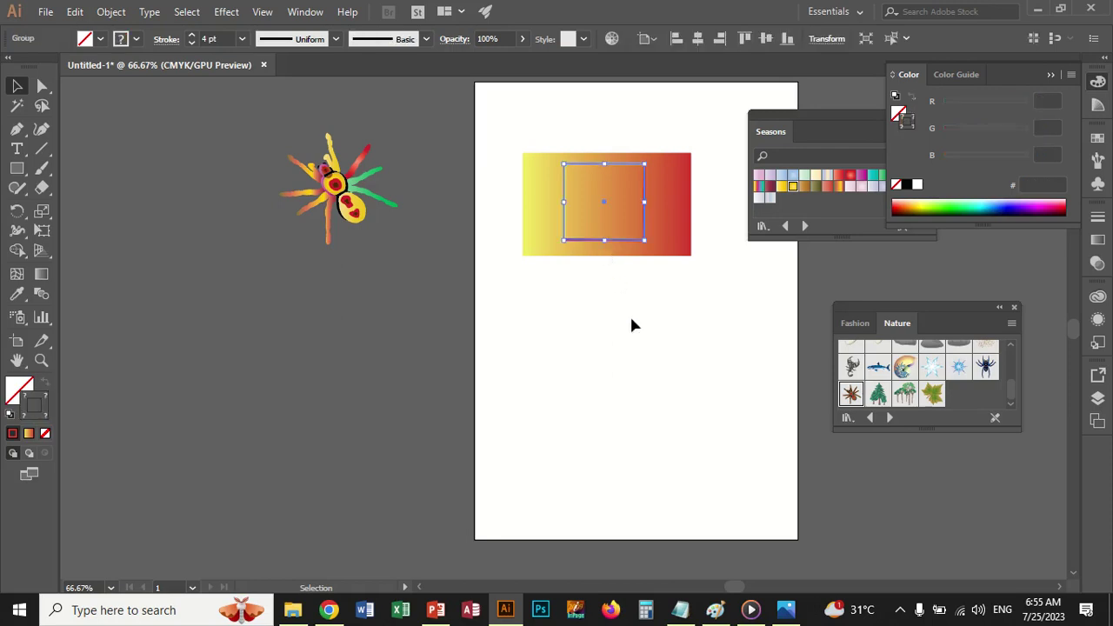
{"action": "key", "text": "ctrl+z"}
{"action": "key", "text": "ctrl+shift+z"}
{"action": "mouse_move", "coordinate": [619, 241]}
{"action": "left_mouse_down"}
{"action": "mouse_move", "coordinate": [630, 385]}
{"action": "mouse_move", "coordinate": [599, 304]}
{"action": "mouse_move", "coordinate": [596, 322]}
{"action": "left_mouse_up"}
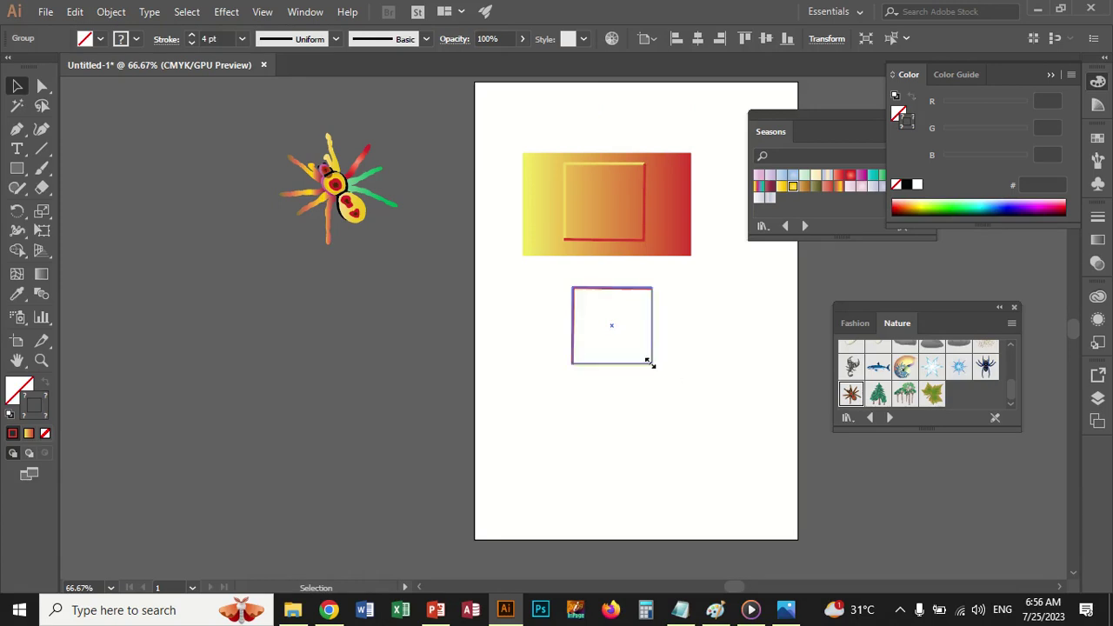
- Shrink the copied frame and move it up inside the larger frame on the gradient
{"action": "left_click_drag", "start_coordinate": [654, 366], "coordinate": [632, 343]}
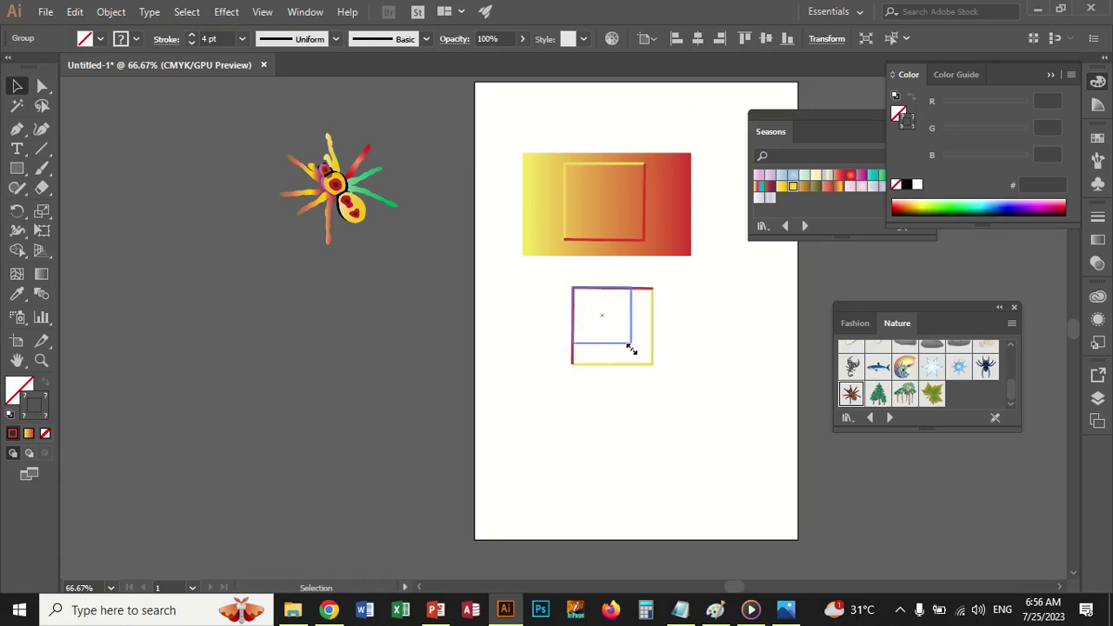
{"action": "left_click", "coordinate": [618, 255], "text": "shift"}
{"action": "left_click", "coordinate": [665, 373]}
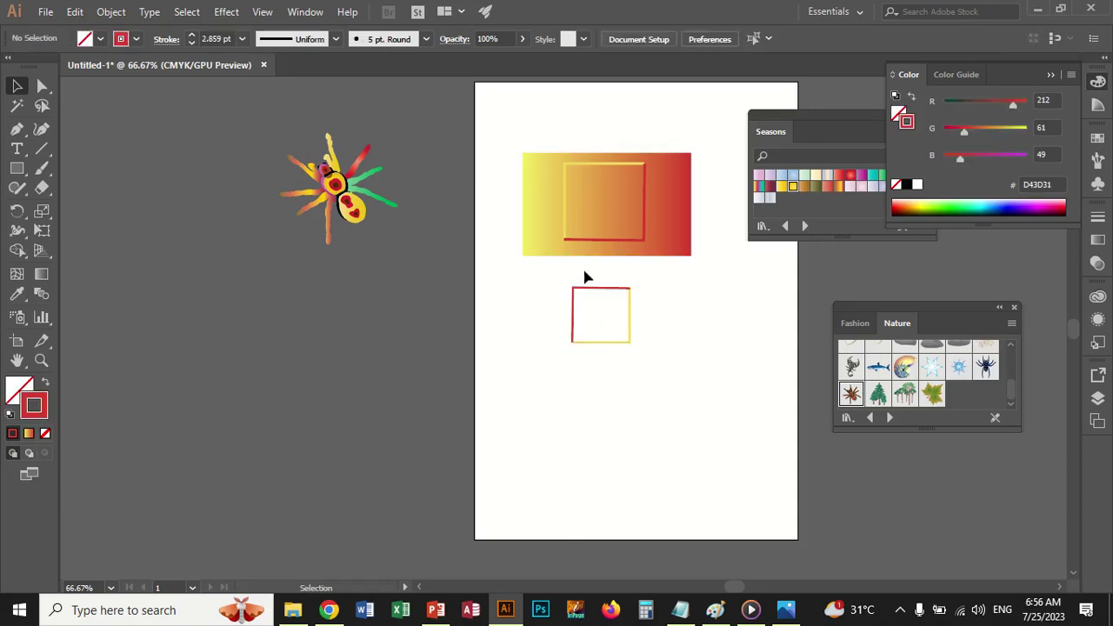
{"action": "mouse_move", "coordinate": [590, 290]}
{"action": "left_mouse_down"}
{"action": "mouse_move", "coordinate": [603, 225]}
{"action": "mouse_move", "coordinate": [591, 178]}
{"action": "left_mouse_up"}
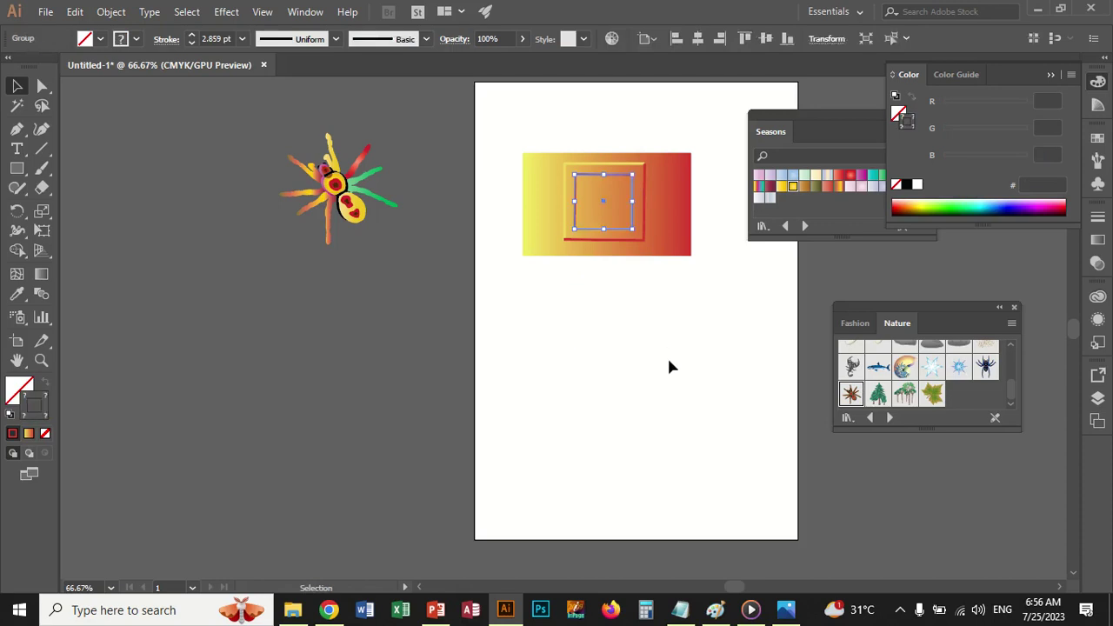
{"action": "left_click", "coordinate": [668, 374]}
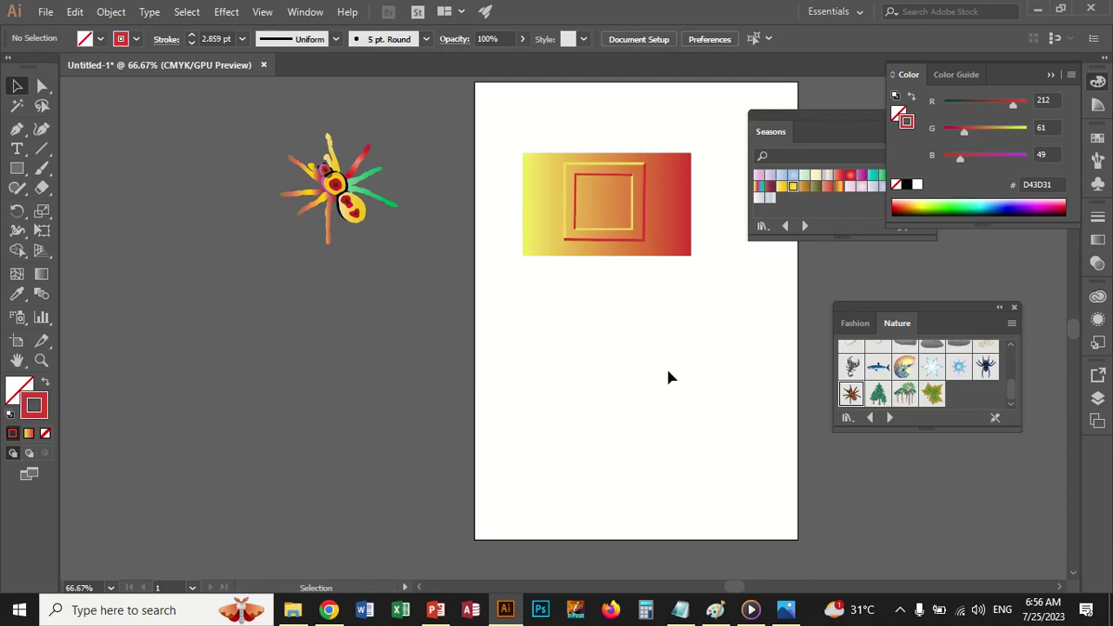
{"action": "left_click", "coordinate": [626, 227]}
{"action": "left_click", "coordinate": [622, 224]}
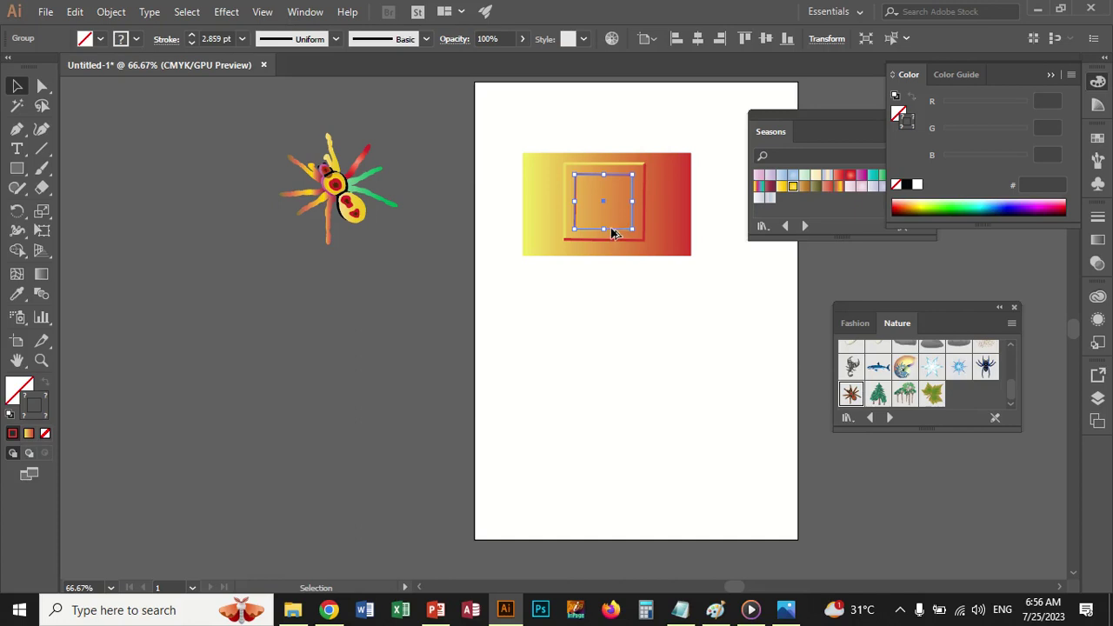
- Copy the small frame, unrotate it, shrink it to about 44 px, and centre it in the gradient
{"action": "left_click_drag", "start_coordinate": [611, 233], "coordinate": [623, 338]}
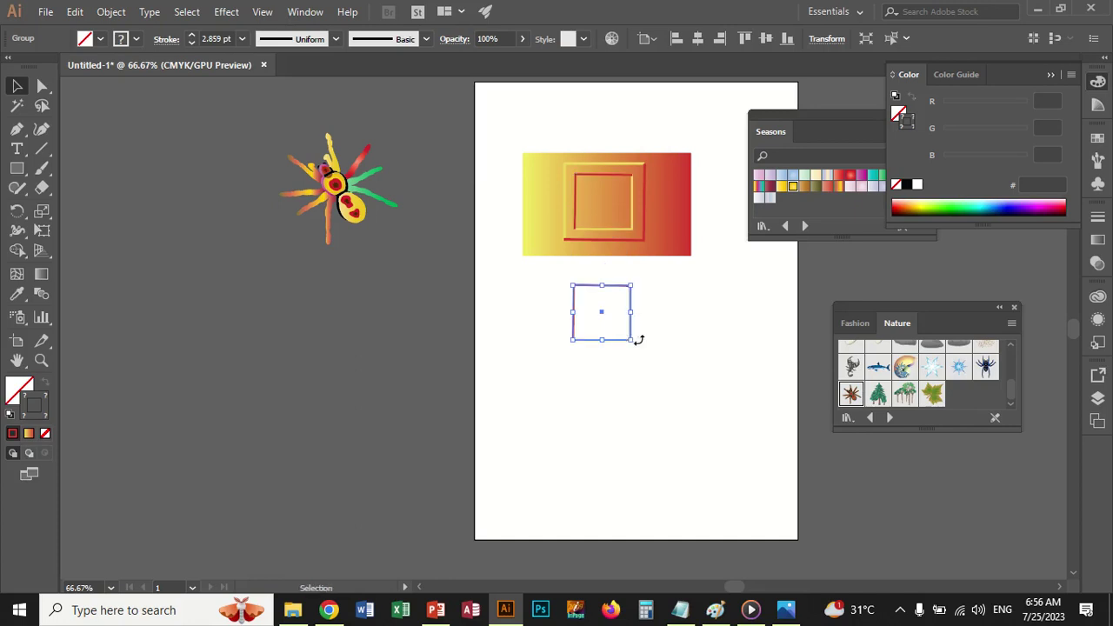
{"action": "left_click_drag", "start_coordinate": [637, 342], "coordinate": [591, 306]}
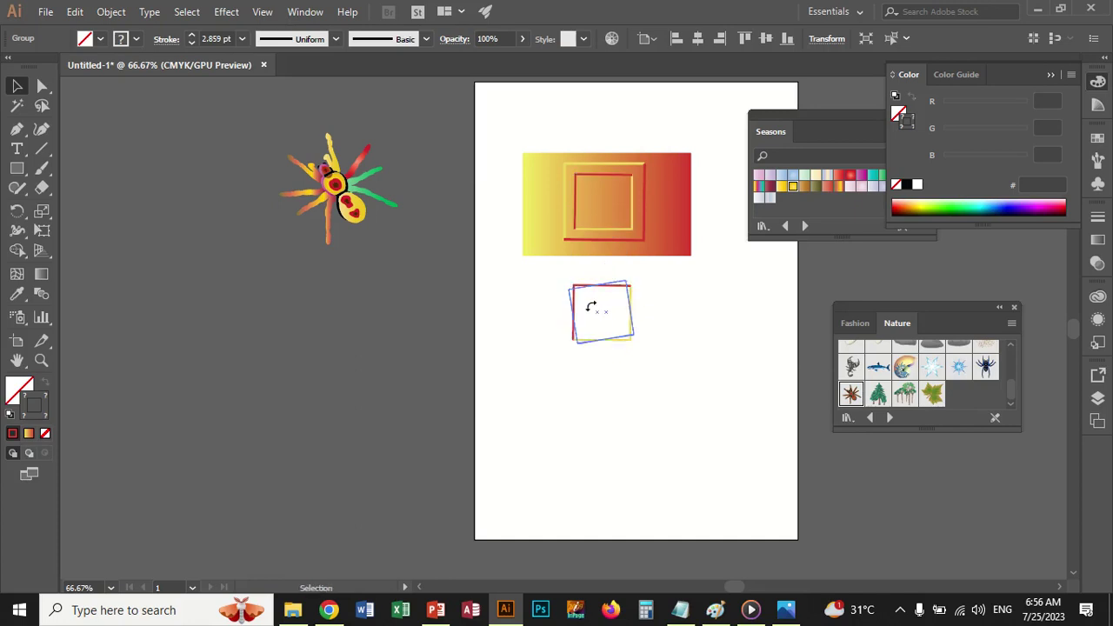
{"action": "left_click_drag", "start_coordinate": [591, 306], "coordinate": [592, 306]}
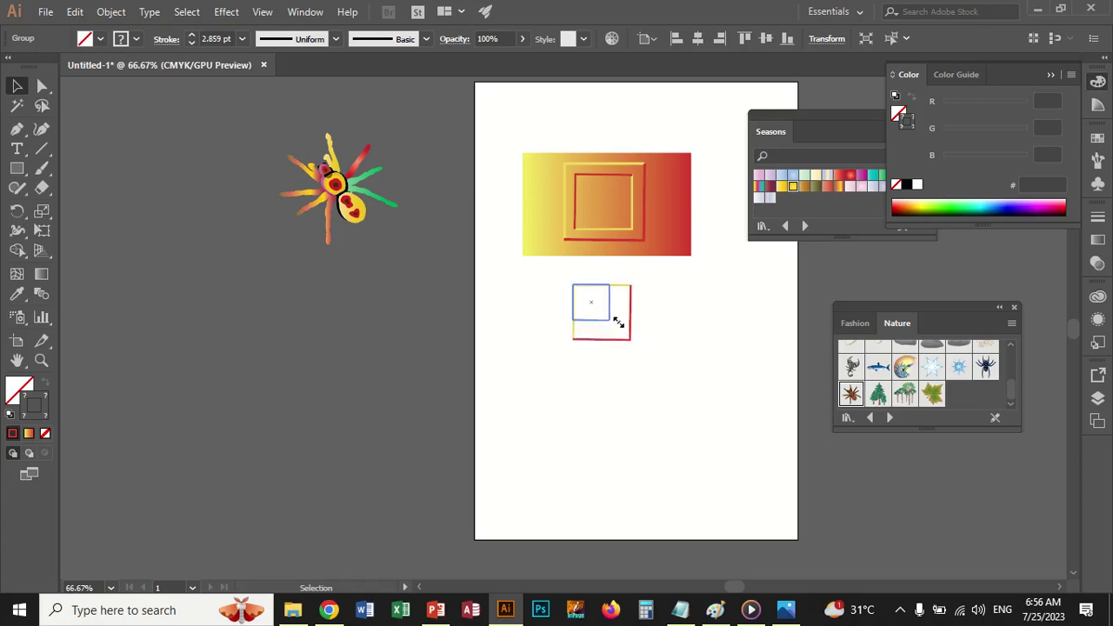
{"action": "left_click_drag", "start_coordinate": [632, 341], "coordinate": [611, 320]}
{"action": "left_click", "coordinate": [626, 354]}
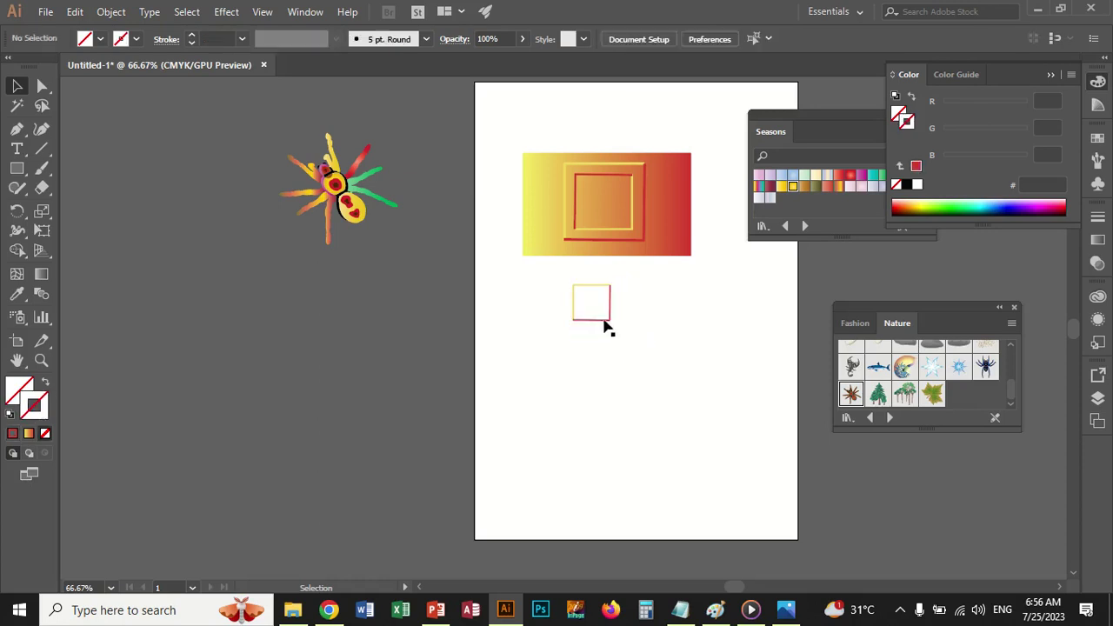
{"action": "left_click", "coordinate": [613, 313]}
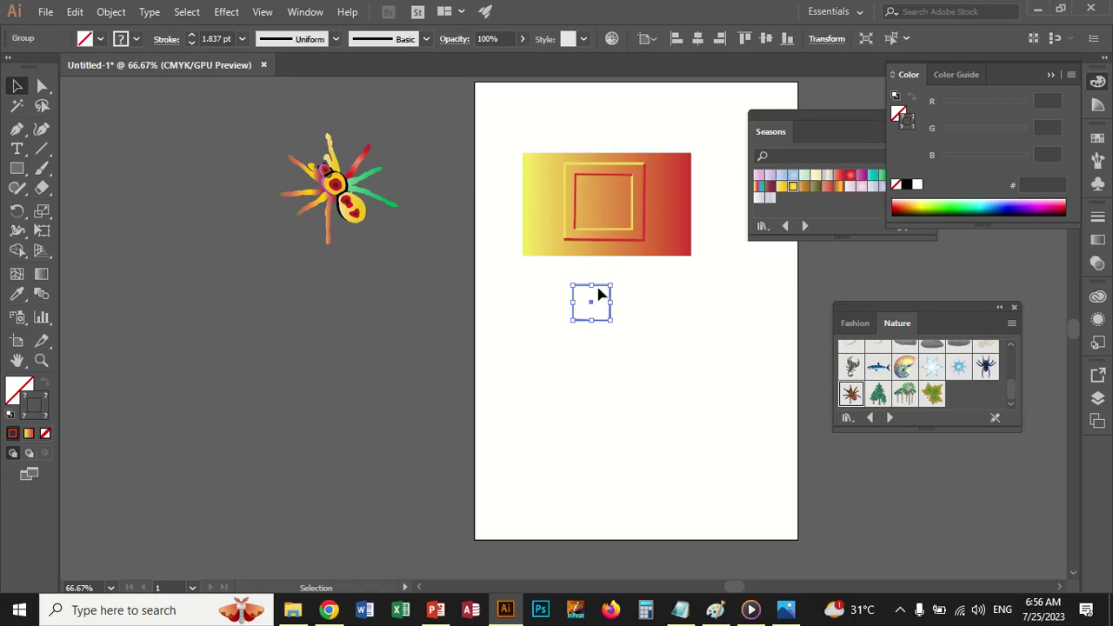
{"action": "left_click", "coordinate": [620, 333]}
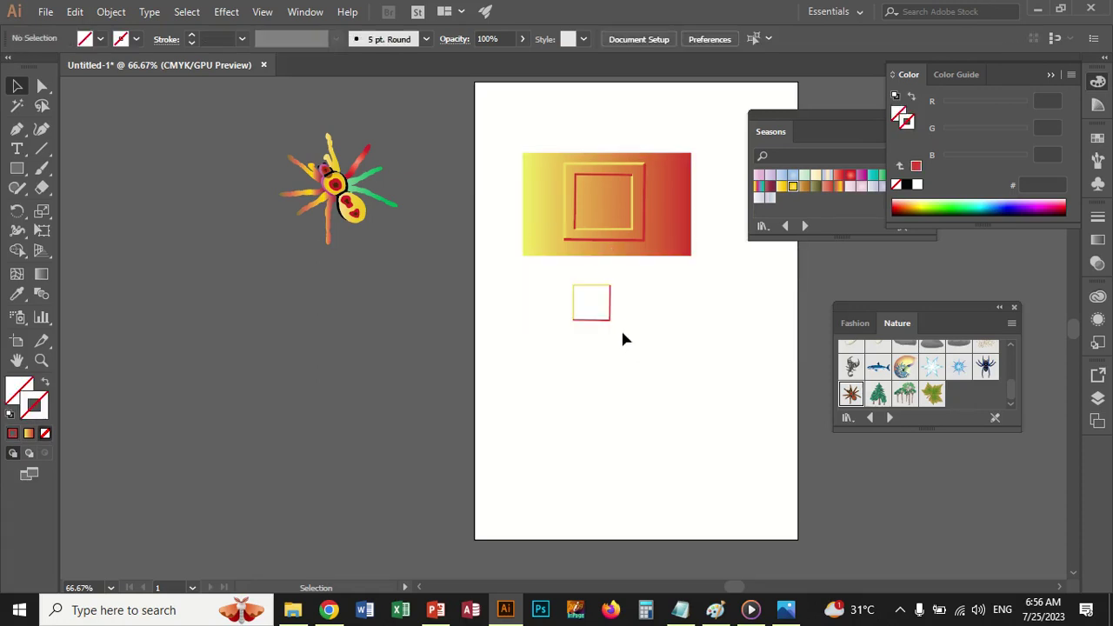
{"action": "left_click", "coordinate": [612, 300]}
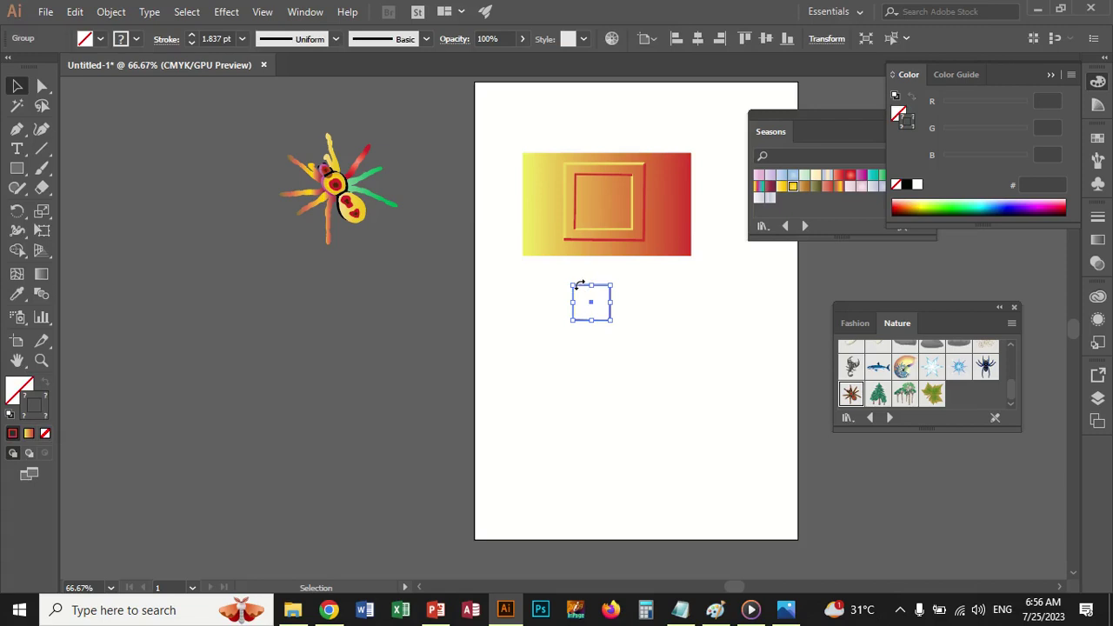
{"action": "left_click_drag", "start_coordinate": [581, 293], "coordinate": [592, 192]}
{"action": "left_click", "coordinate": [645, 335]}
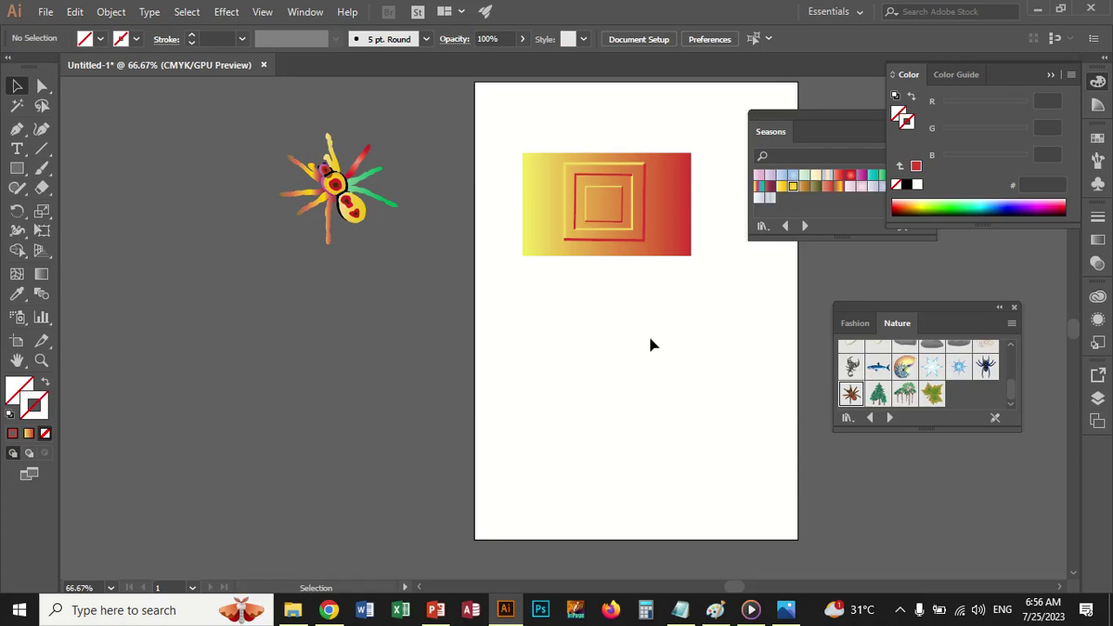
- Search Google in a new Chrome tab for 'download free gradients for illustrator'
{"action": "left_click", "coordinate": [329, 609]}
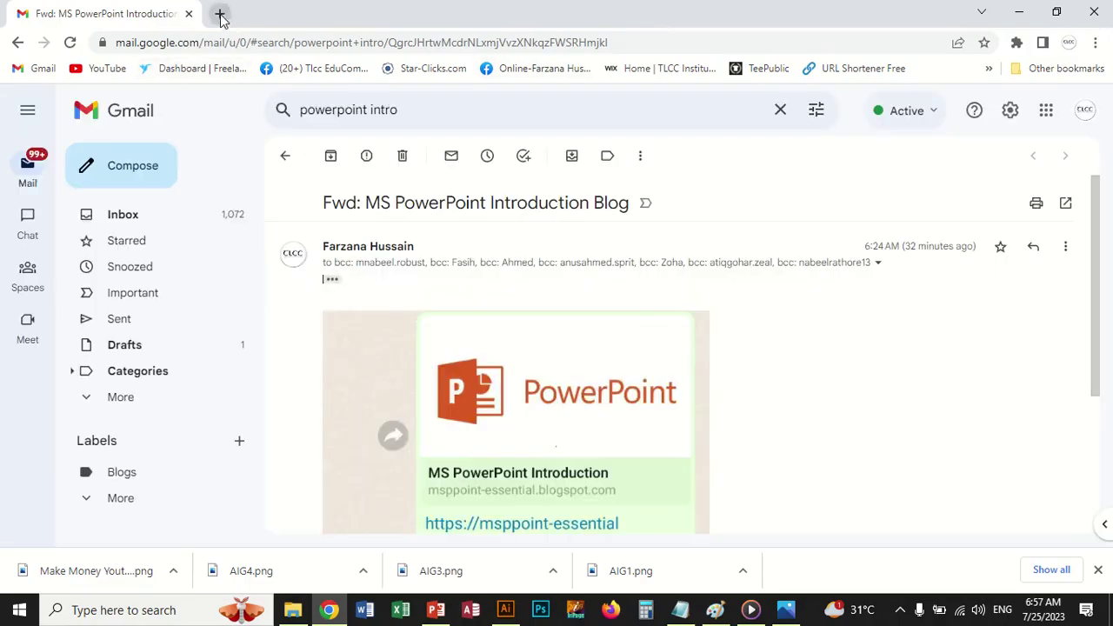
{"action": "left_click", "coordinate": [219, 14]}
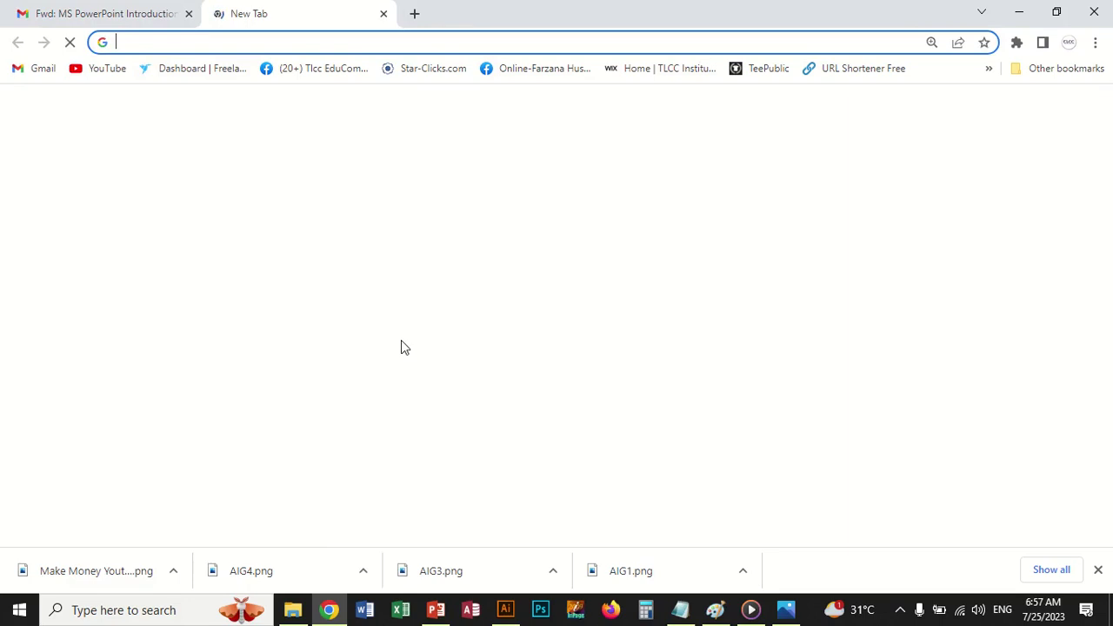
{"action": "left_click", "coordinate": [390, 367]}
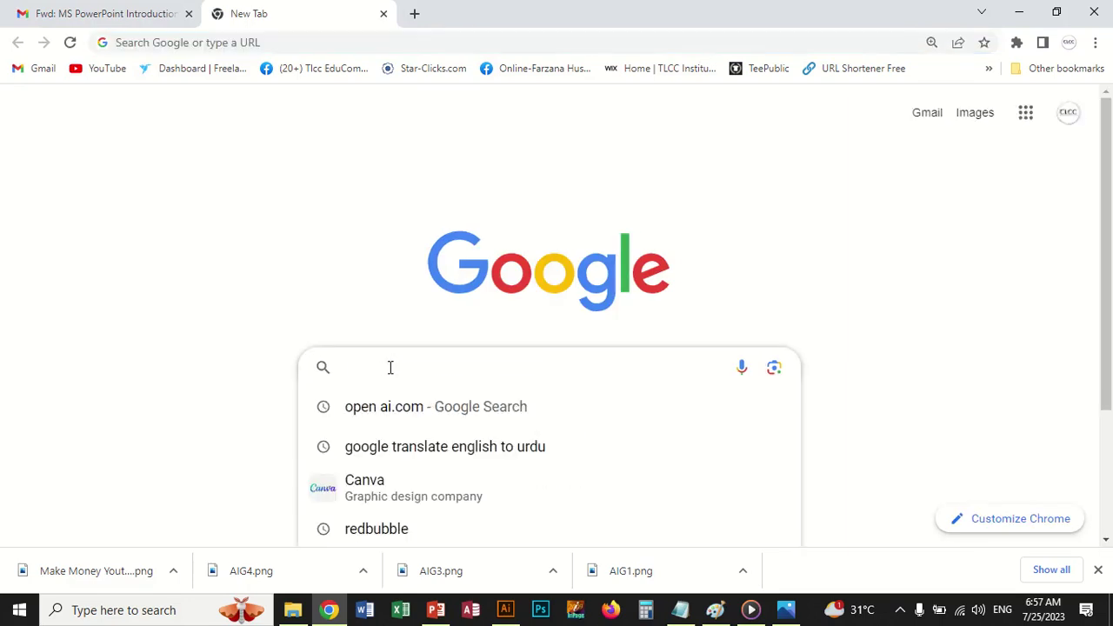
{"action": "type", "text": "do"}
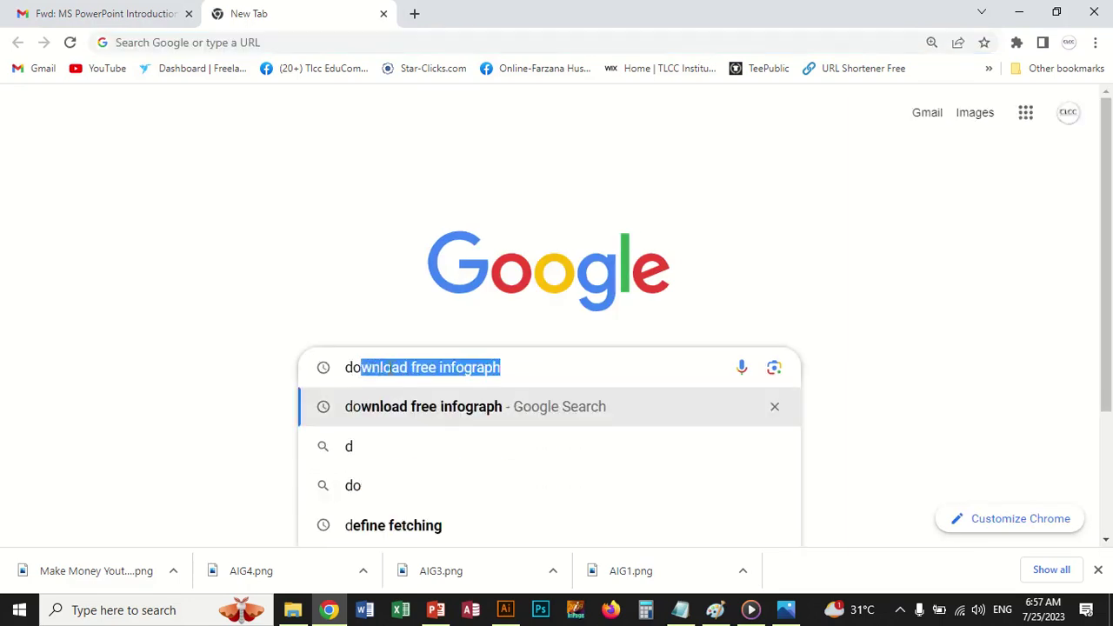
{"action": "type", "text": "wnload"}
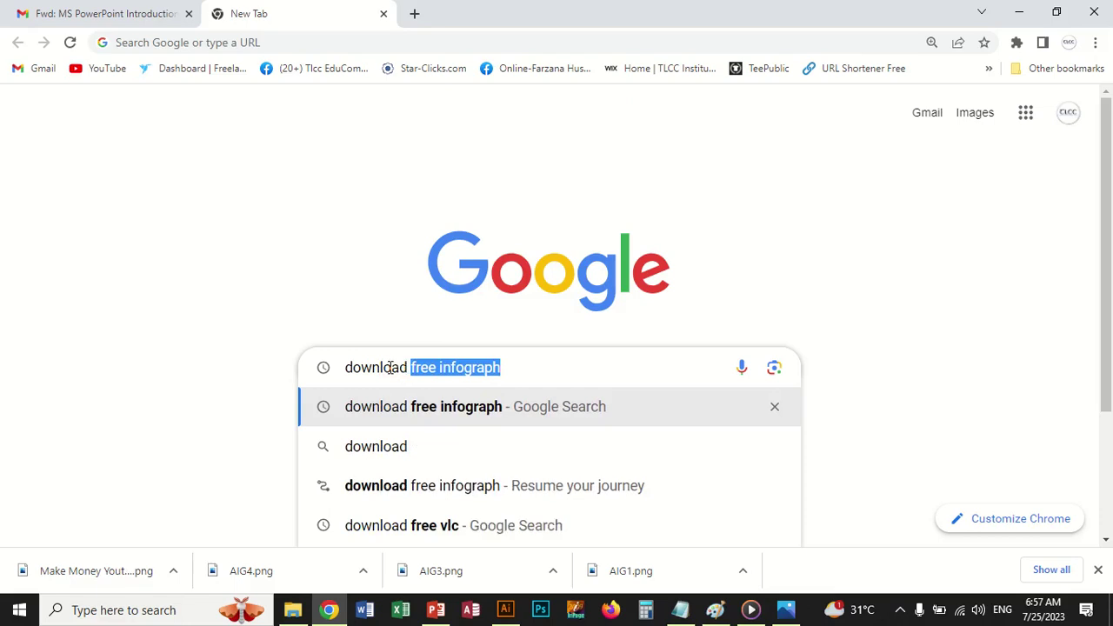
{"action": "type", "text": " free "}
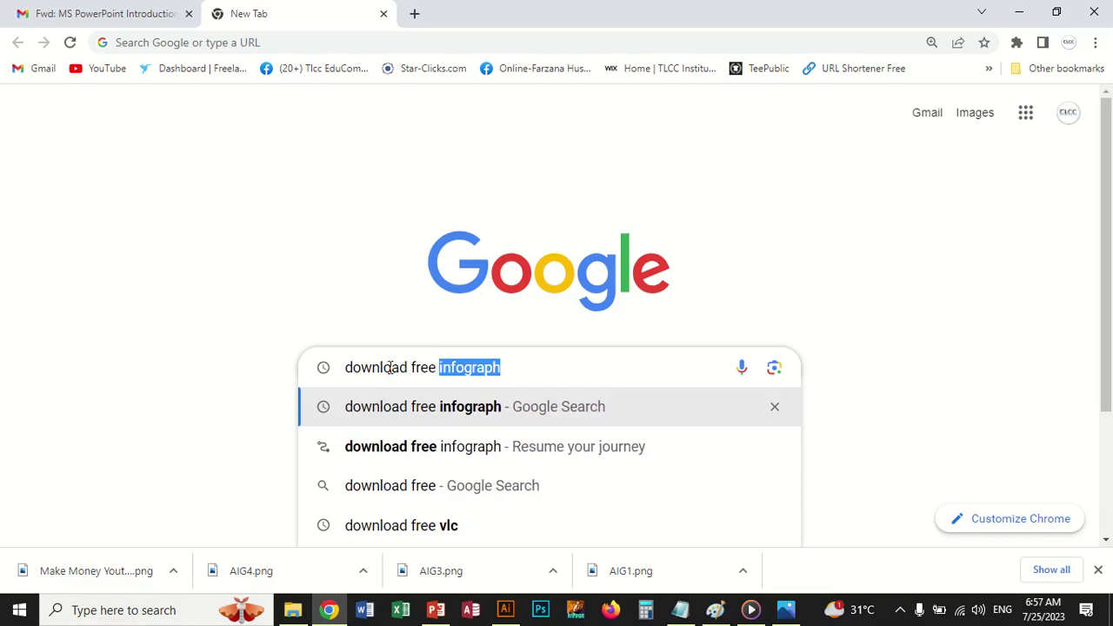
{"action": "type", "text": "gradien"}
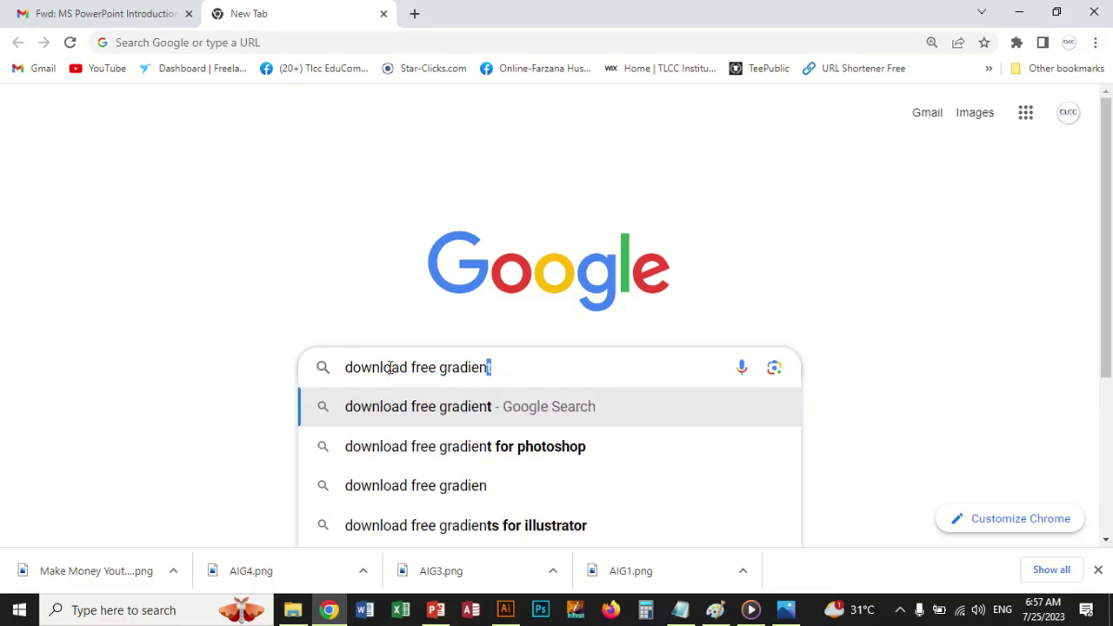
{"action": "type", "text": "t"}
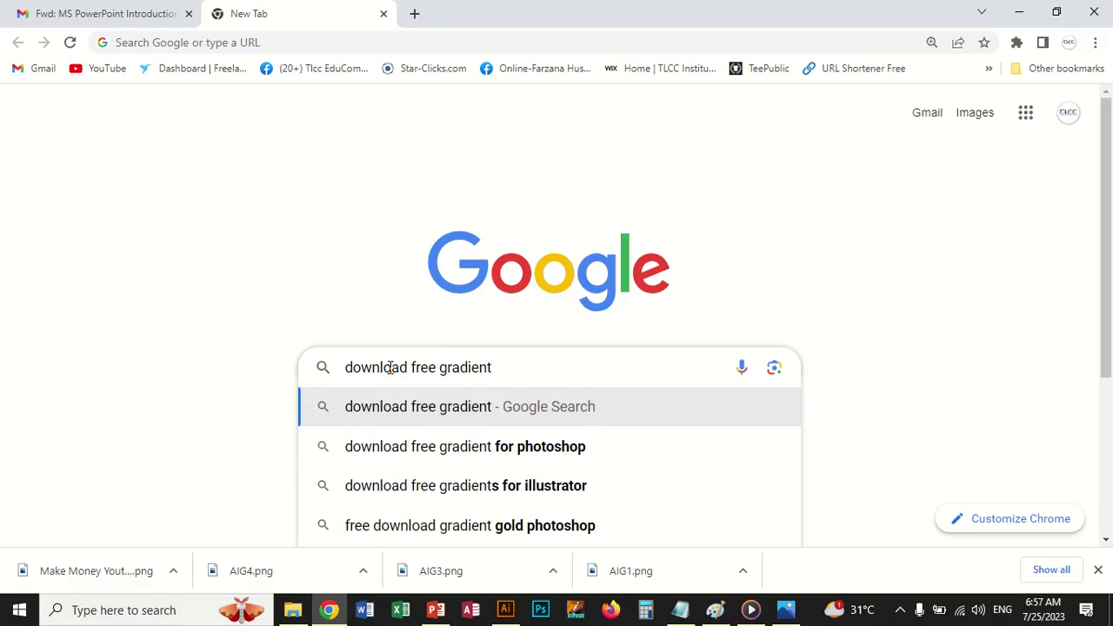
{"action": "key", "text": "Down"}
{"action": "key", "text": "Down"}
{"action": "key", "text": "Return"}
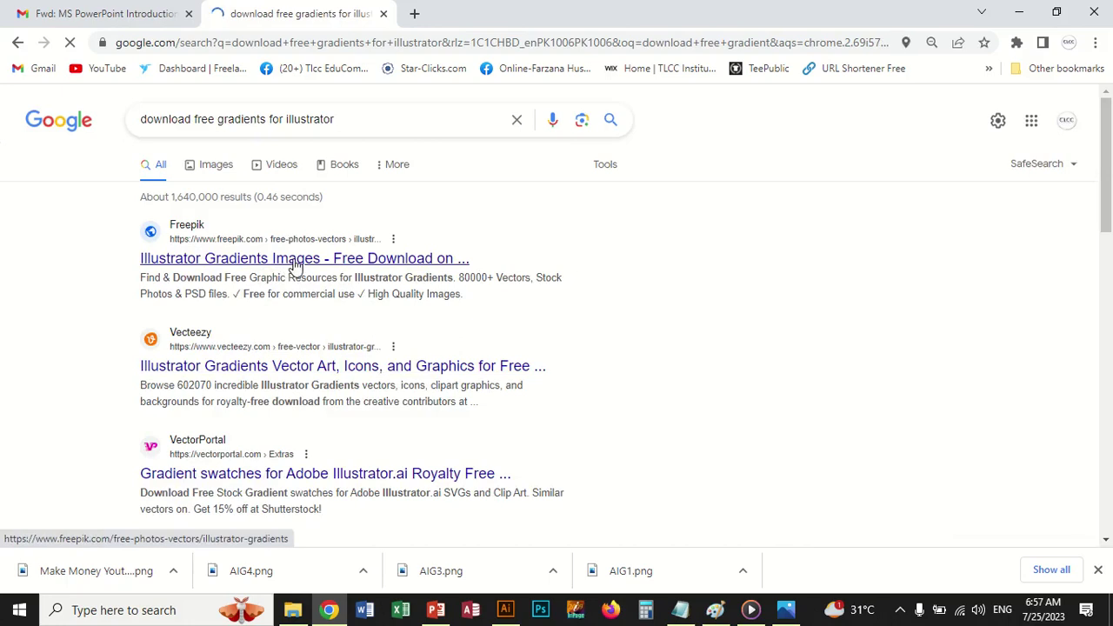
- Open the Vecteezy result in a new tab and bring up the Freepik link's options
{"action": "right_click", "coordinate": [309, 372]}
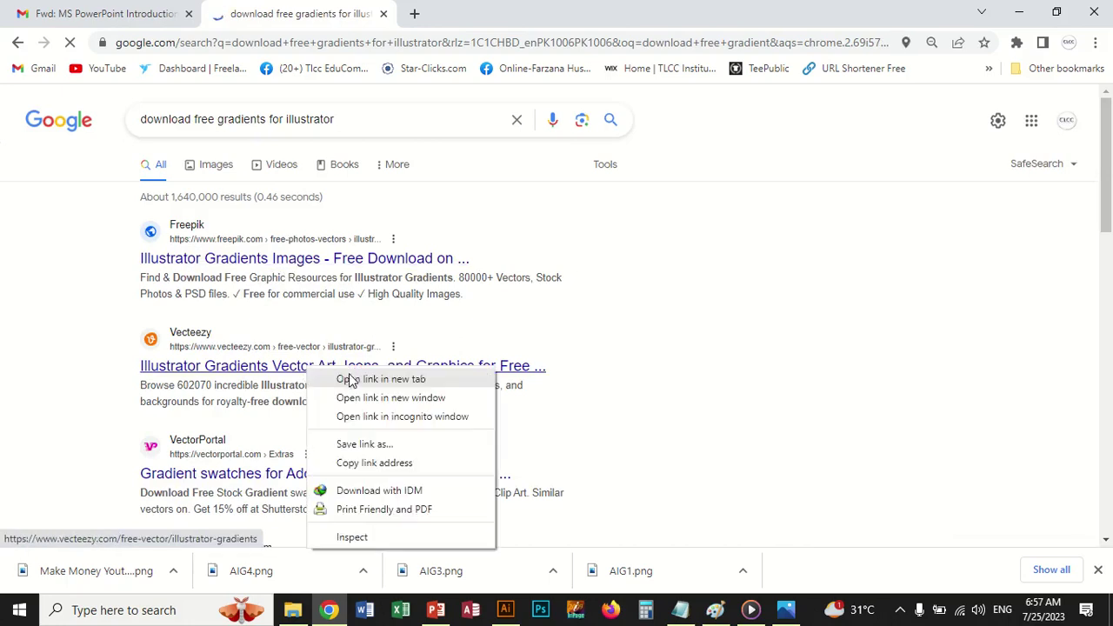
{"action": "left_click", "coordinate": [352, 381]}
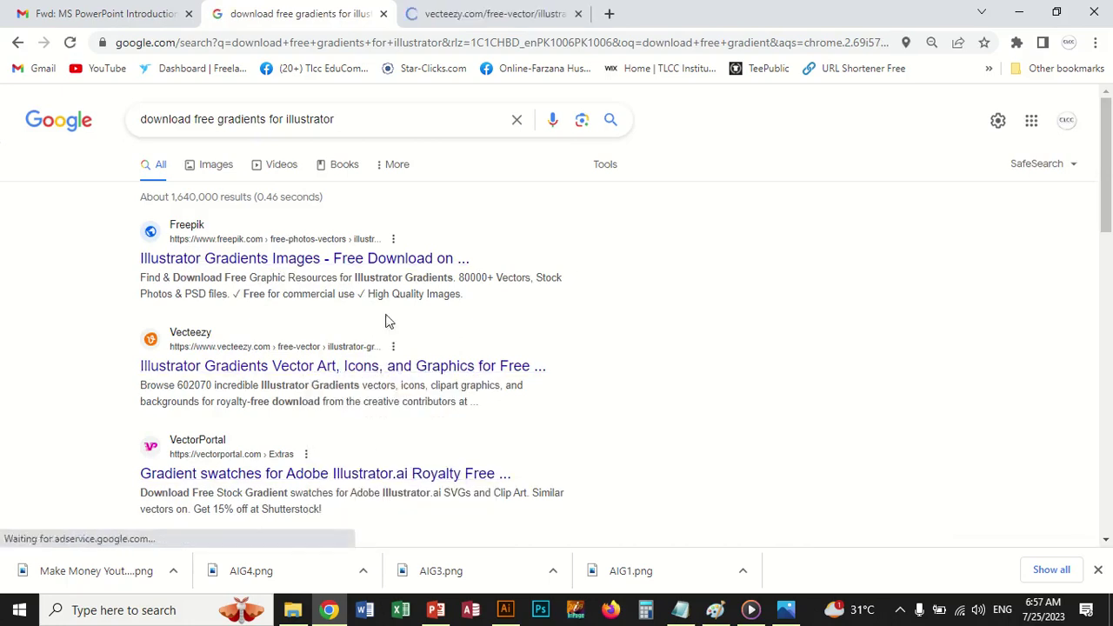
{"action": "right_click", "coordinate": [349, 261]}
- Open the Freepik result in a new tab and close the Vecteezy promo popup
{"action": "left_click", "coordinate": [379, 271]}
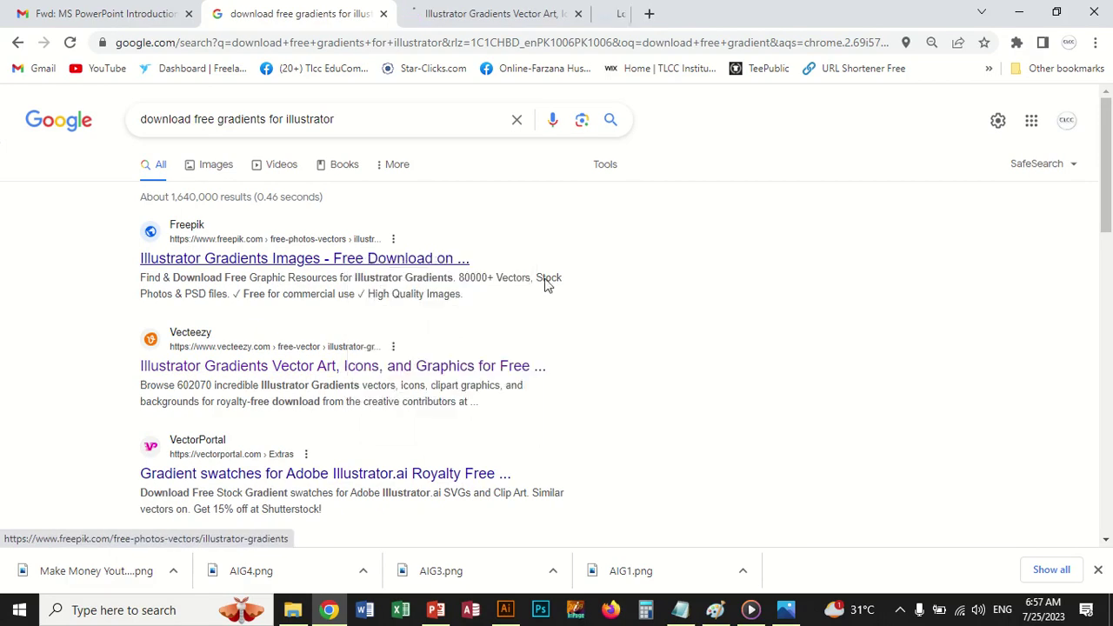
{"action": "left_click", "coordinate": [539, 11]}
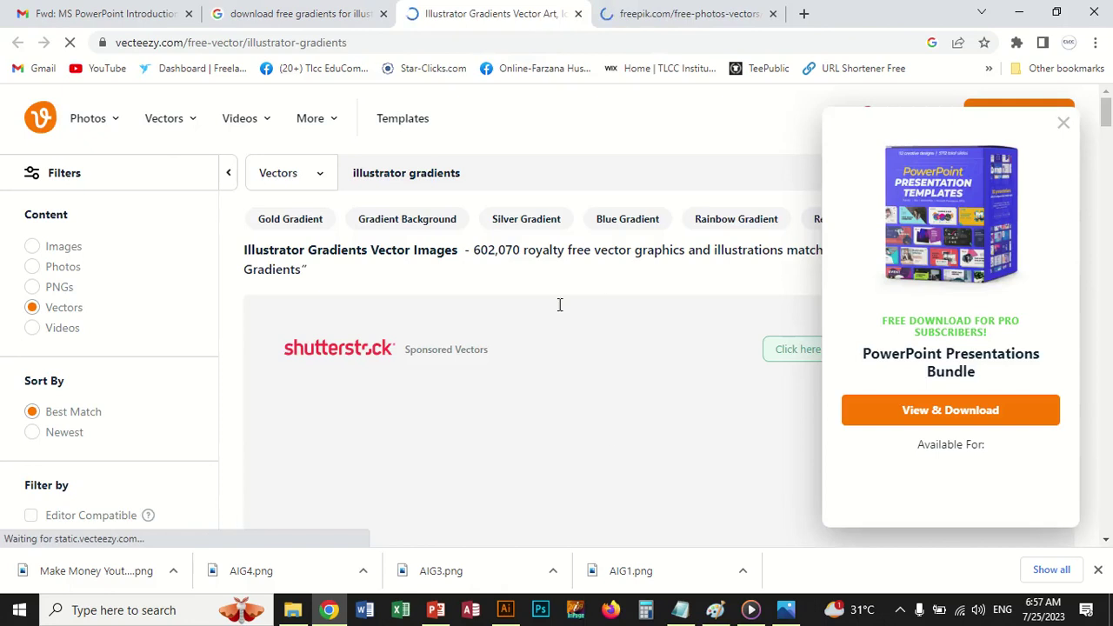
{"action": "left_click", "coordinate": [1064, 124]}
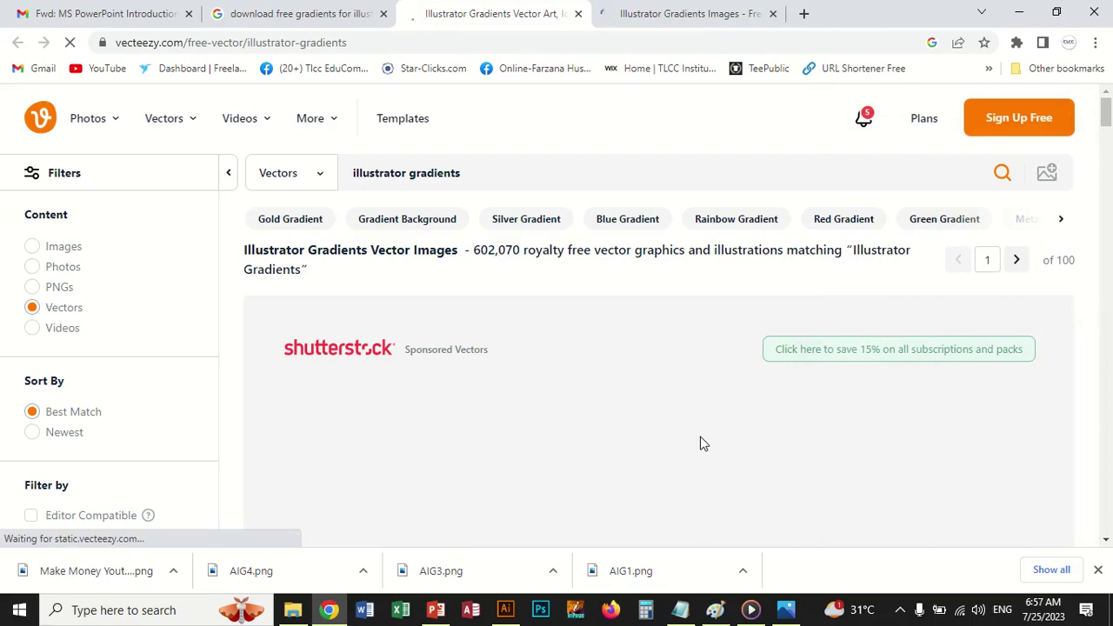
- Open and browse Vecteezy's metallic gold-and-silver gradient collection
{"action": "scroll", "coordinate": [700, 435], "scroll_direction": "down", "scroll_amount": 5}
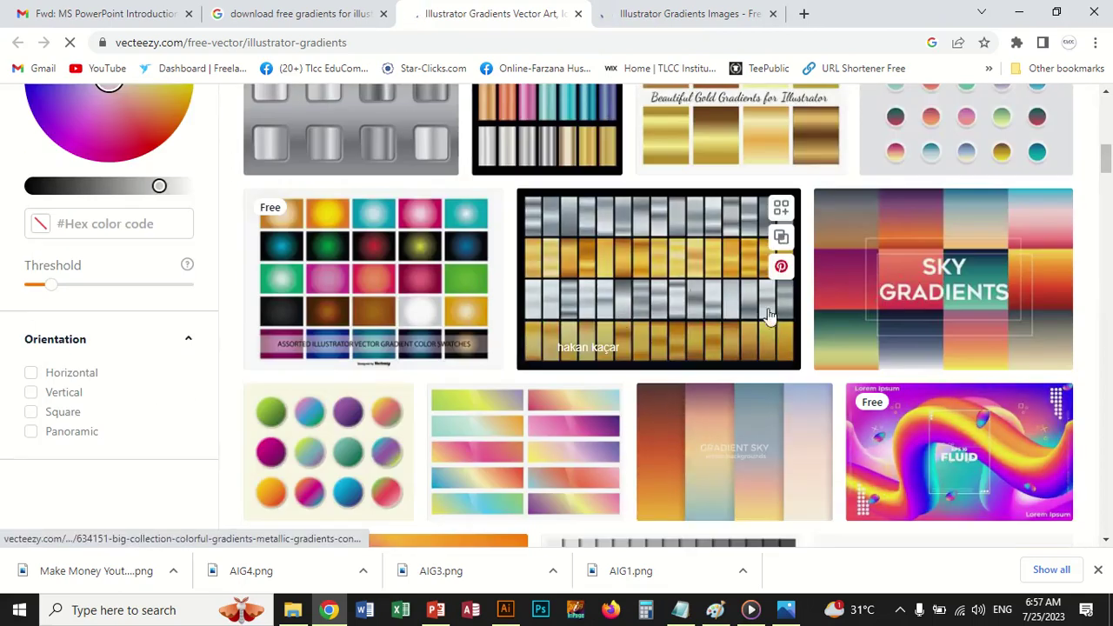
{"action": "mouse_move", "coordinate": [658, 278]}
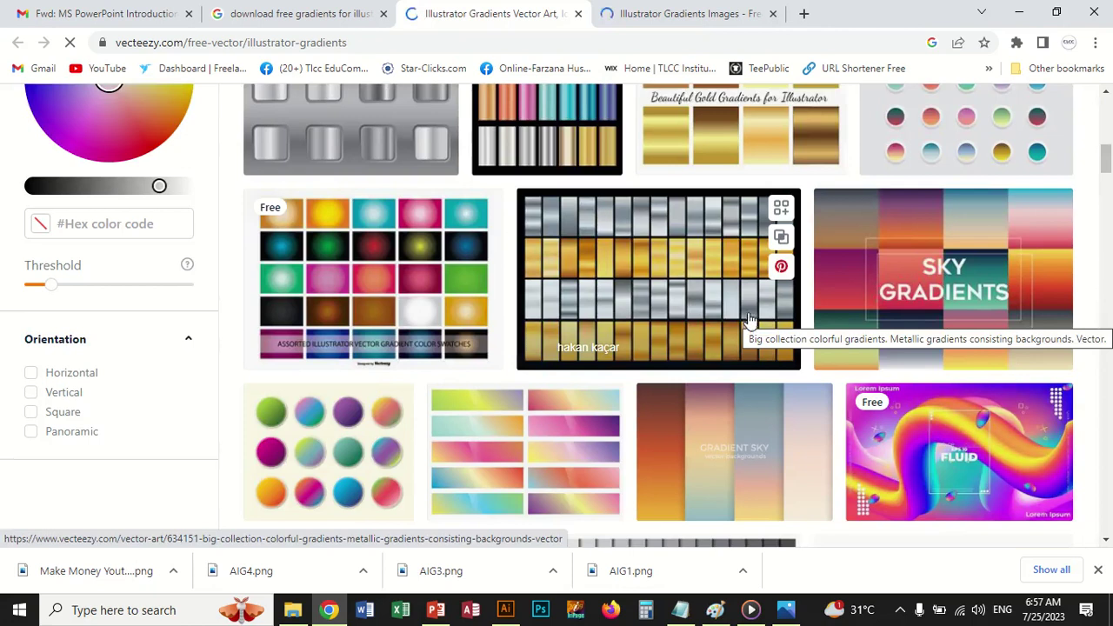
{"action": "left_click", "coordinate": [698, 286]}
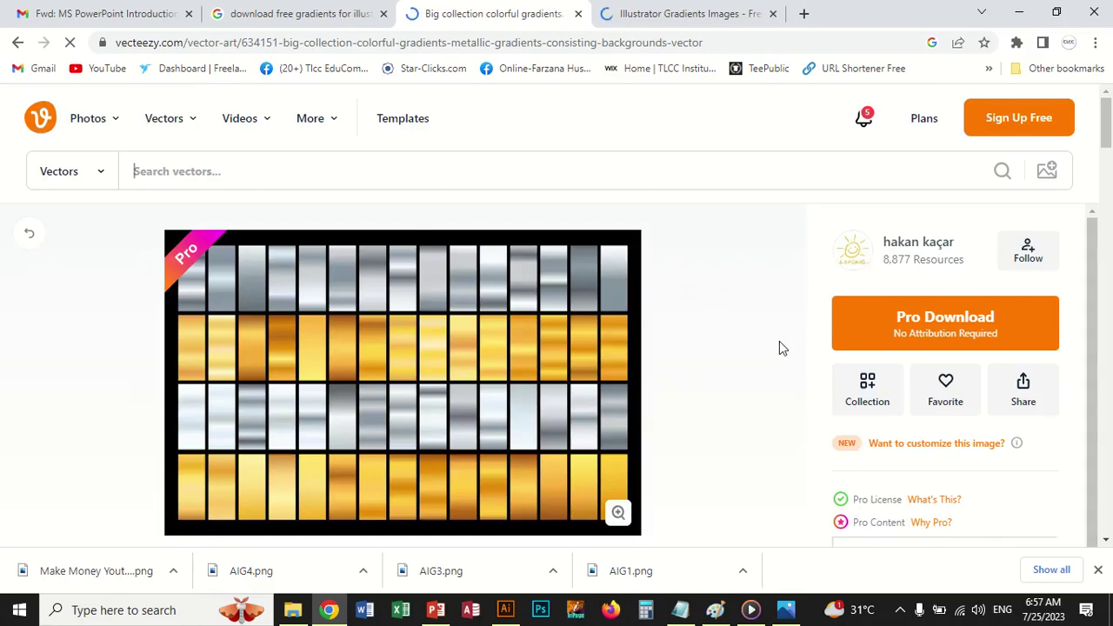
{"action": "scroll", "coordinate": [914, 383], "scroll_direction": "down", "scroll_amount": 4}
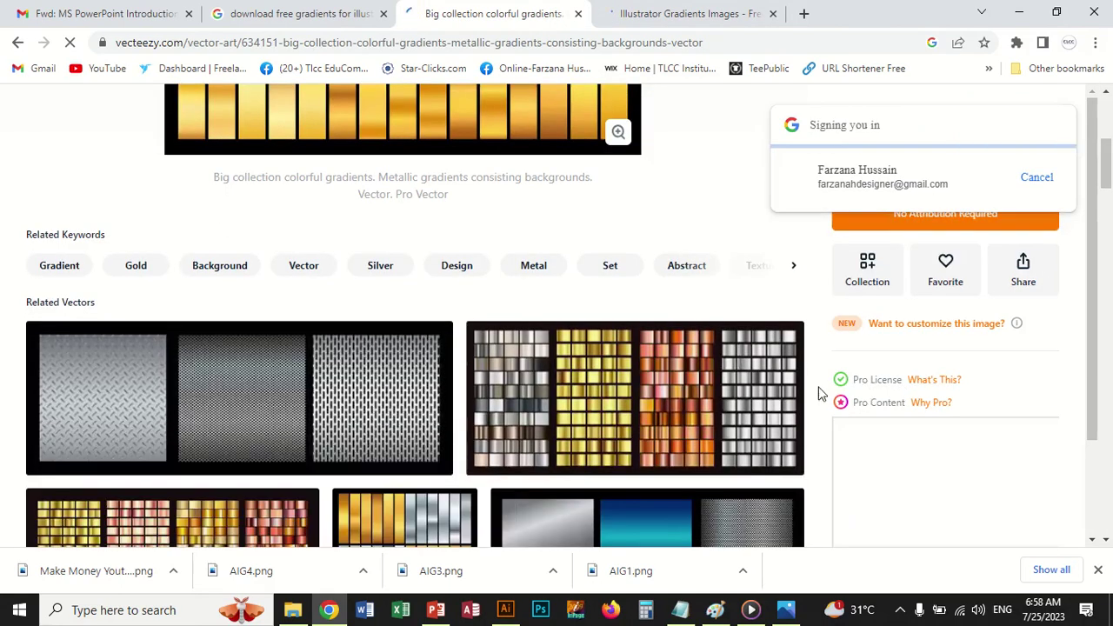
{"action": "scroll", "coordinate": [804, 392], "scroll_direction": "up", "scroll_amount": 5}
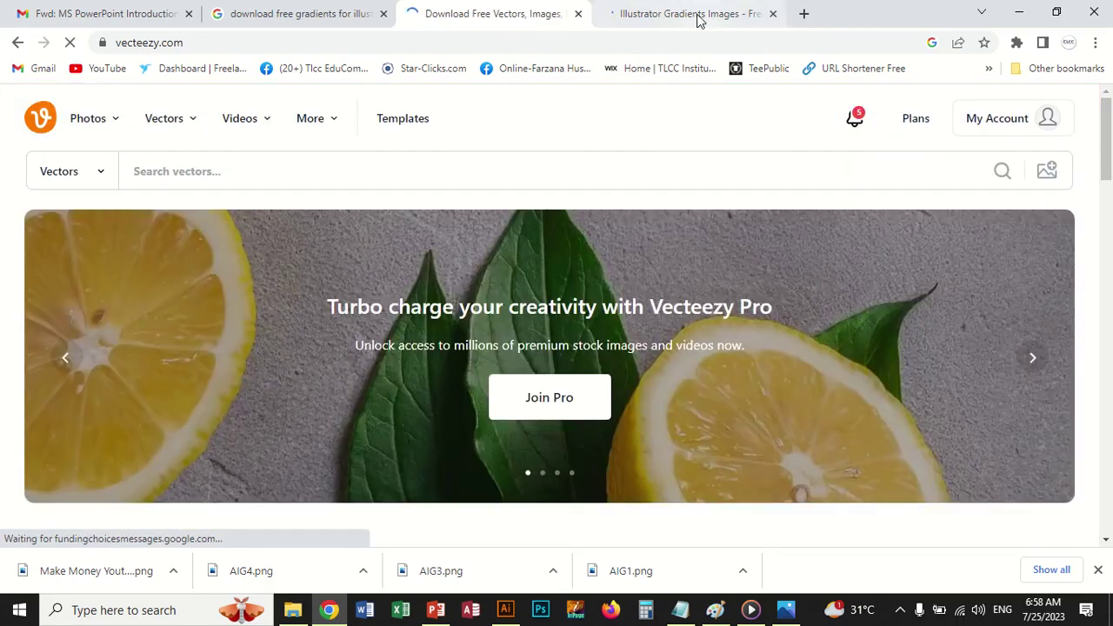
- Open the yellow gold metallic gradients set from the Freepik results
{"action": "left_click", "coordinate": [699, 16]}
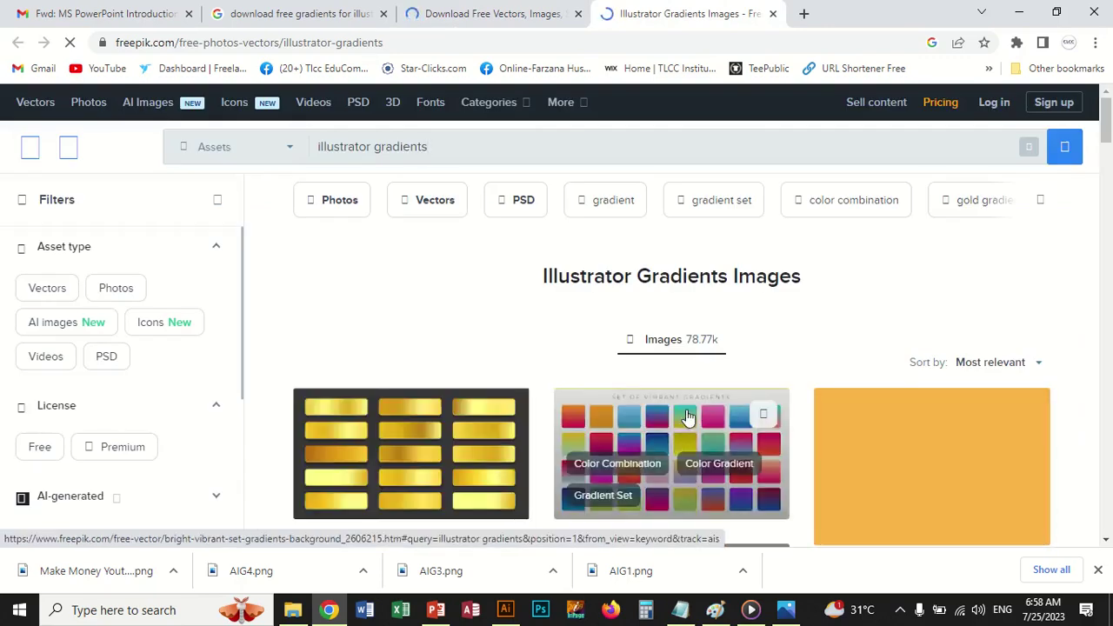
{"action": "scroll", "coordinate": [689, 416], "scroll_direction": "down", "scroll_amount": 2}
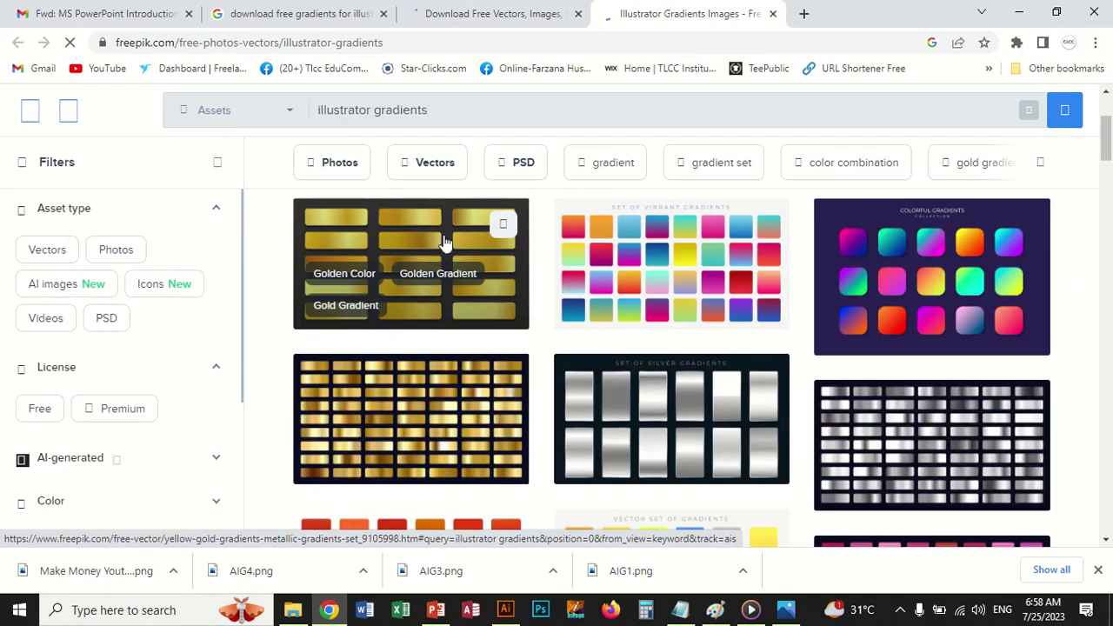
{"action": "left_click", "coordinate": [443, 236]}
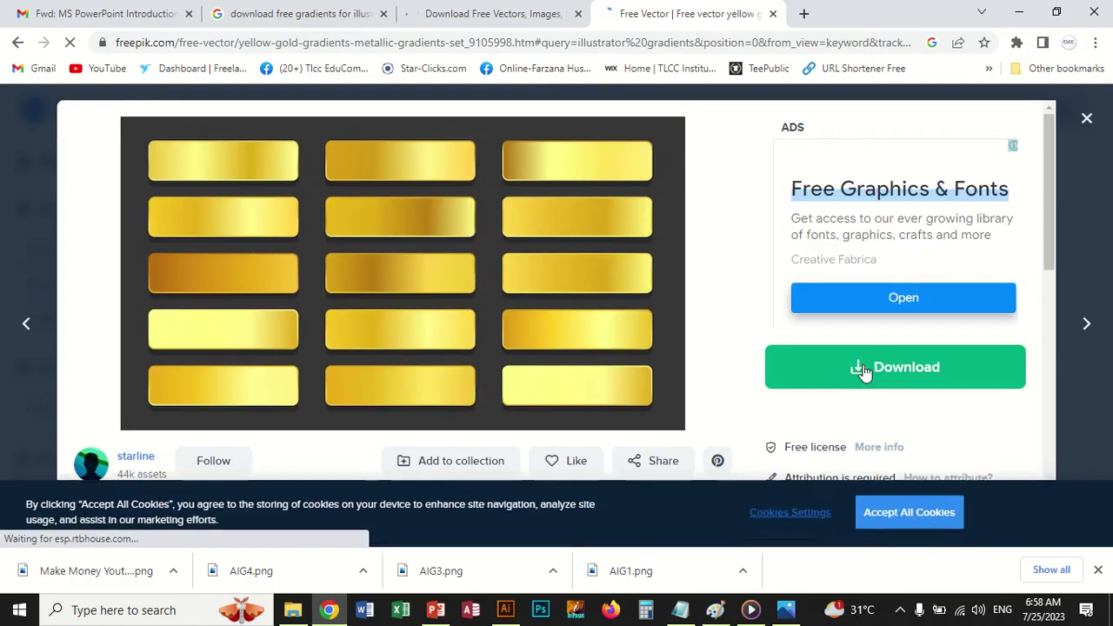
- Start the free download of the gold gradients set, dismissing the premium upsell panel
{"action": "left_click", "coordinate": [863, 370]}
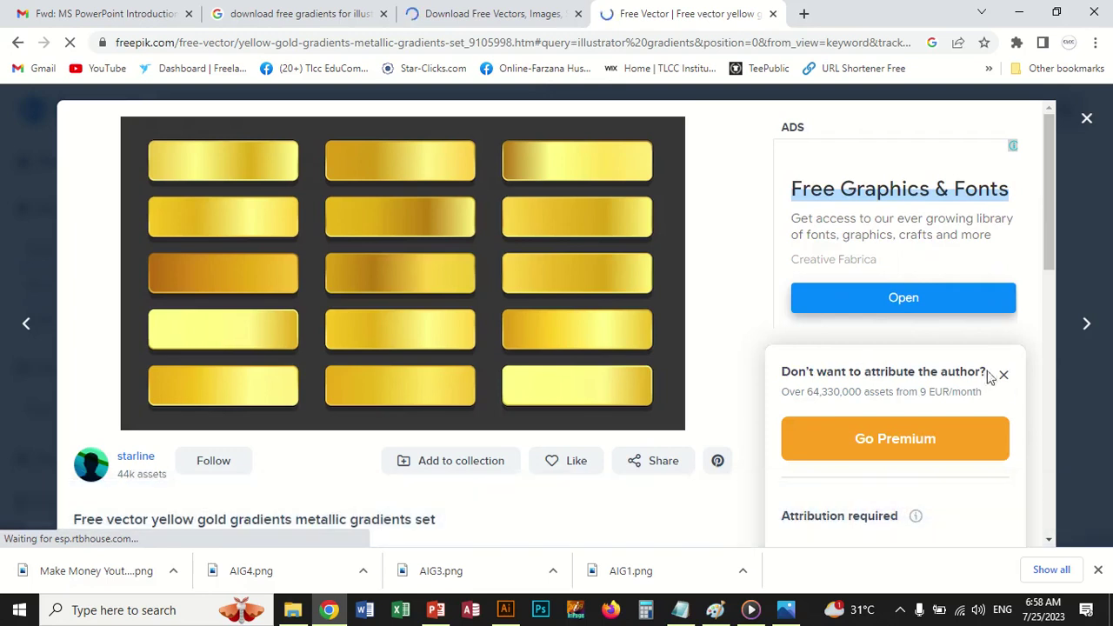
{"action": "left_click", "coordinate": [1004, 378]}
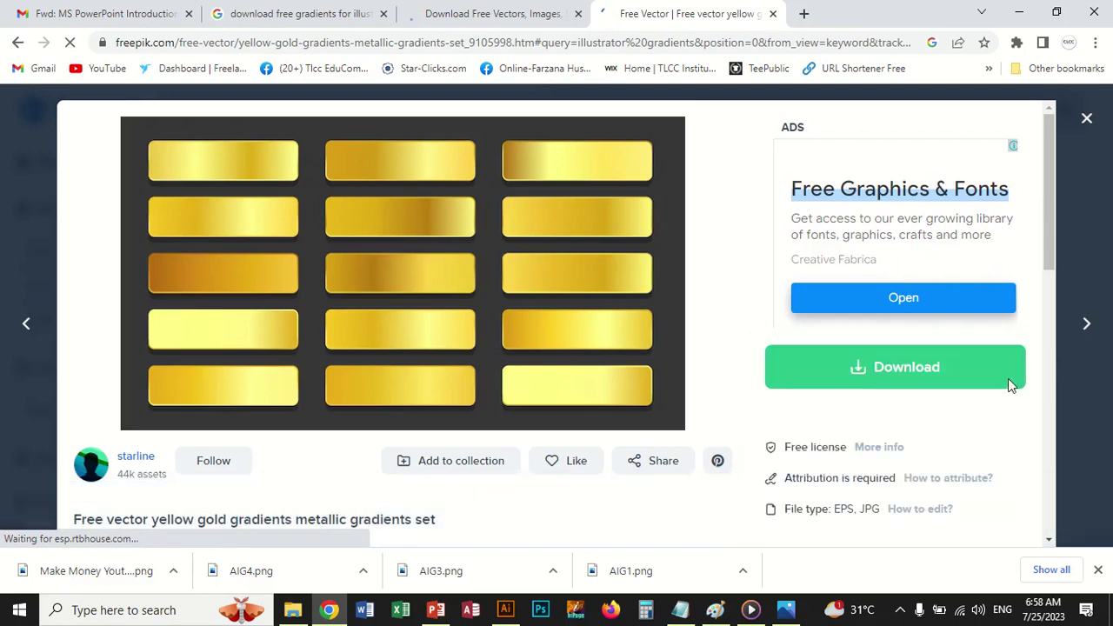
{"action": "left_click", "coordinate": [860, 370]}
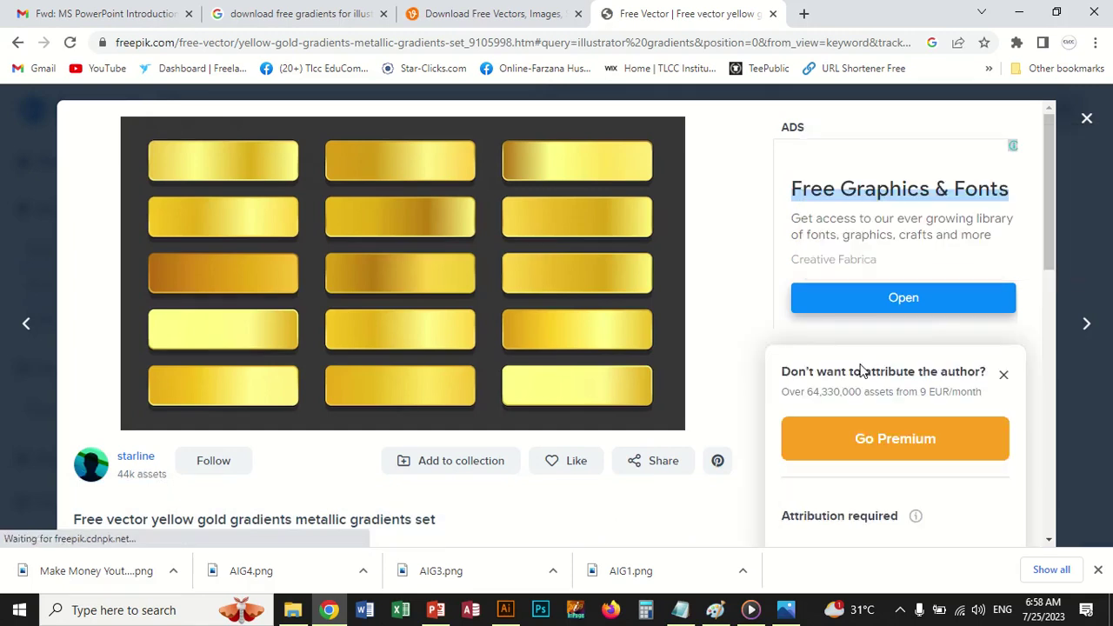
{"action": "scroll", "coordinate": [965, 400], "scroll_direction": "down", "scroll_amount": 2}
{"action": "scroll", "coordinate": [969, 407], "scroll_direction": "down", "scroll_amount": 4}
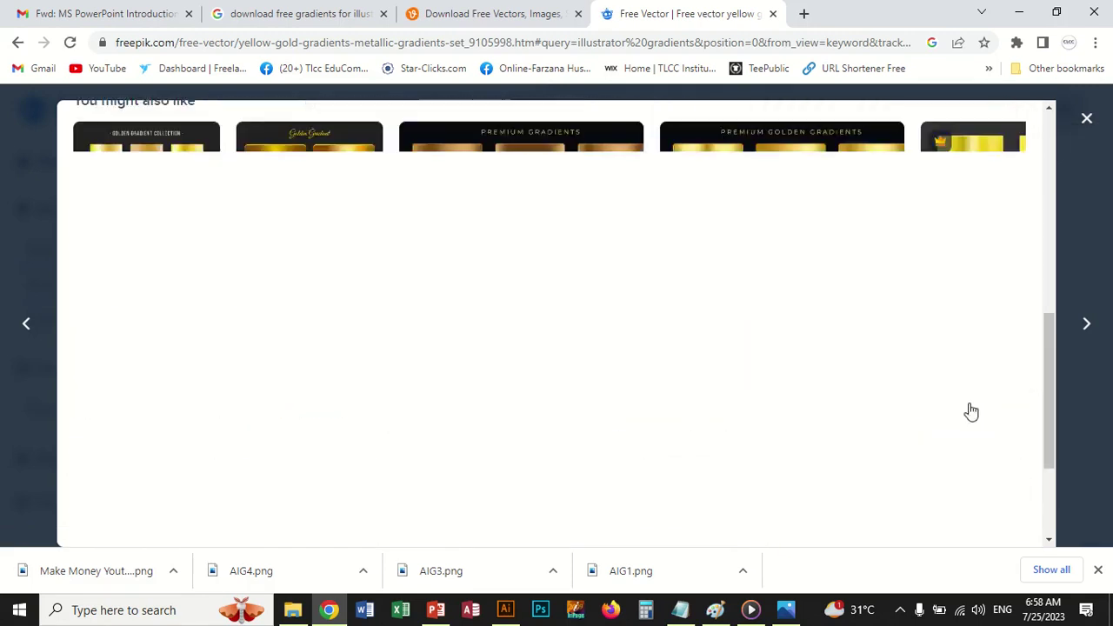
{"action": "scroll", "coordinate": [932, 329], "scroll_direction": "up", "scroll_amount": 4}
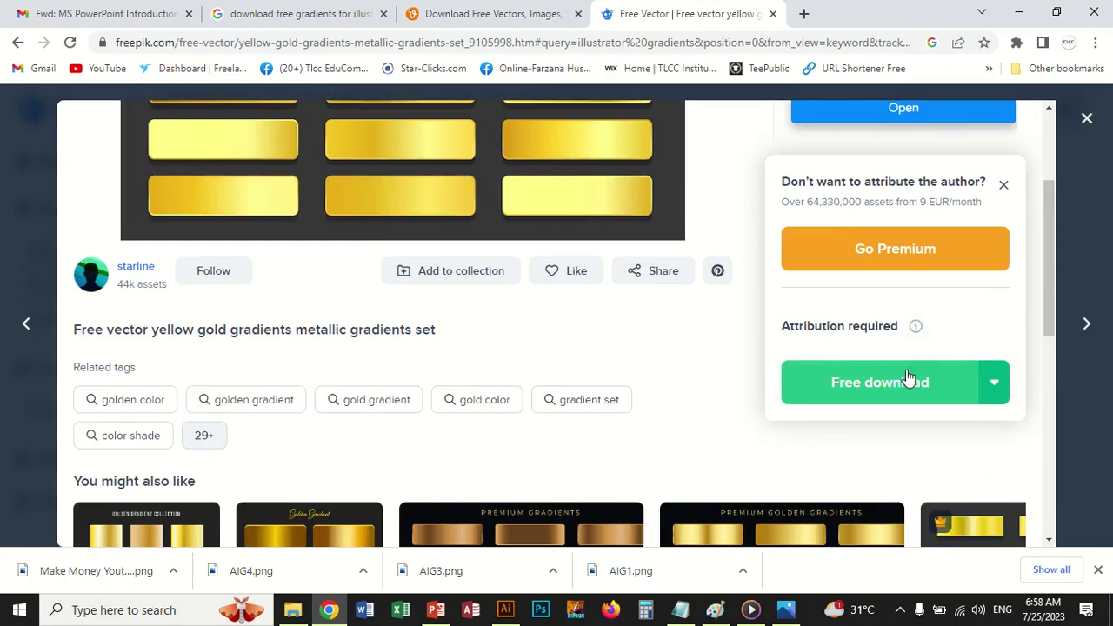
{"action": "left_click", "coordinate": [908, 375]}
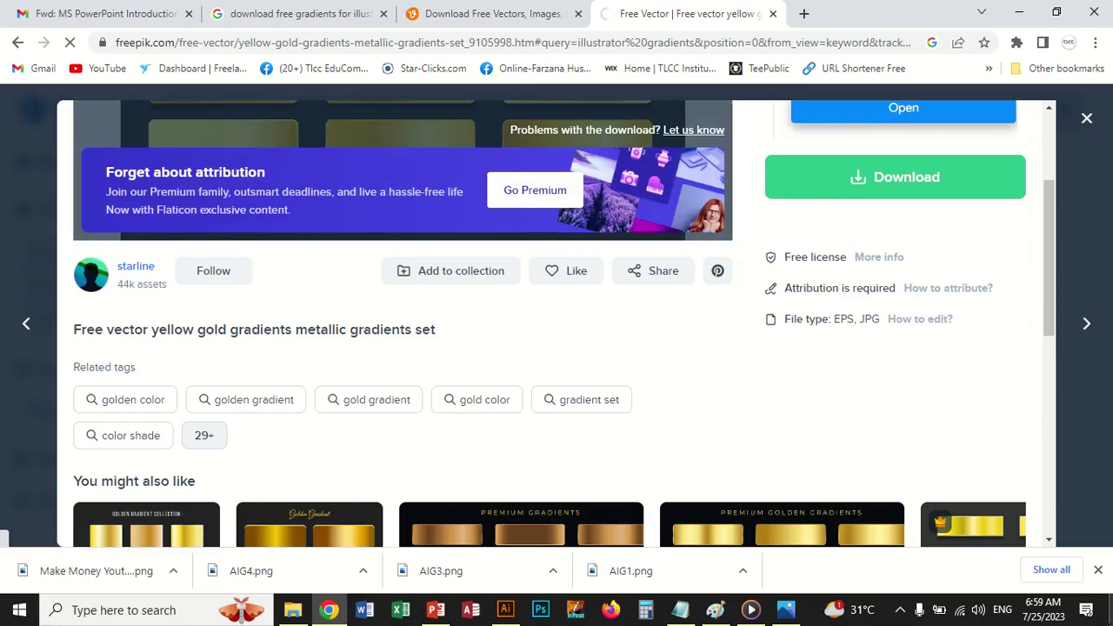
- Save the downloaded gold gradients archive and open the Downloads > Compressed folder
{"action": "left_click", "coordinate": [287, 612]}
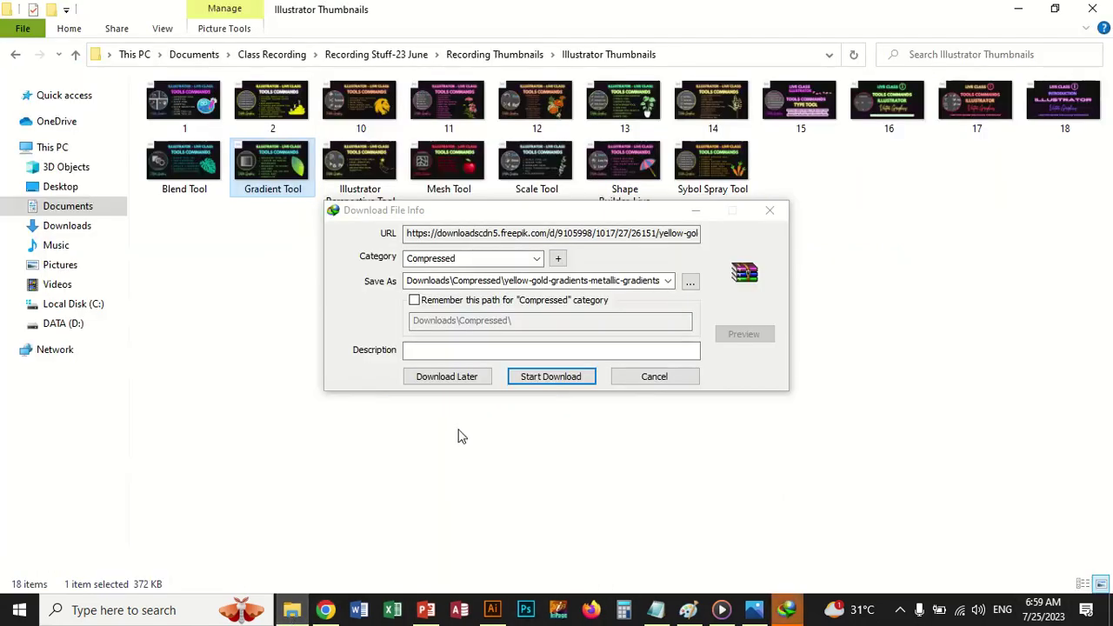
{"action": "left_click", "coordinate": [551, 377]}
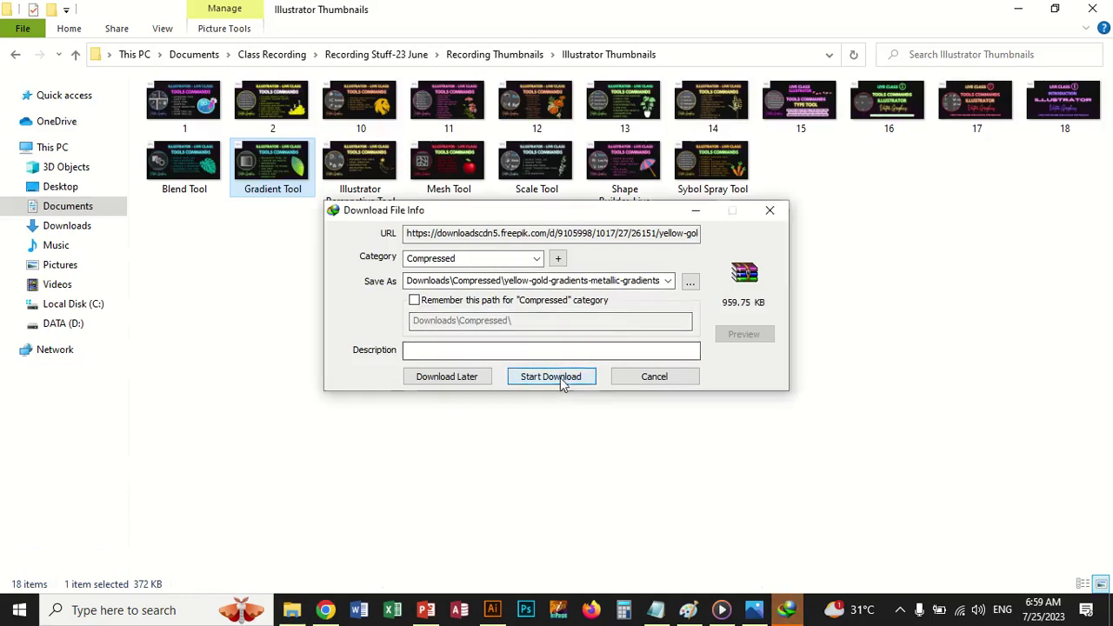
{"action": "left_click", "coordinate": [84, 228]}
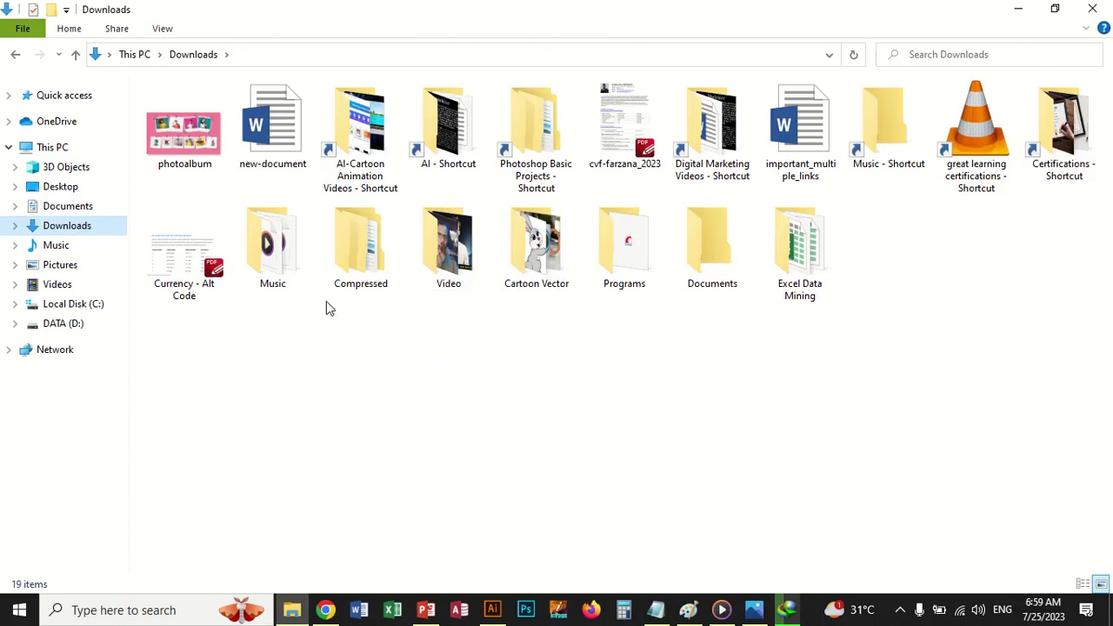
{"action": "double_click", "coordinate": [356, 278]}
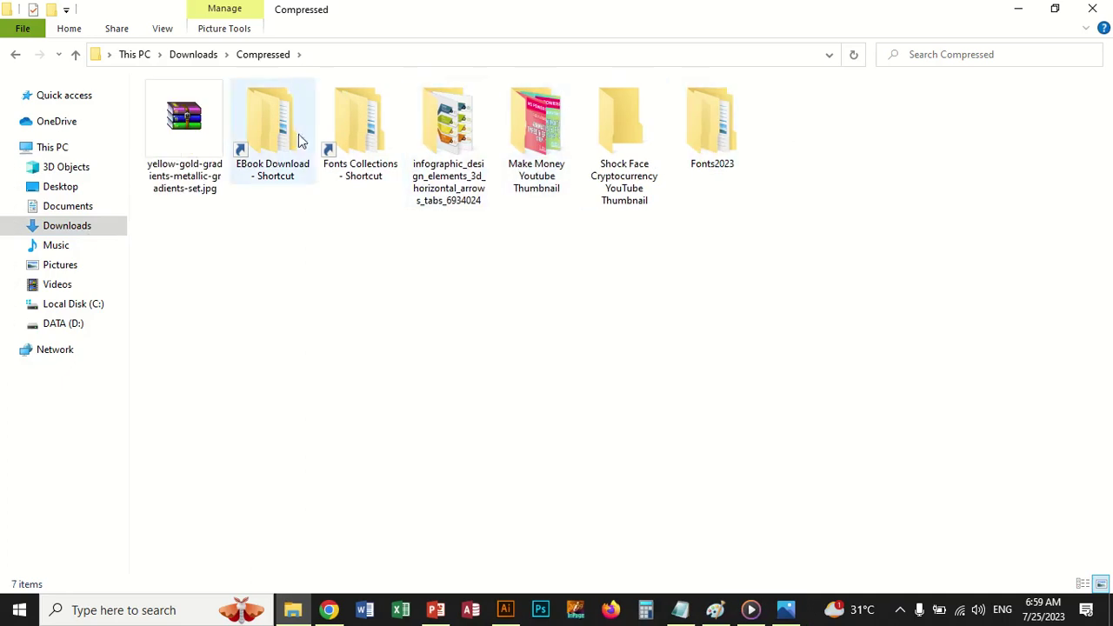
- Extract the archive into a yellow-gold-gradients-metallic-gradients-set.jpg folder
{"action": "left_click", "coordinate": [181, 127]}
{"action": "right_click", "coordinate": [181, 127]}
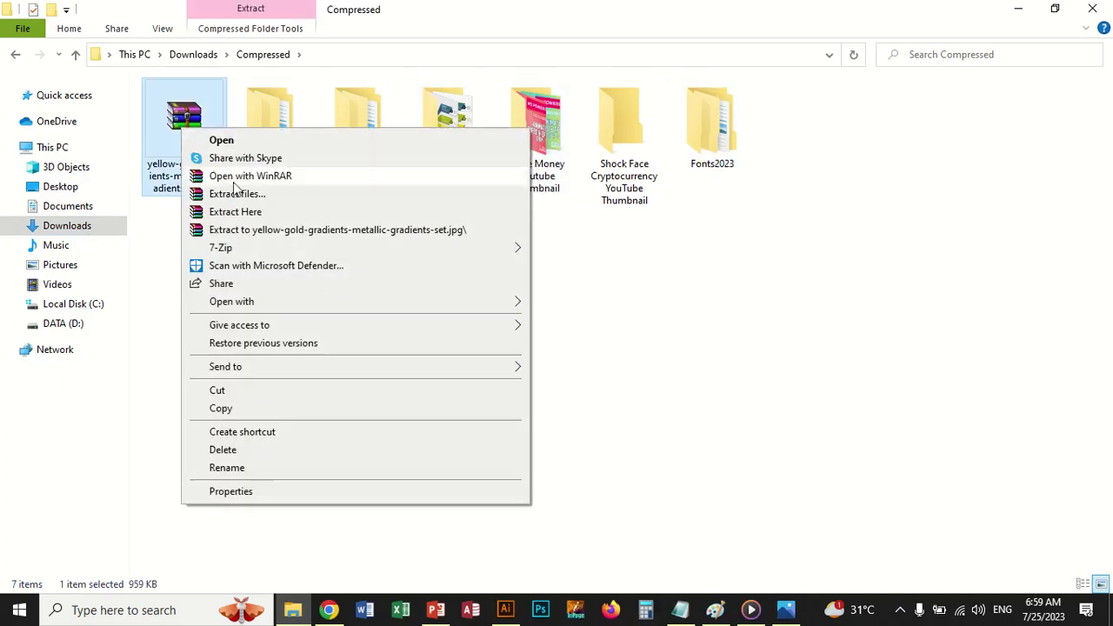
{"action": "left_click", "coordinate": [251, 230]}
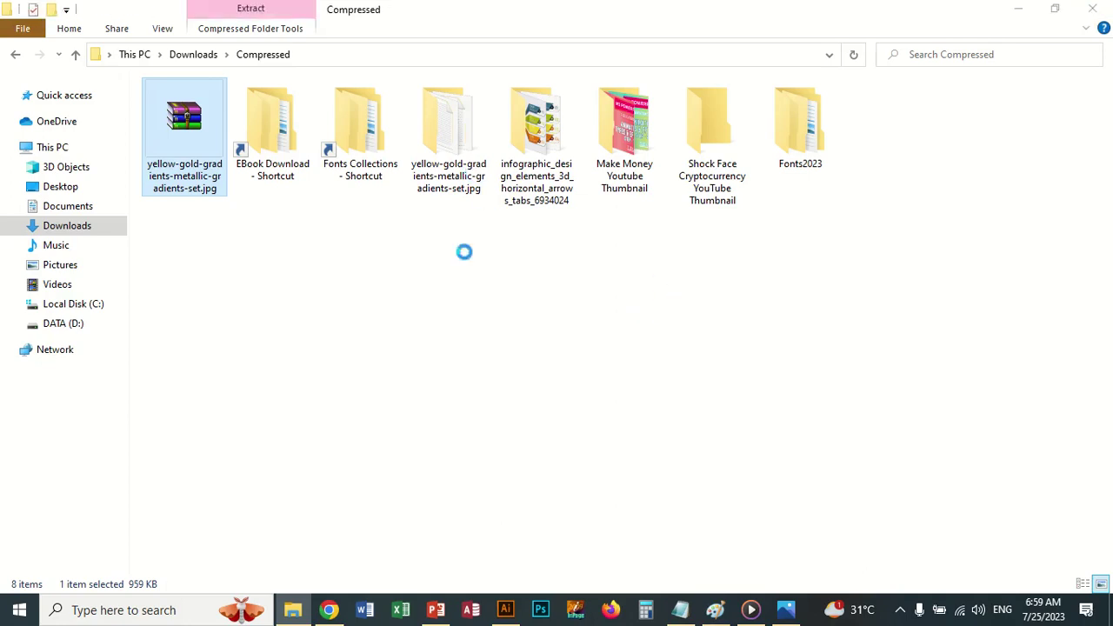
- Open and close the infographic design elements AI file, then return to the Compressed folder
{"action": "double_click", "coordinate": [451, 201]}
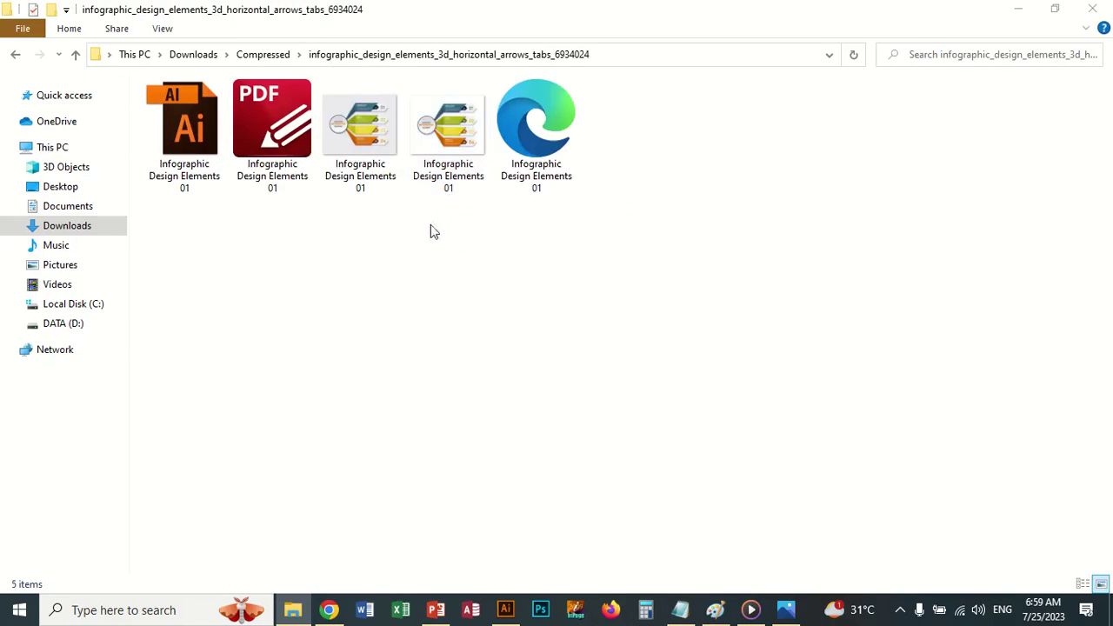
{"action": "double_click", "coordinate": [198, 155]}
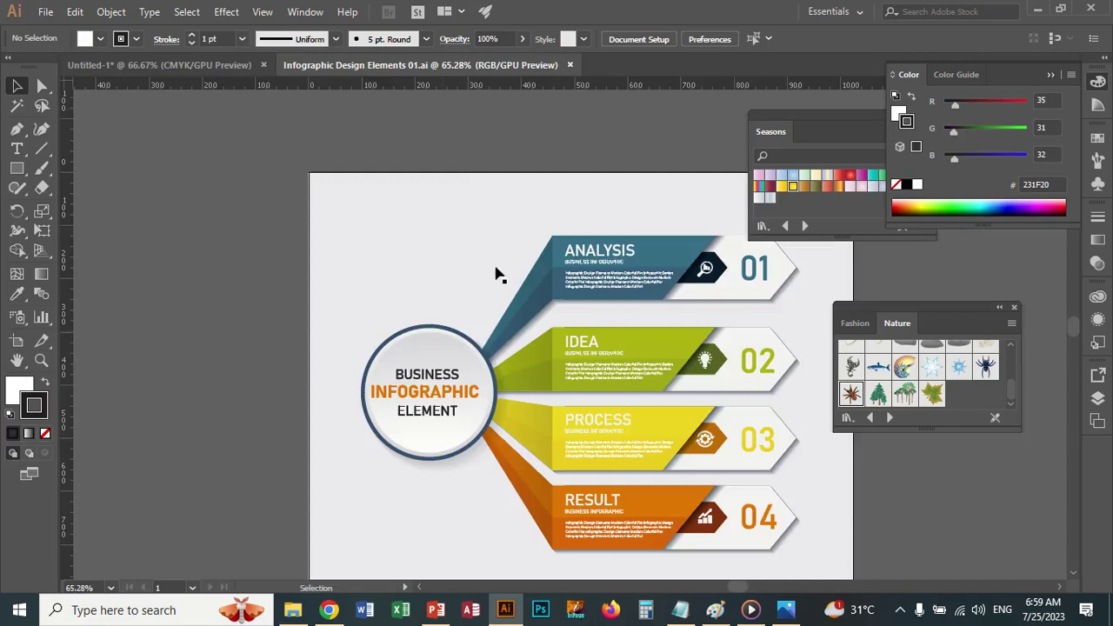
{"action": "left_click", "coordinate": [570, 66]}
{"action": "left_click", "coordinate": [292, 610]}
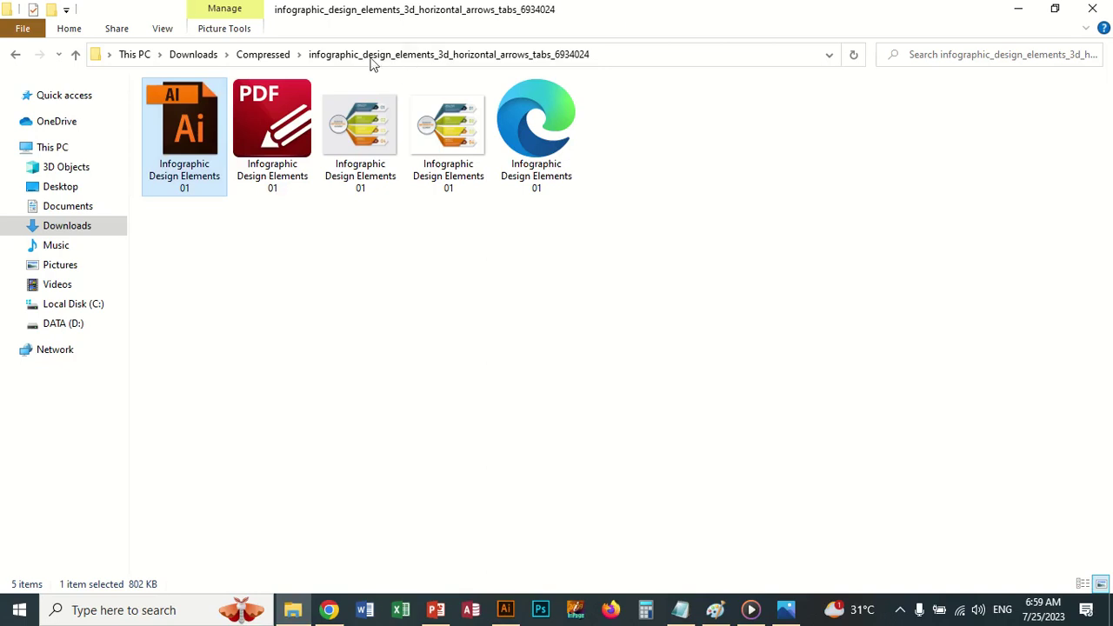
{"action": "left_click", "coordinate": [276, 55]}
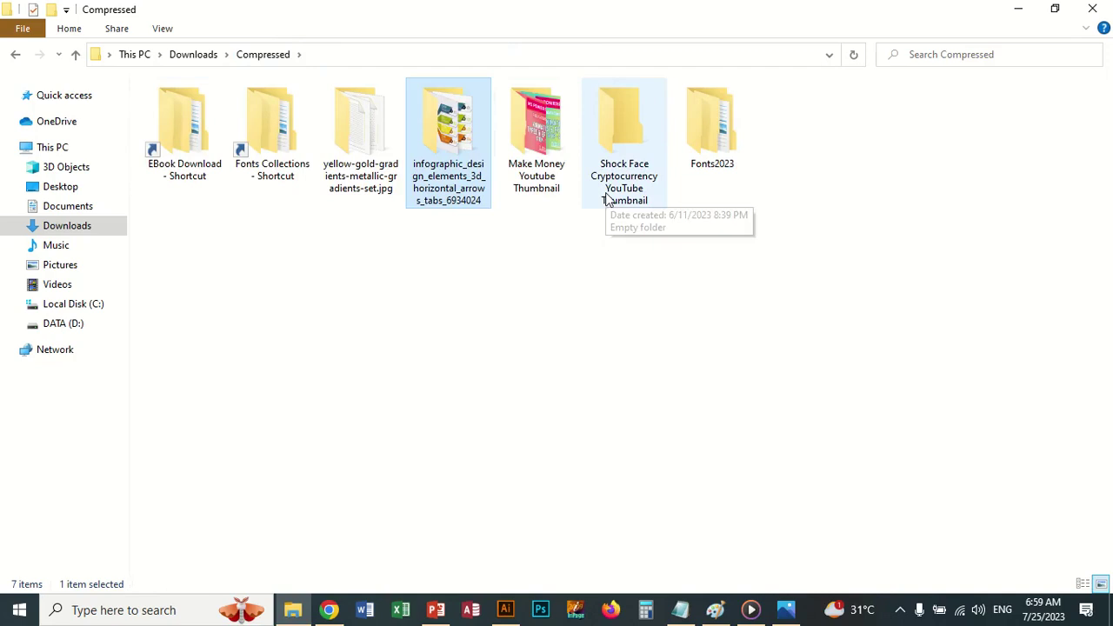
- Show the extracted gold gradients folder as large icons and open the 26151 EPS in Illustrator
{"action": "double_click", "coordinate": [364, 135]}
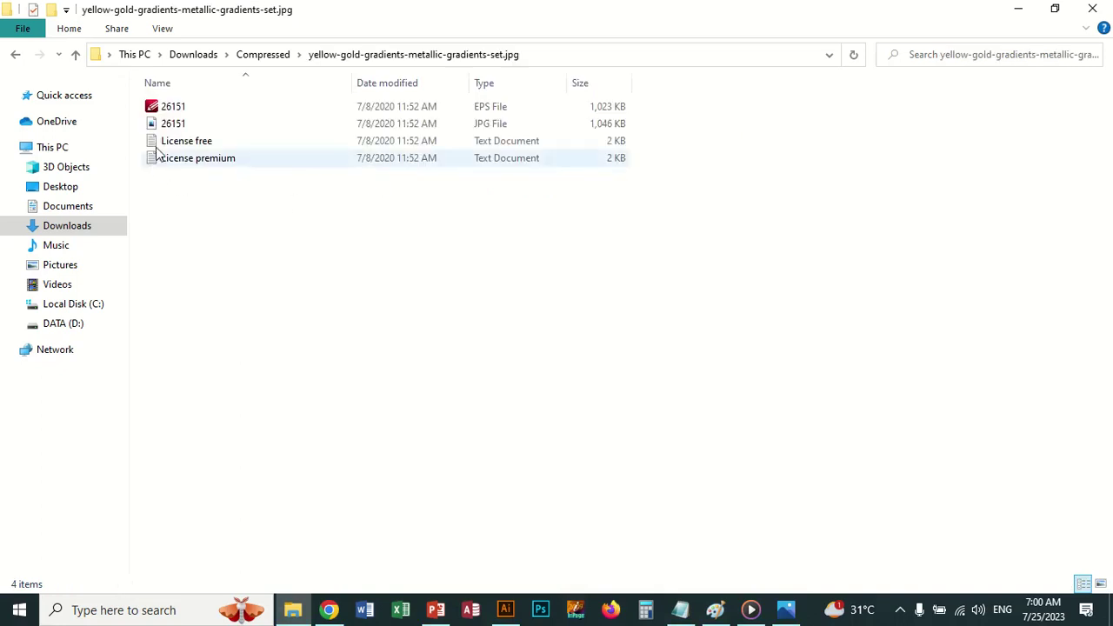
{"action": "right_click", "coordinate": [272, 235]}
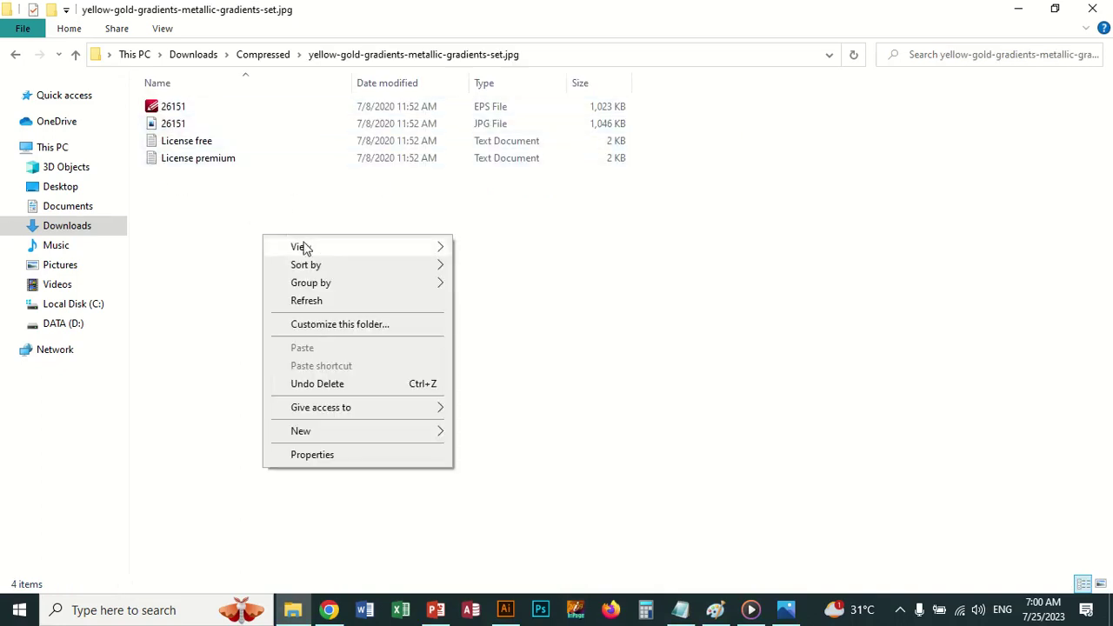
{"action": "left_click", "coordinate": [495, 264]}
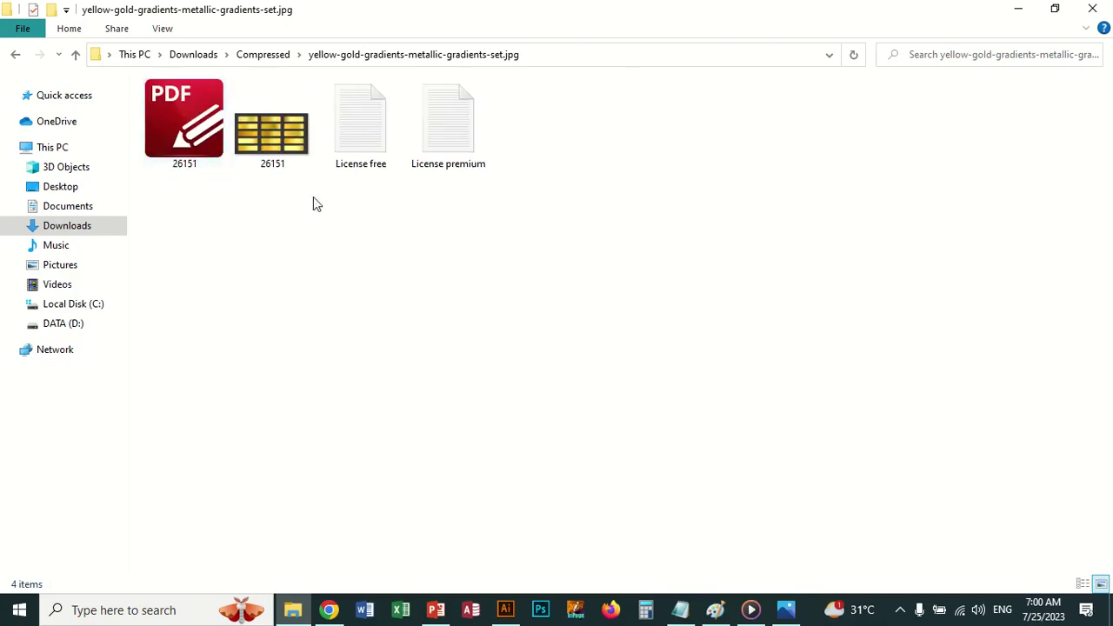
{"action": "right_click", "coordinate": [182, 129]}
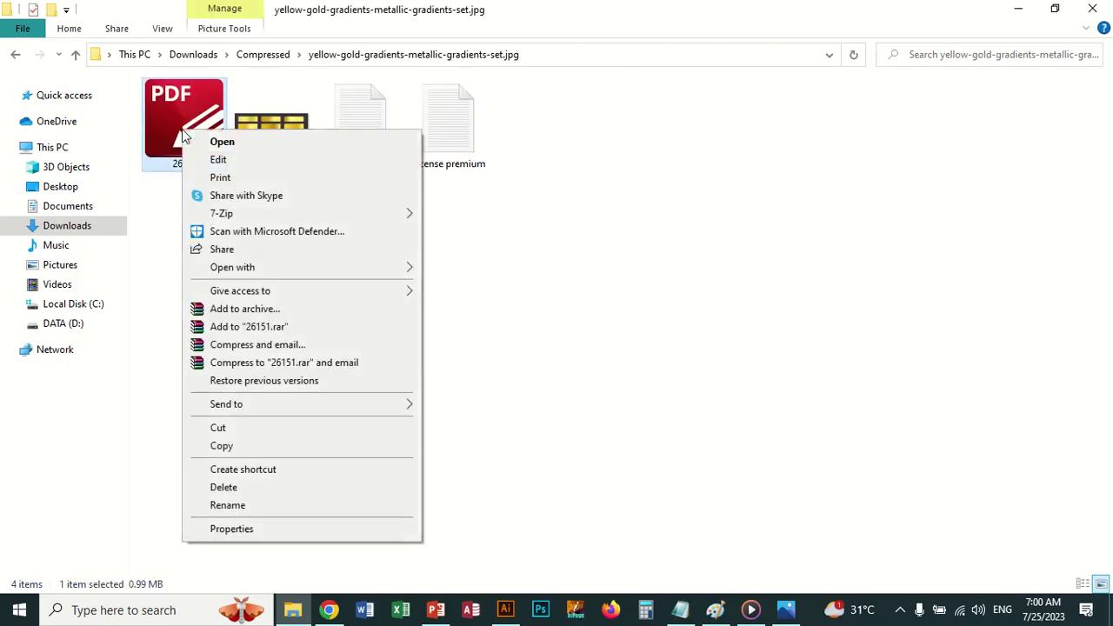
{"action": "mouse_move", "coordinate": [233, 268]}
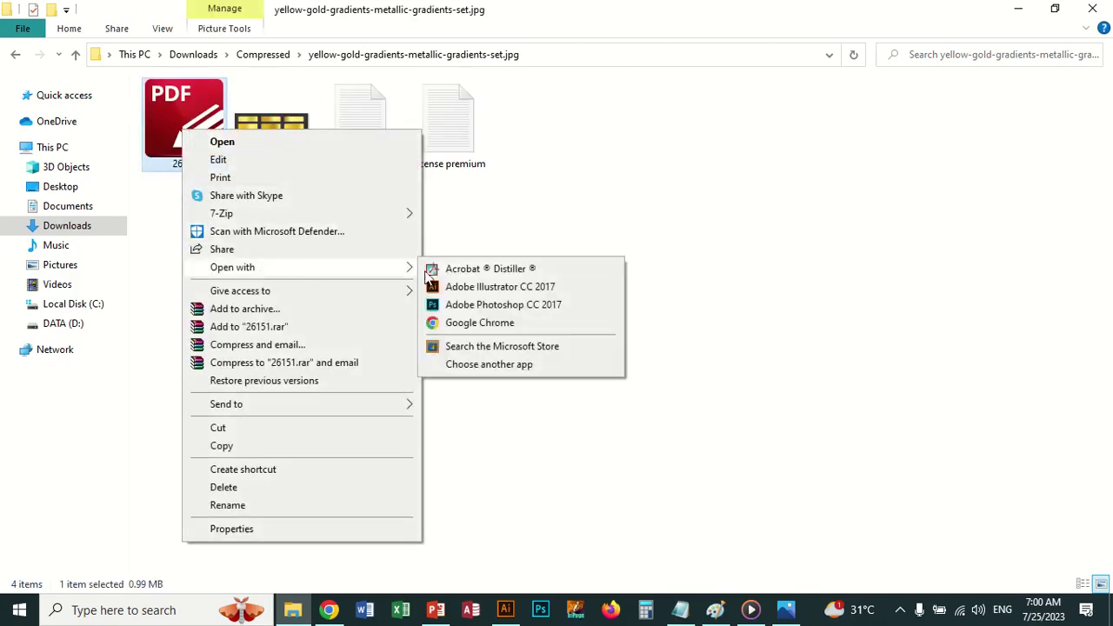
{"action": "left_click", "coordinate": [452, 288]}
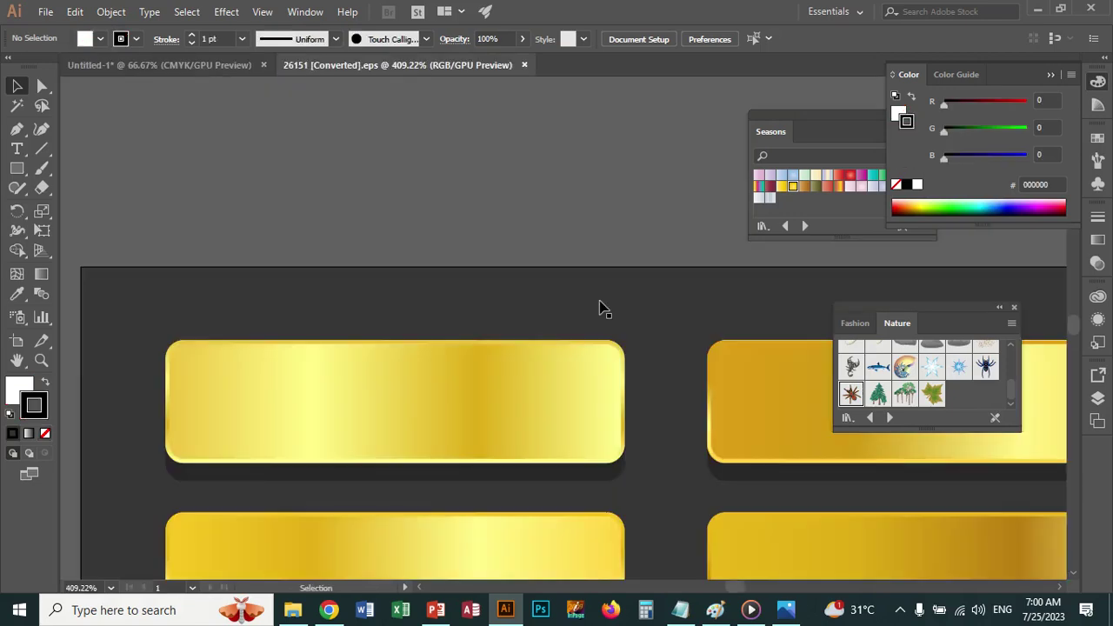
- Zoom out and draw a new rectangle above the gold buttons
{"action": "scroll", "coordinate": [600, 309], "scroll_direction": "down", "scroll_amount": 1}
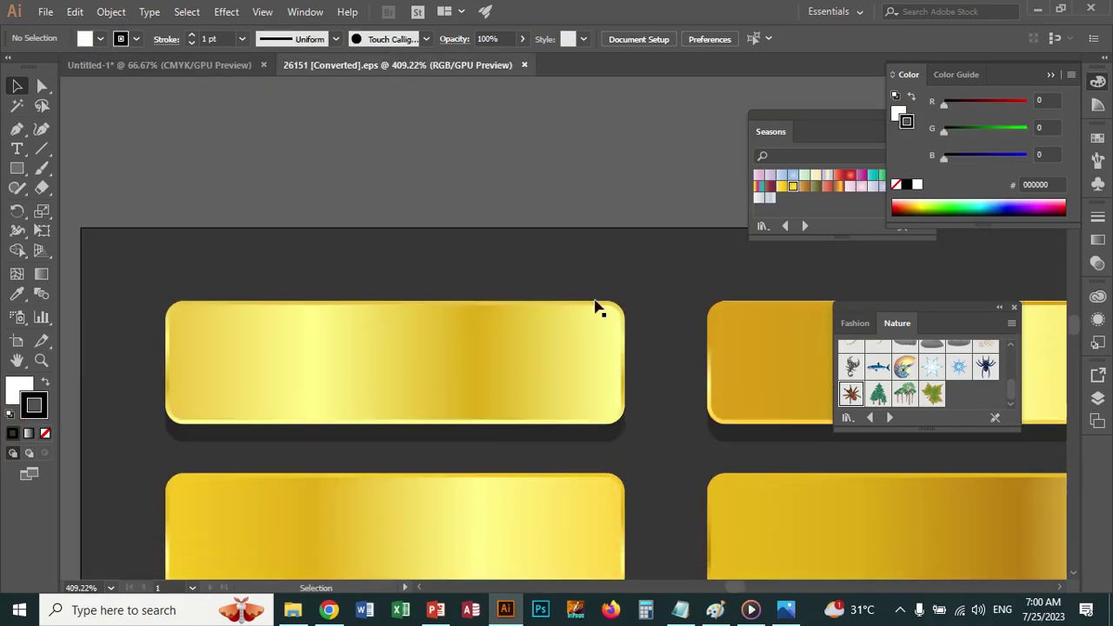
{"action": "scroll", "coordinate": [596, 306], "scroll_direction": "down", "scroll_amount": 1}
{"action": "scroll", "coordinate": [596, 307], "scroll_direction": "down", "scroll_amount": 2}
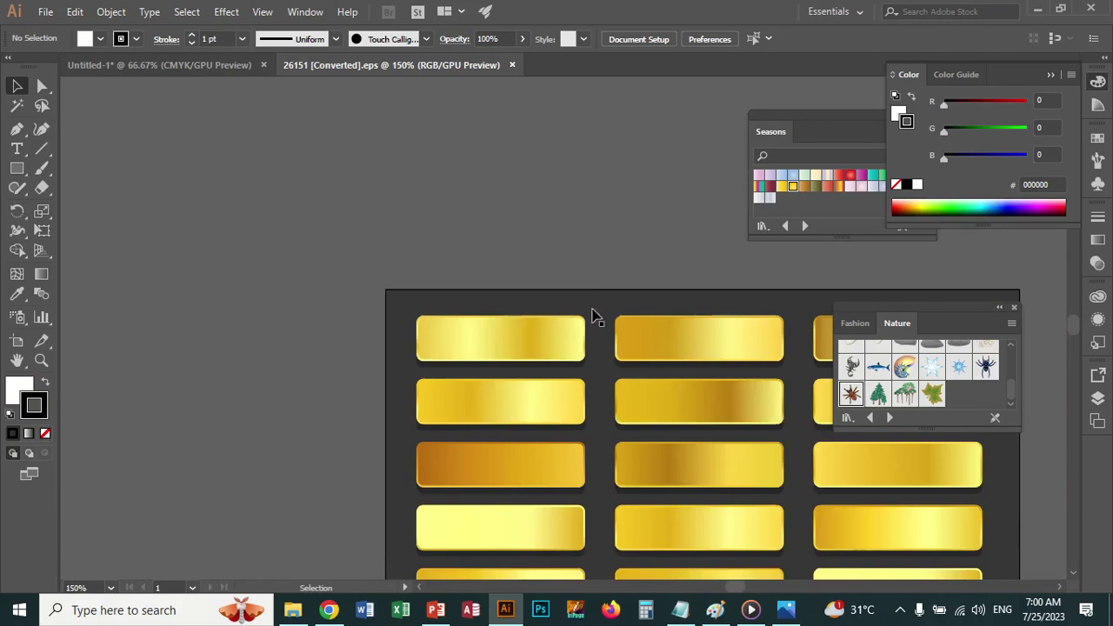
{"action": "left_click", "coordinate": [17, 168]}
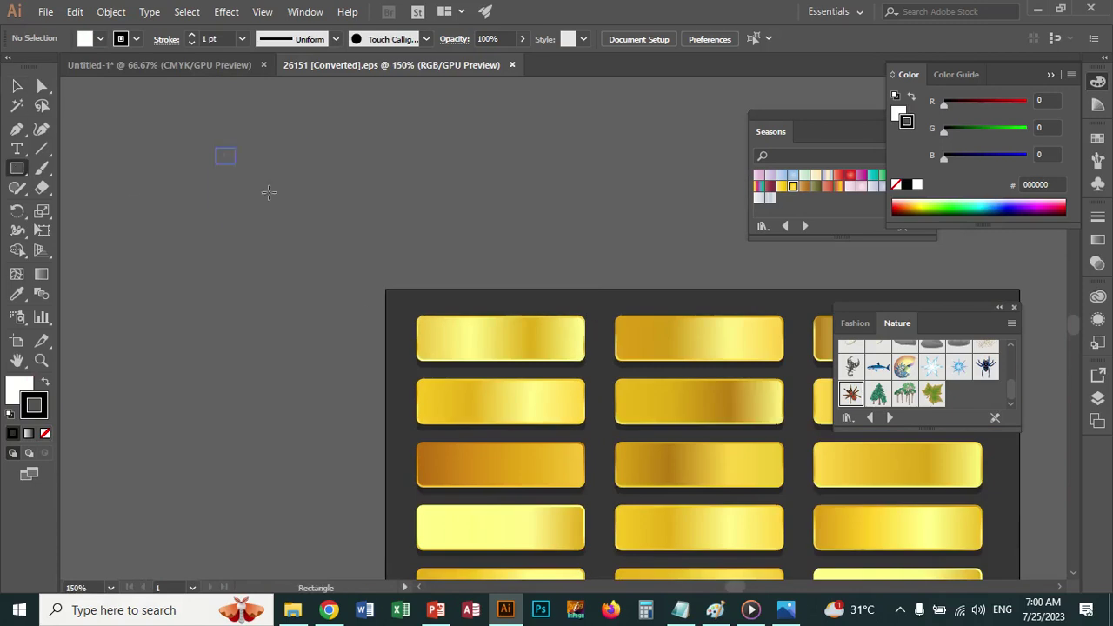
{"action": "left_click_drag", "start_coordinate": [269, 192], "coordinate": [376, 254]}
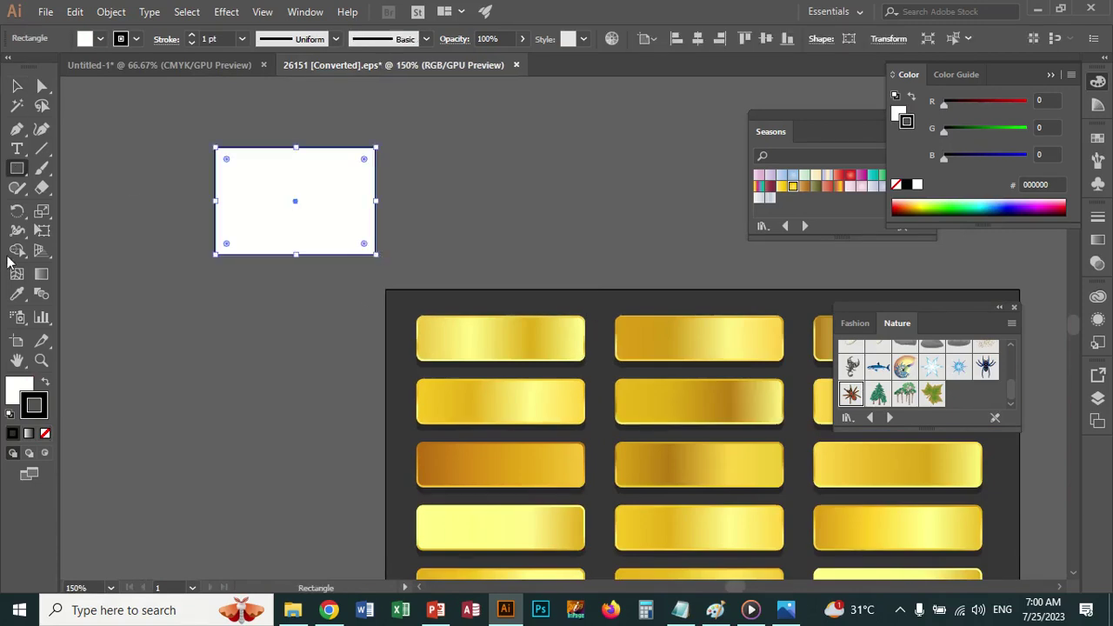
- Eyedrop several gold button gradients onto the rectangle, settling on the light yellow fourth-row one
{"action": "left_click", "coordinate": [17, 293]}
{"action": "left_click", "coordinate": [485, 345]}
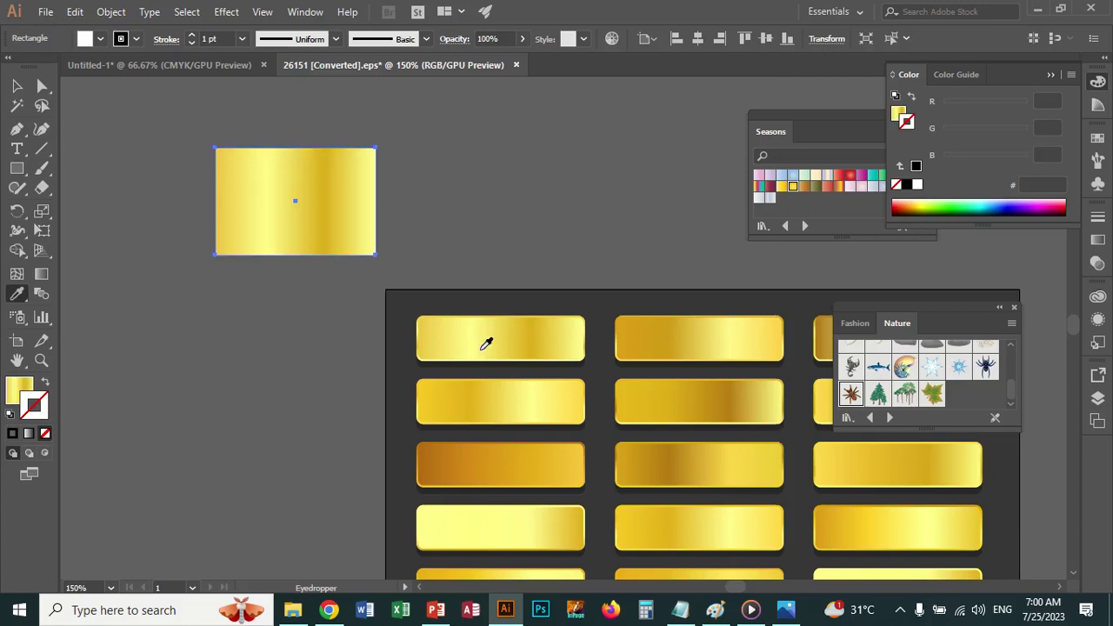
{"action": "left_click", "coordinate": [663, 345]}
{"action": "left_click", "coordinate": [718, 389]}
{"action": "left_click", "coordinate": [561, 470]}
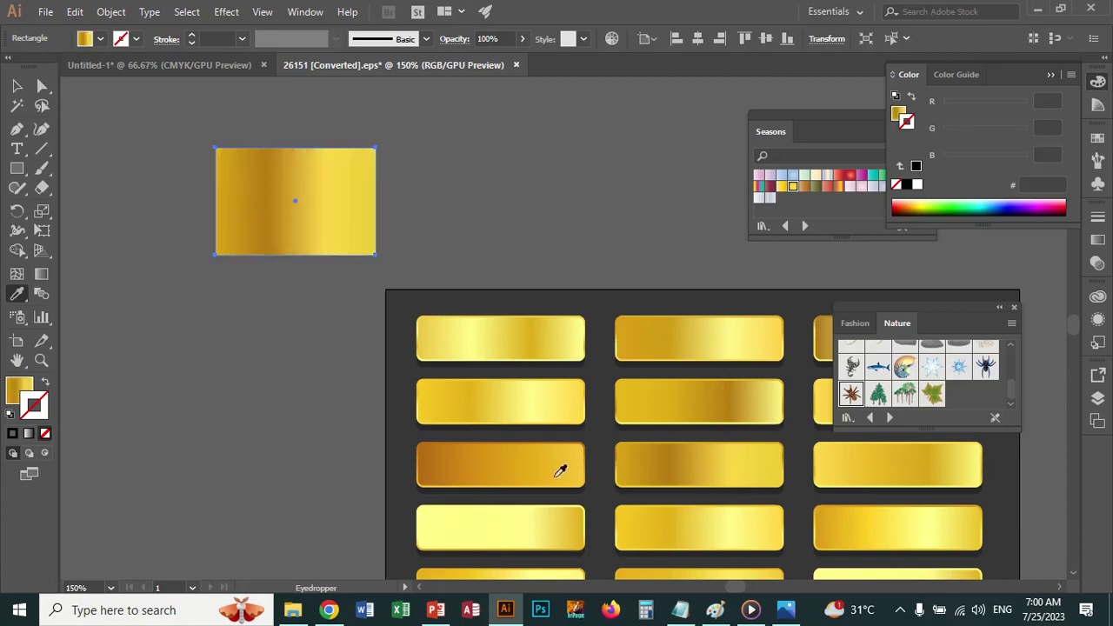
{"action": "left_click", "coordinate": [543, 474]}
{"action": "left_click", "coordinate": [525, 522]}
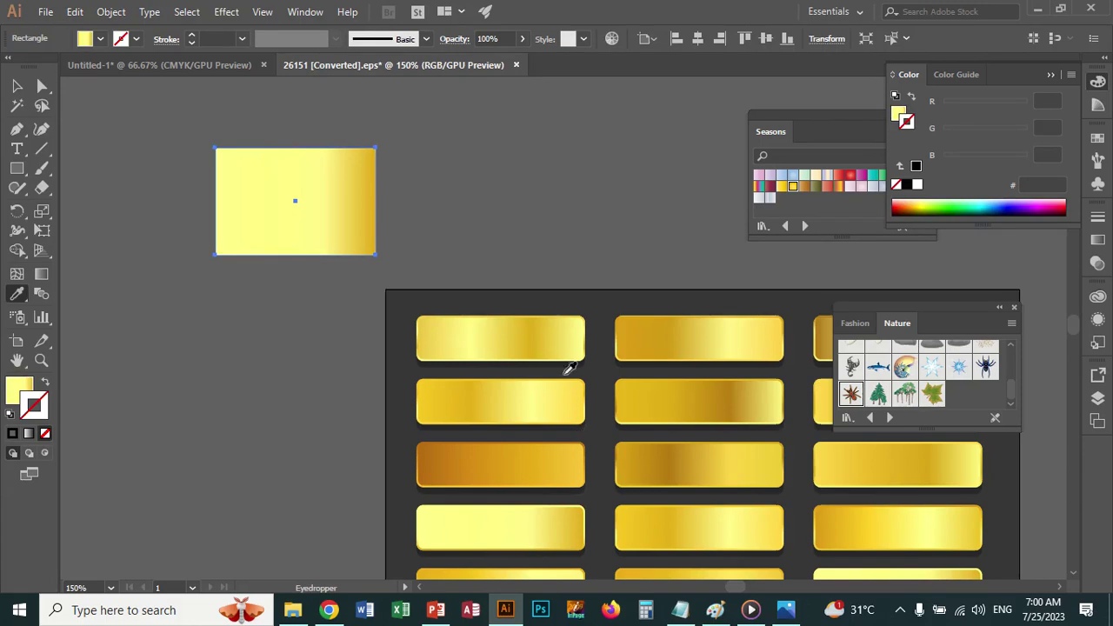
{"action": "left_click", "coordinate": [16, 85]}
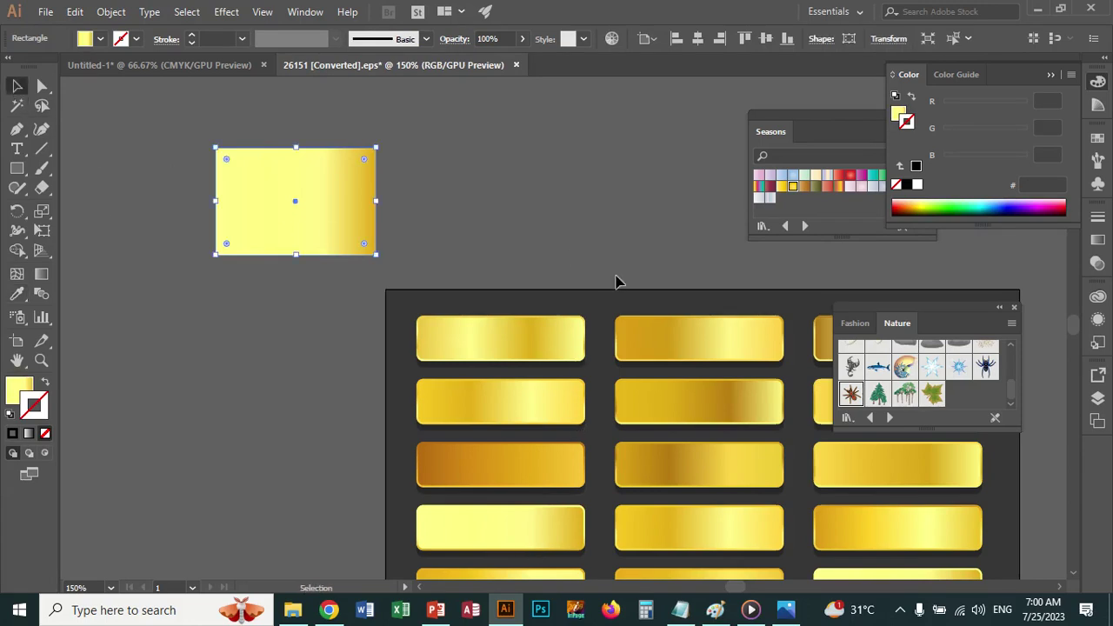